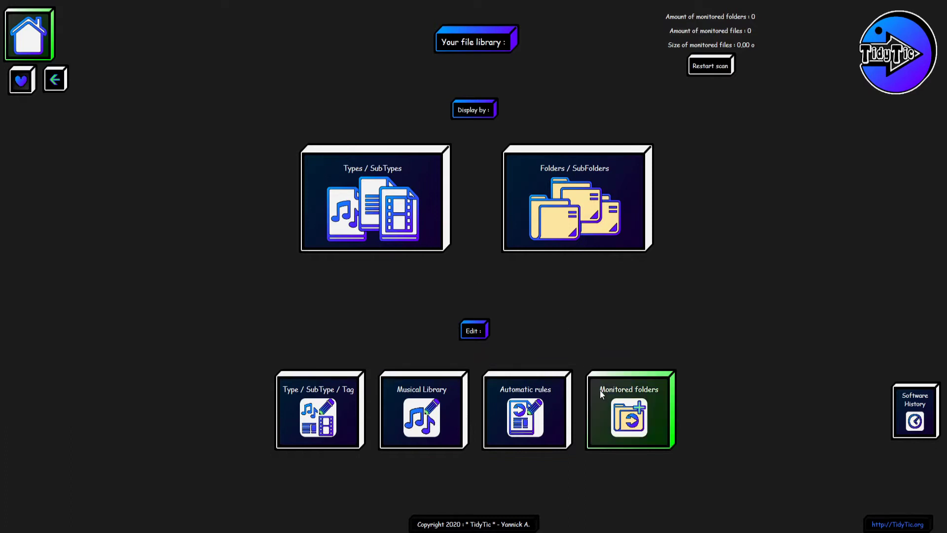
Step: Add the Desktop, Pictures, Music and Downloads user folders to the monitored folders and validate the selection
click(633, 433)
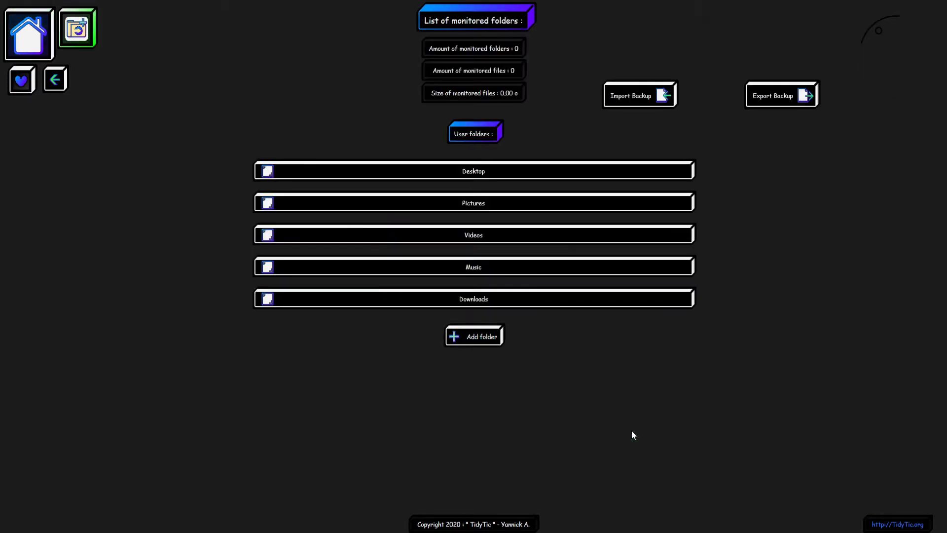
click(564, 174)
click(570, 199)
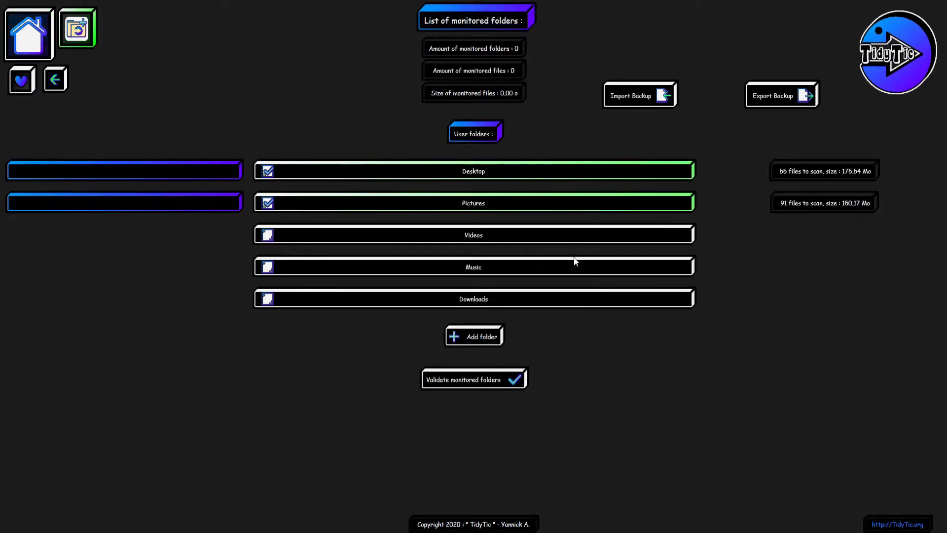
click(575, 261)
click(577, 292)
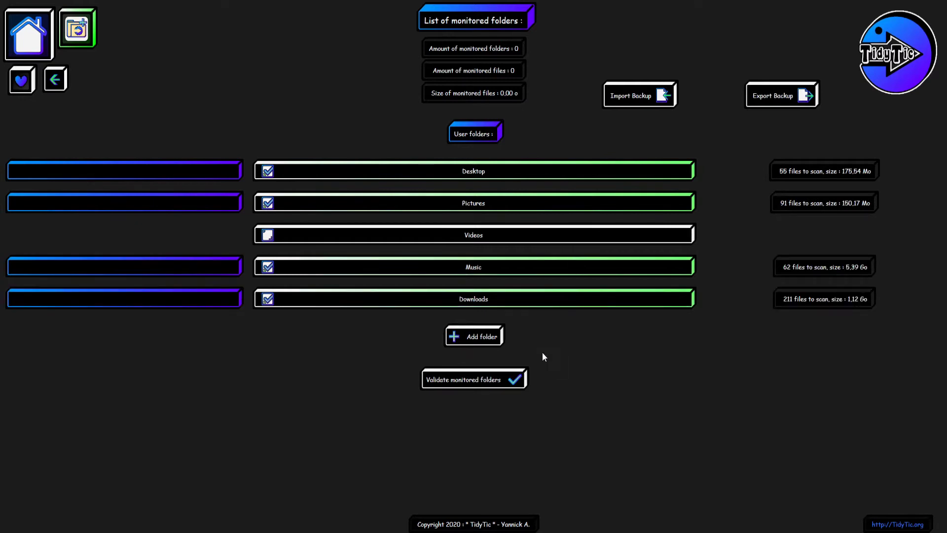
click(509, 383)
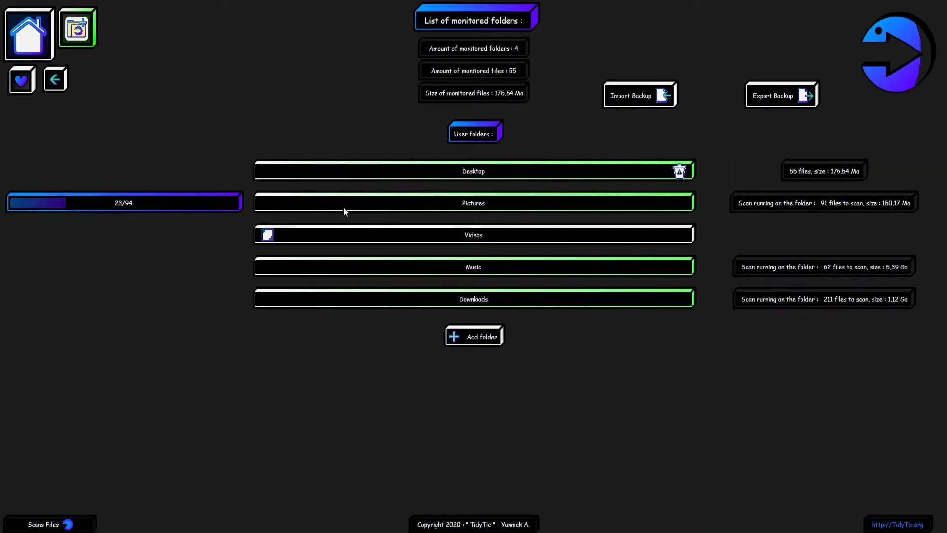
Step: Display the library by folders and subfolders, open the Downloads folder and look through its files
click(37, 39)
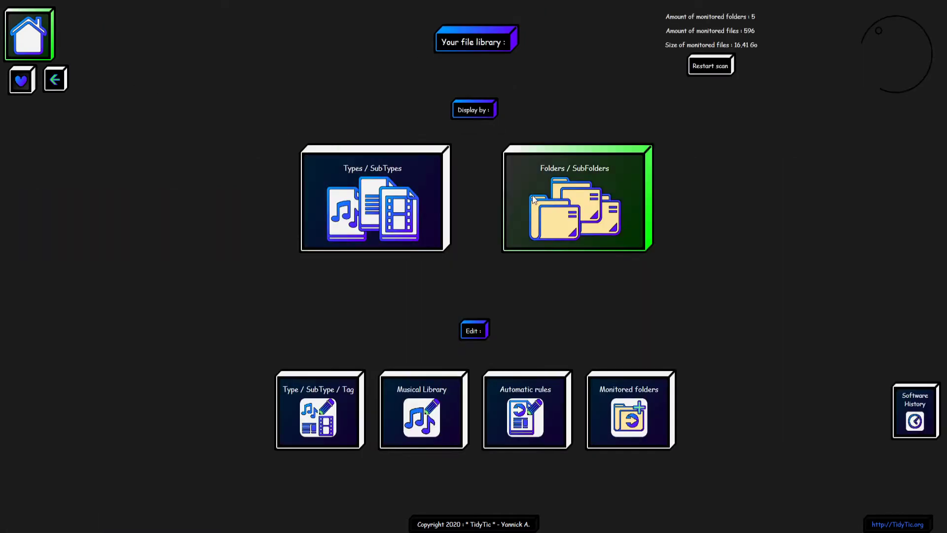
click(553, 203)
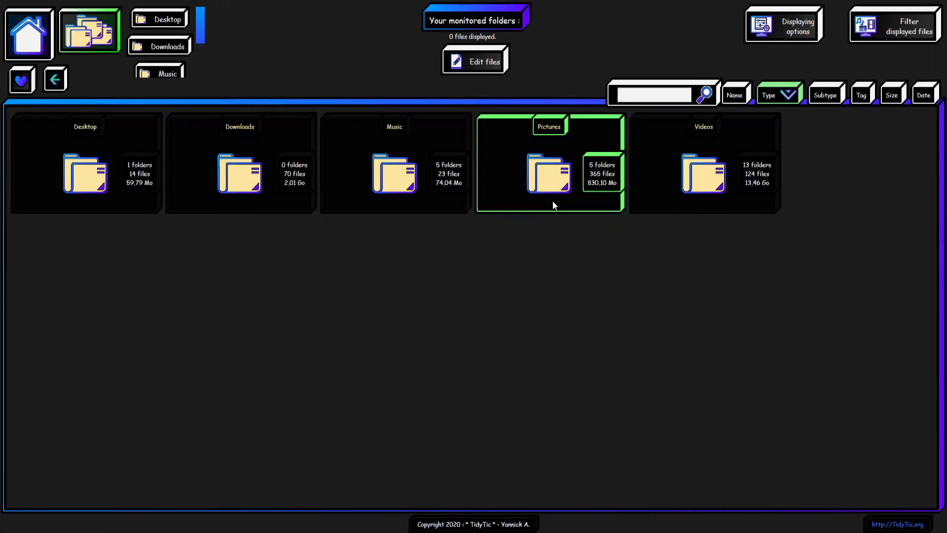
click(294, 161)
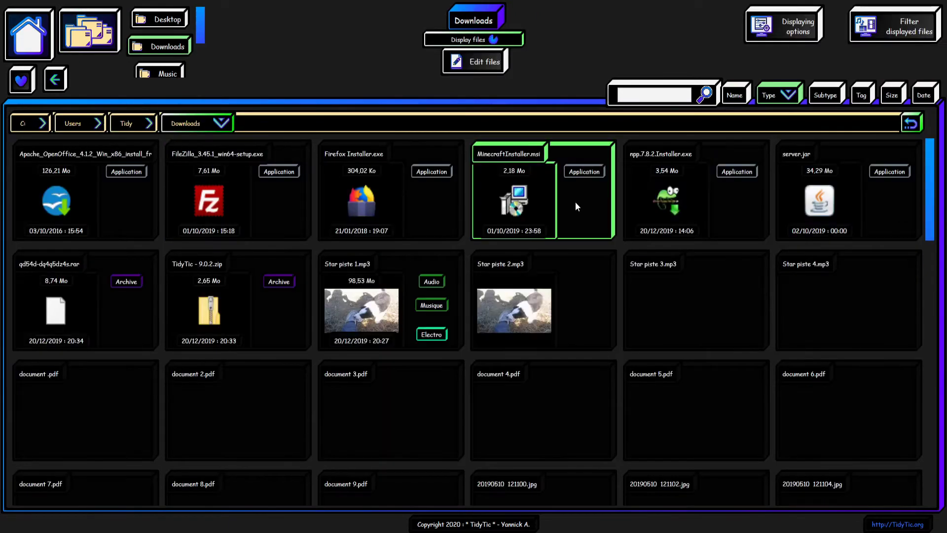
scroll(575, 204, down, 2)
scroll(575, 203, down, 10)
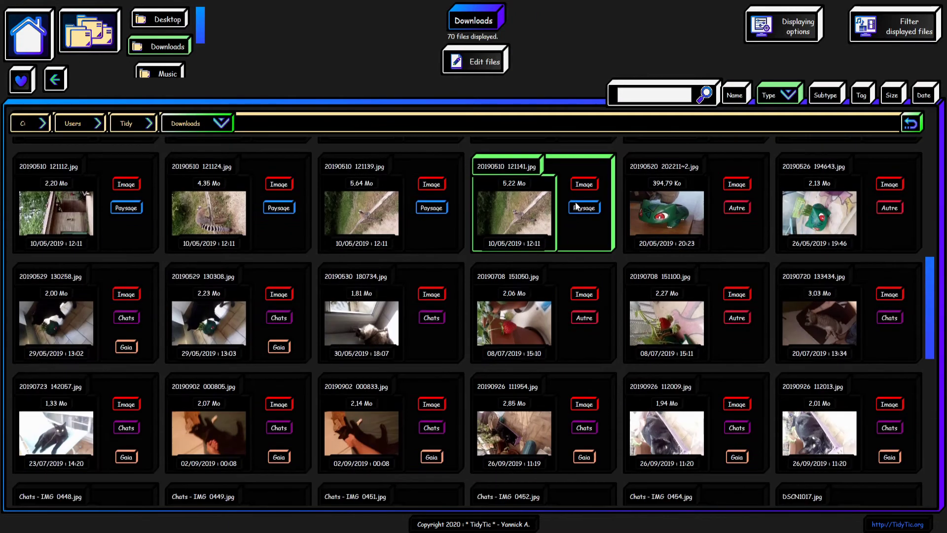
scroll(576, 204, down, 6)
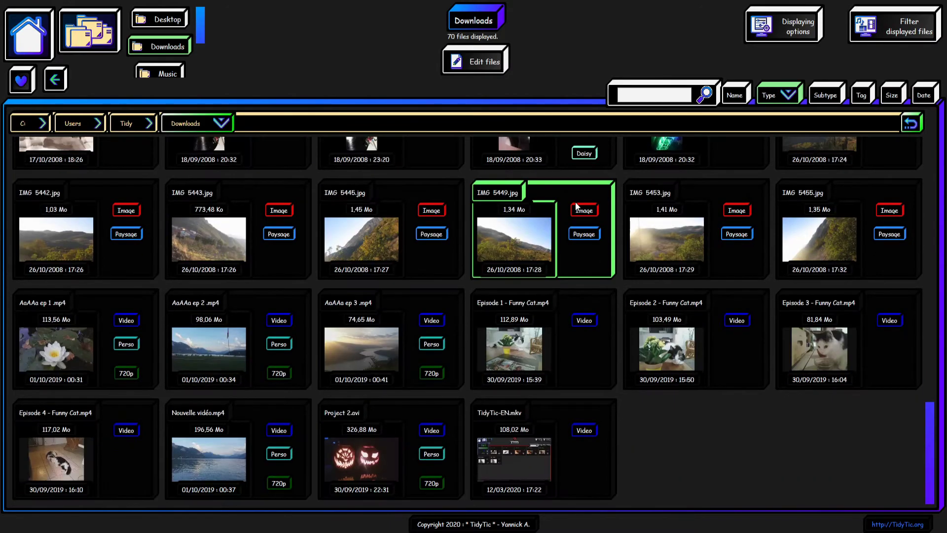
scroll(575, 203, up, 10)
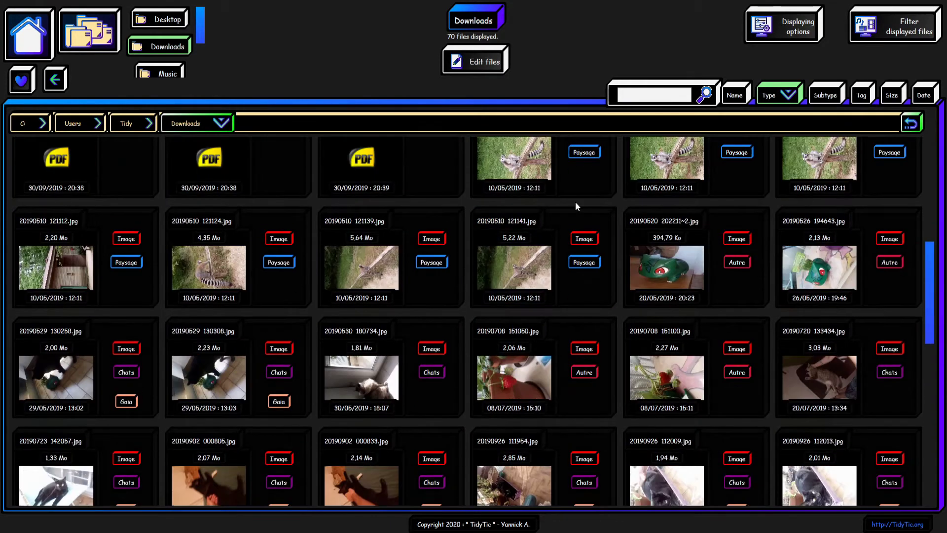
scroll(575, 203, up, 8)
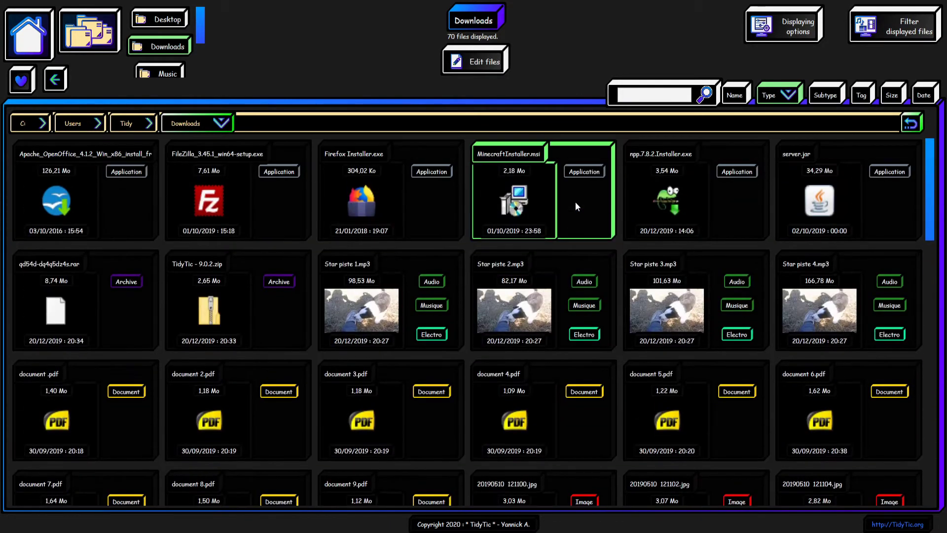
Step: Open the photo 20190926 111954.jpg from Downloads in the image viewer, look at it and close it
scroll(575, 203, down, 9)
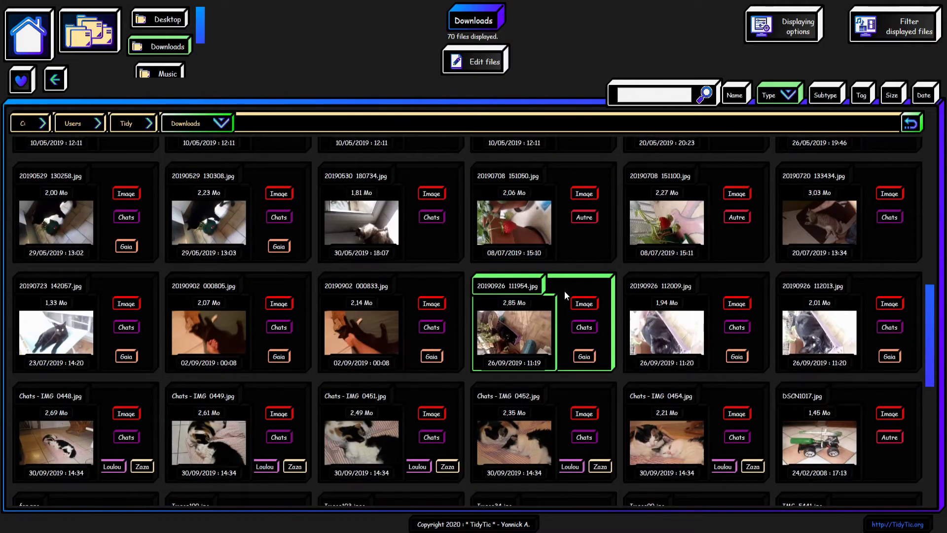
double_click(564, 291)
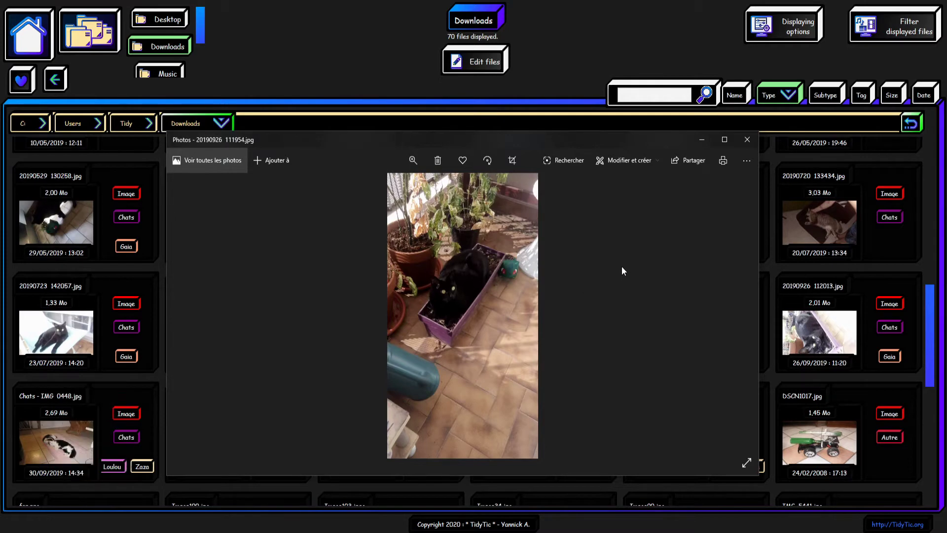
click(746, 140)
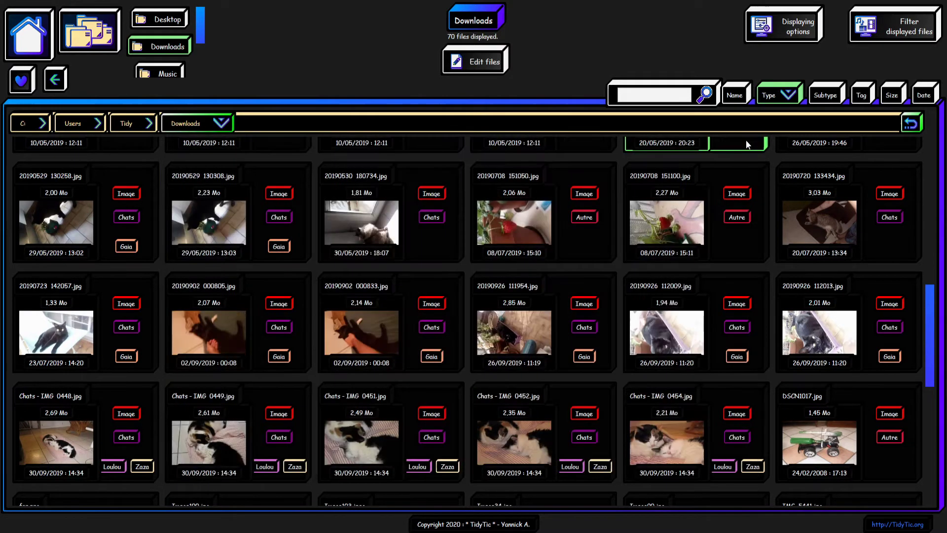
Step: Configure the Vignette - Allégé display profile to hide size and date and show duration and dimension, and refresh the file display
click(799, 38)
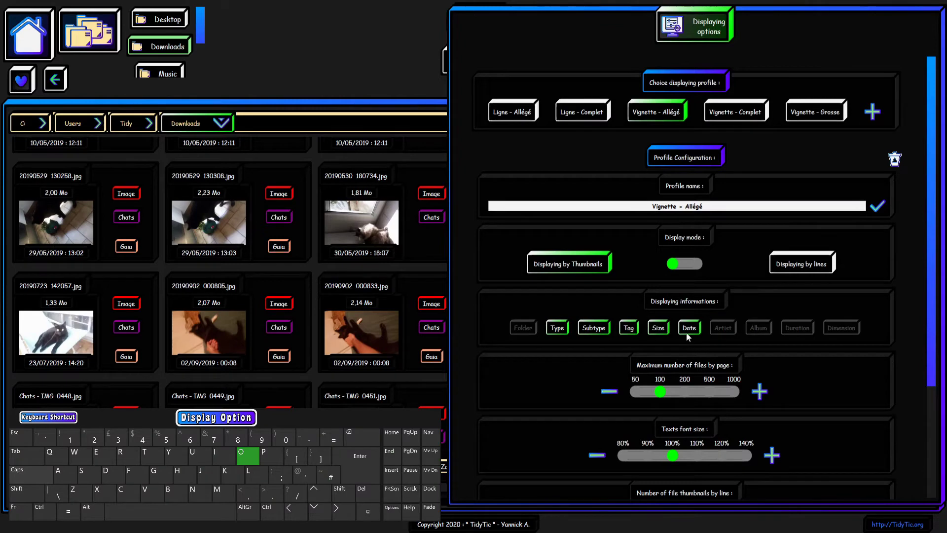
click(664, 328)
click(795, 329)
scroll(798, 312, down, 3)
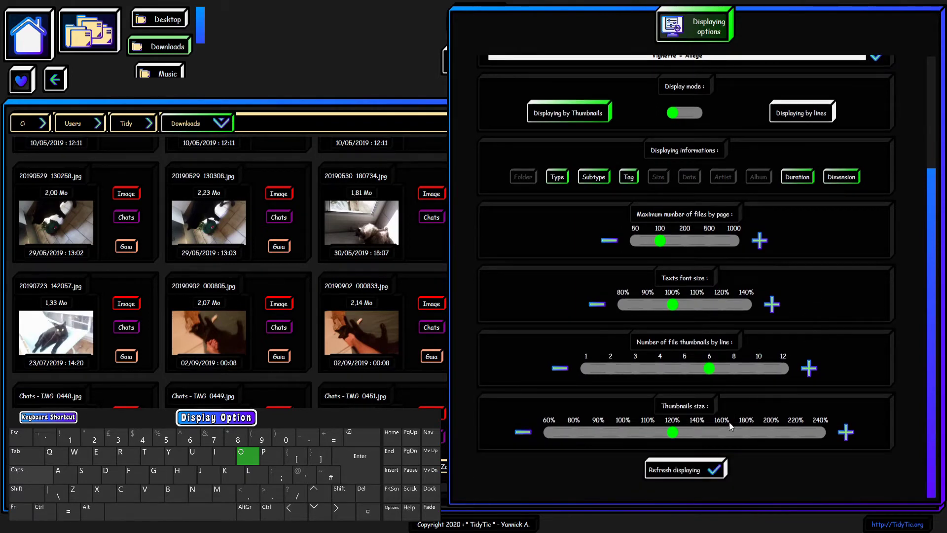
click(702, 469)
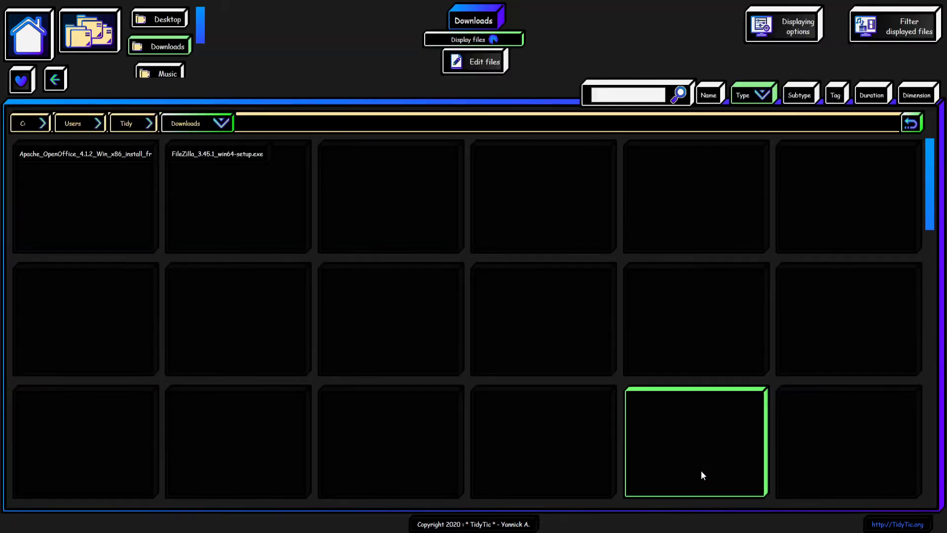
scroll(700, 470, down, 10)
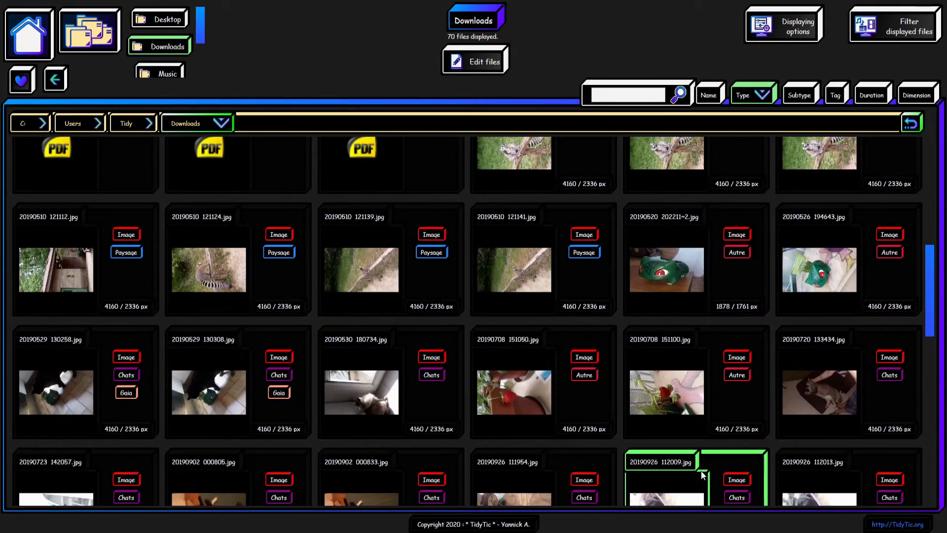
scroll(700, 470, down, 3)
Step: Switch to the Ligne - Complet display profile and sort the Downloads files by size, by dimension and finally by tag
click(784, 37)
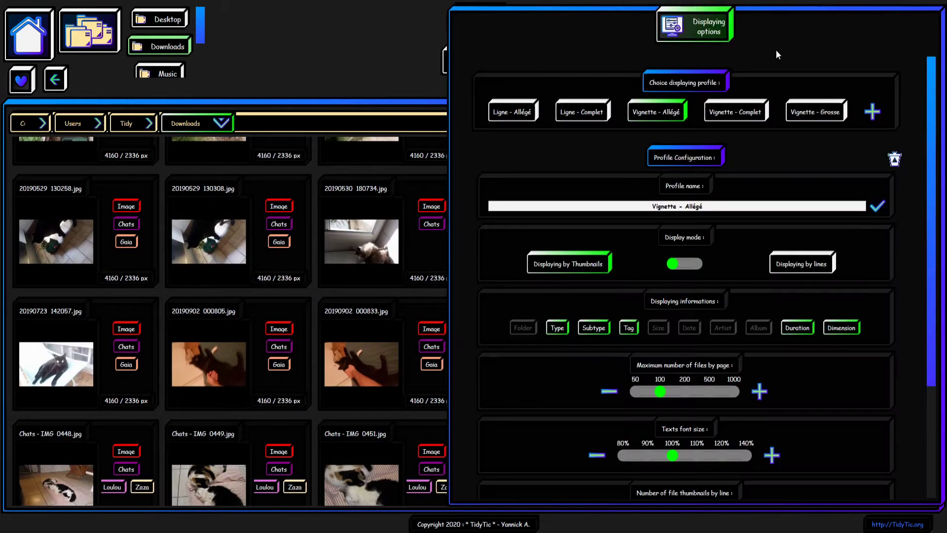
click(606, 109)
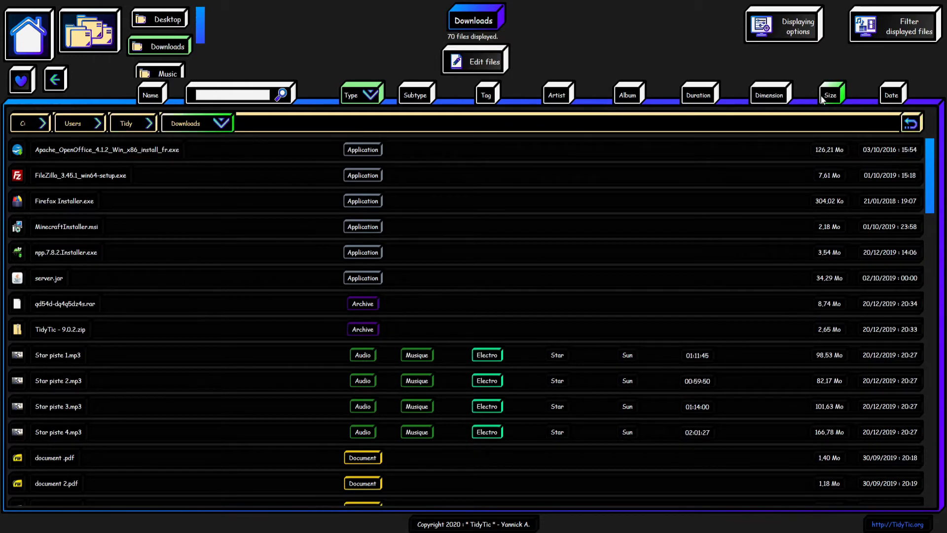
click(821, 96)
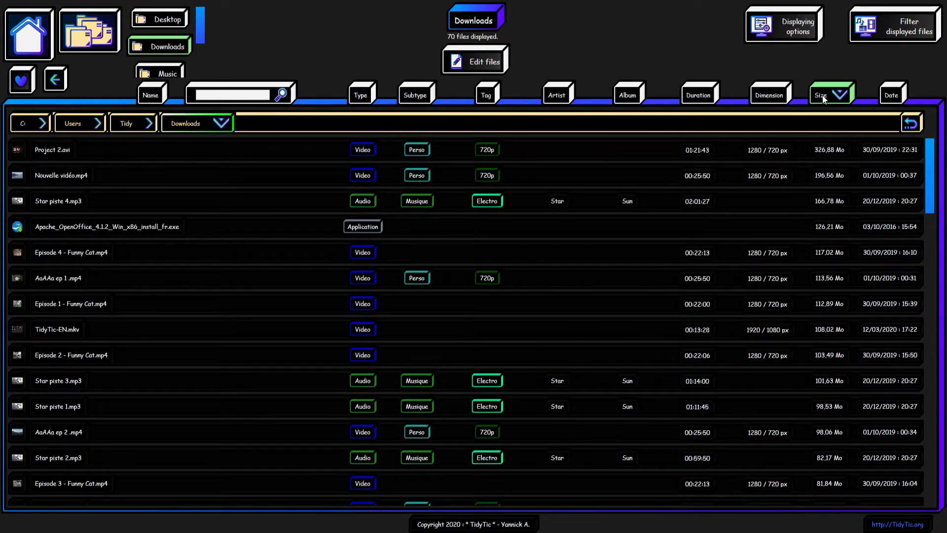
click(768, 95)
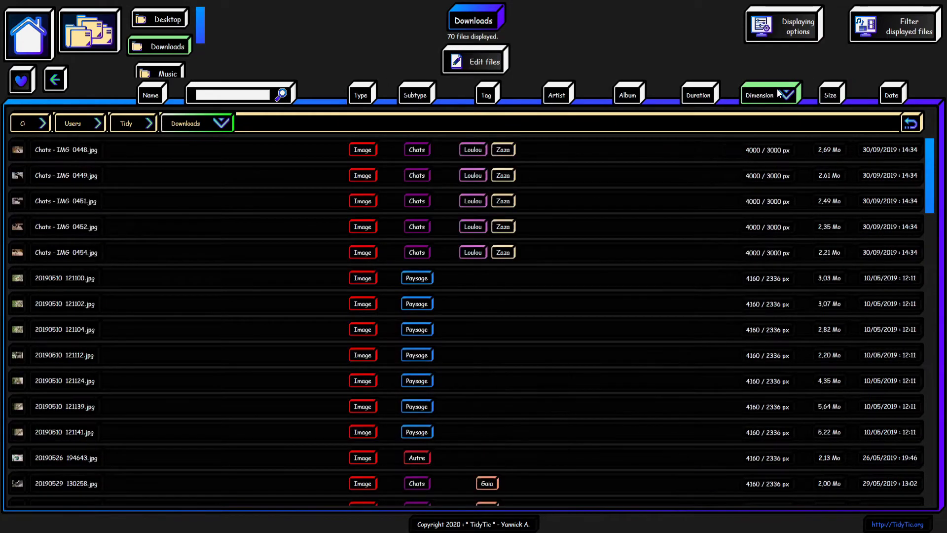
click(488, 94)
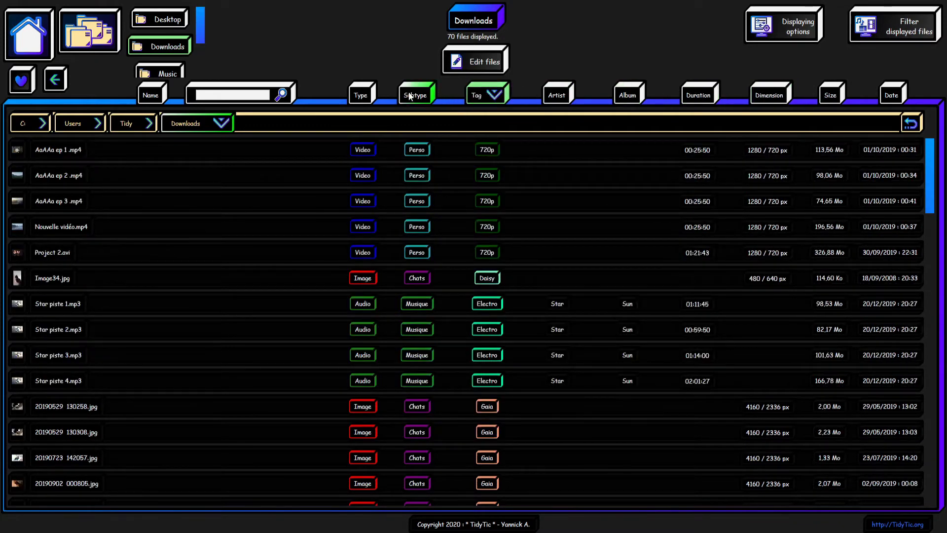
Step: Return to the home screen, display the library by types and subtypes, and expand the Application type
click(51, 41)
click(322, 169)
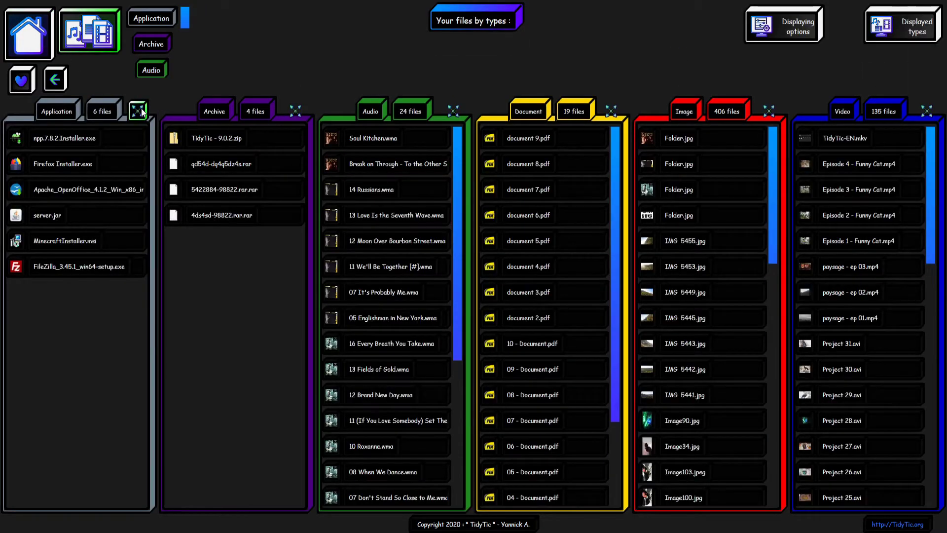
click(138, 111)
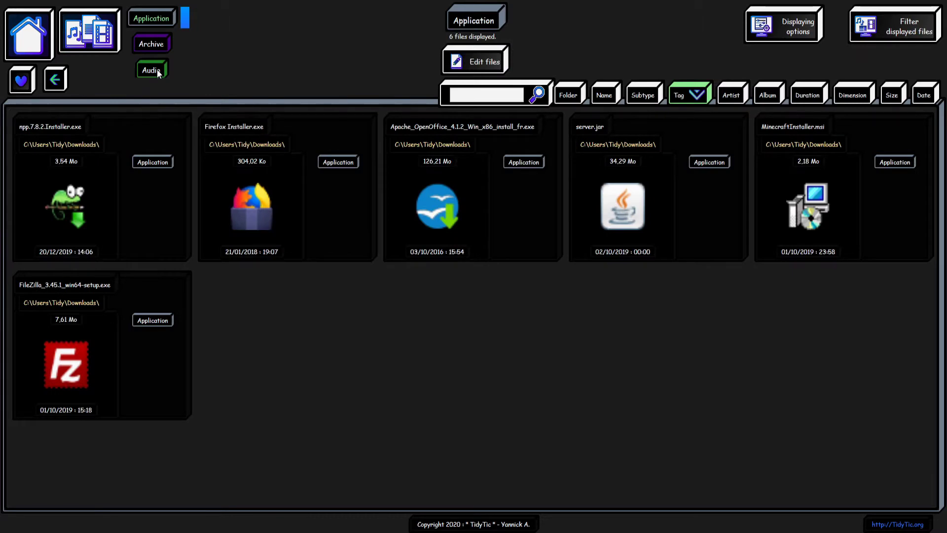
Step: Display the Audio files and look through the music tracks with their artists, albums and tags
click(157, 69)
scroll(395, 238, down, 2)
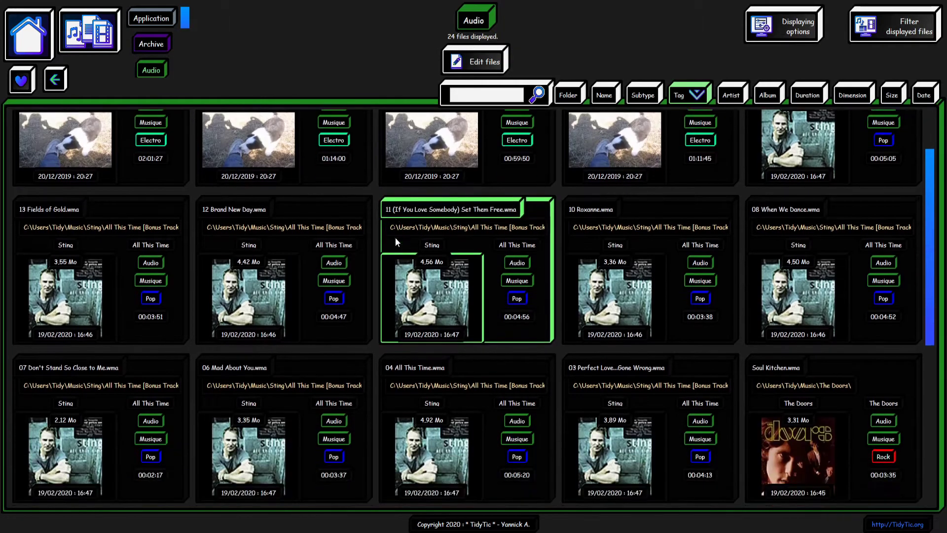
scroll(395, 238, down, 3)
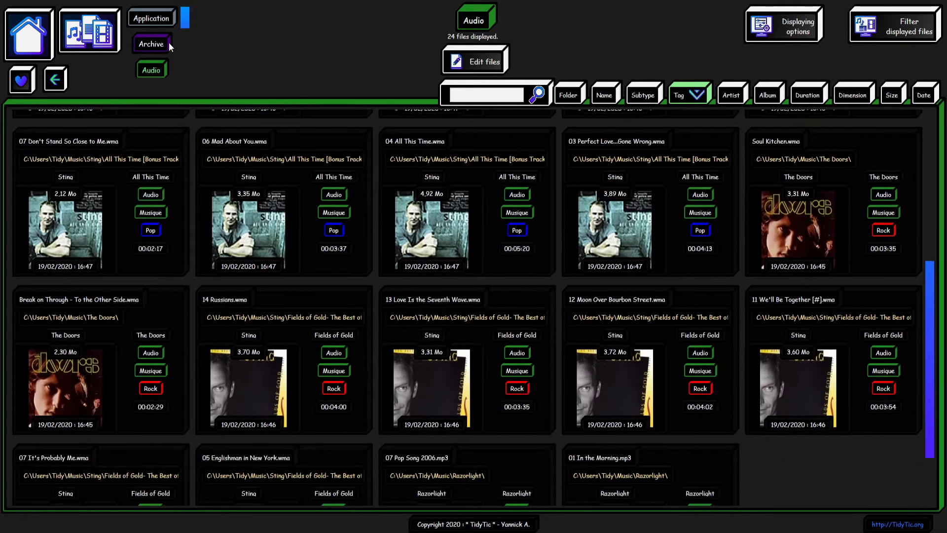
scroll(170, 47, down, 1)
click(151, 46)
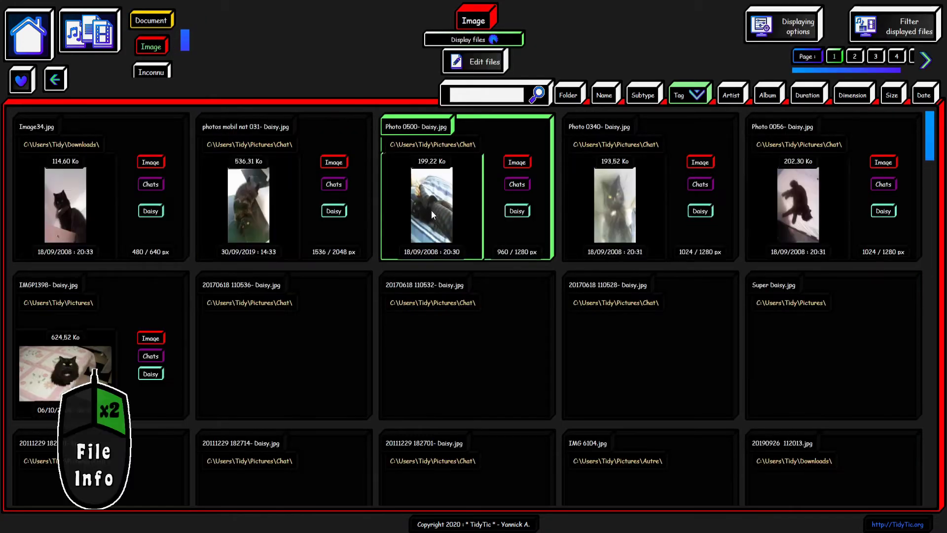
double_click(466, 298)
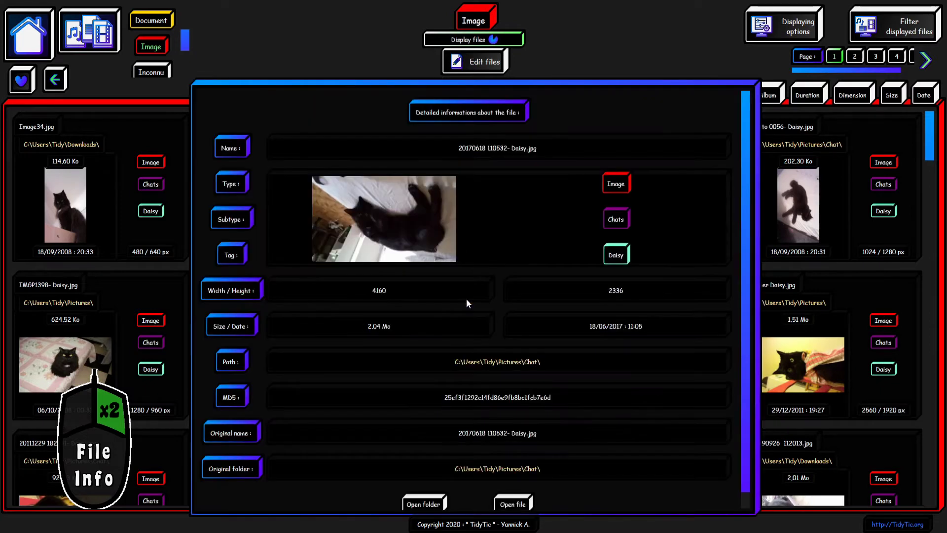
scroll(466, 299, down, 1)
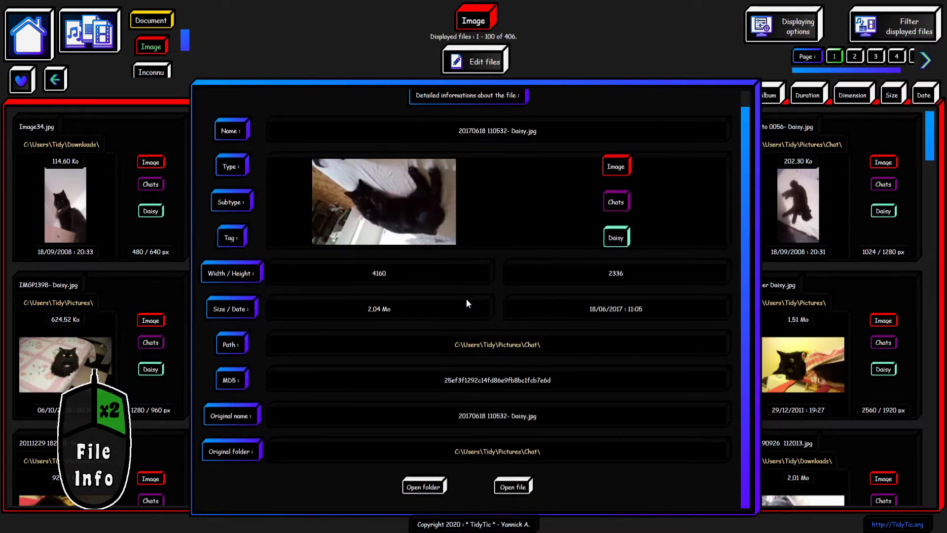
scroll(466, 303, up, 1)
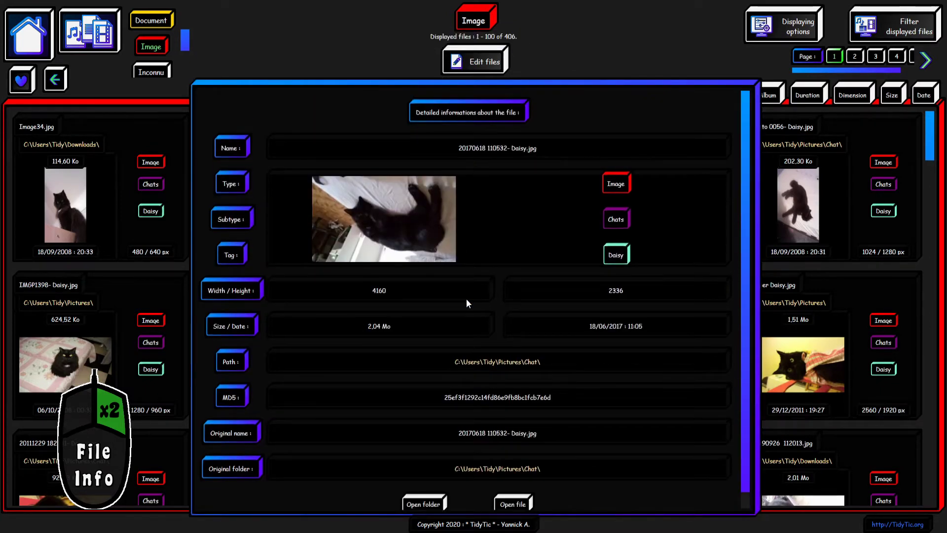
scroll(468, 303, down, 1)
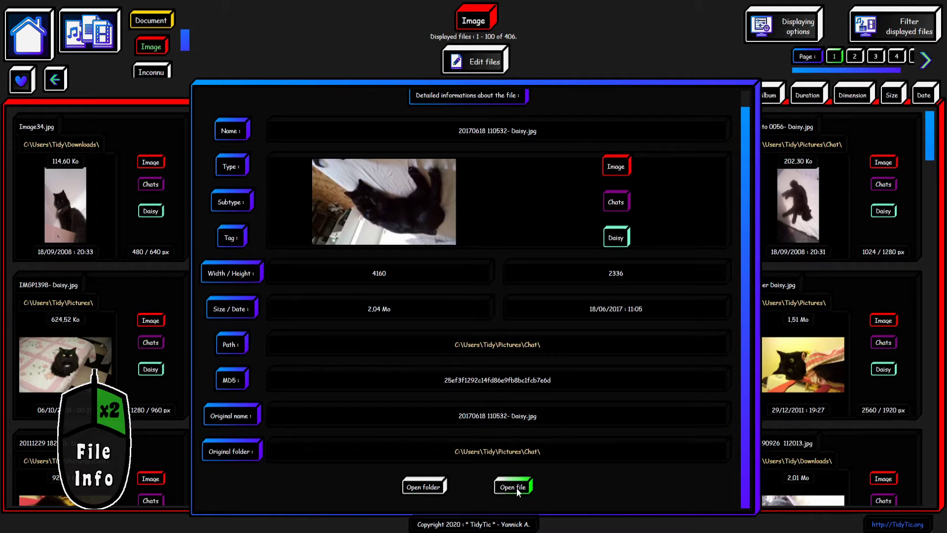
click(789, 294)
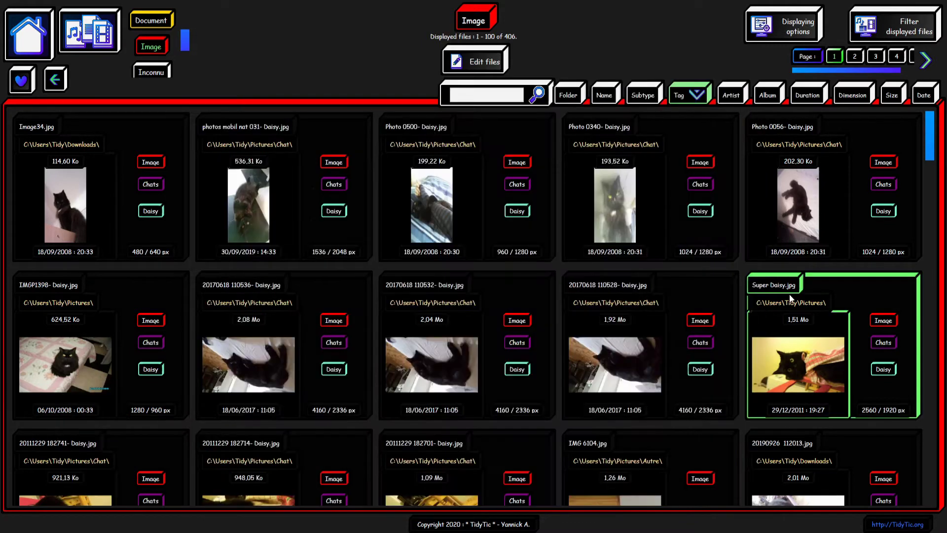
Step: Look through the Image files, display the Video files and look through their subtypes, quality tags and durations
scroll(558, 287, down, 2)
scroll(557, 287, down, 2)
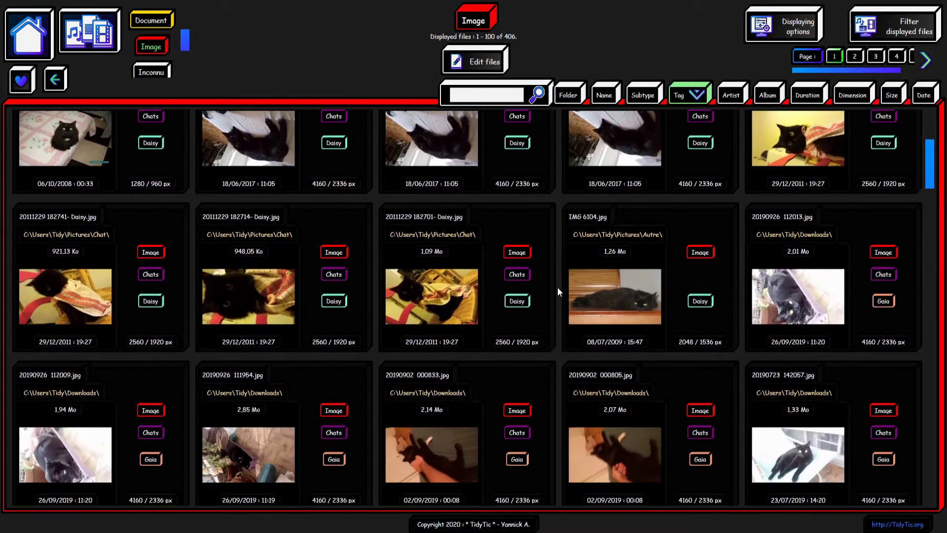
scroll(161, 37, down, 1)
scroll(161, 37, down, 2)
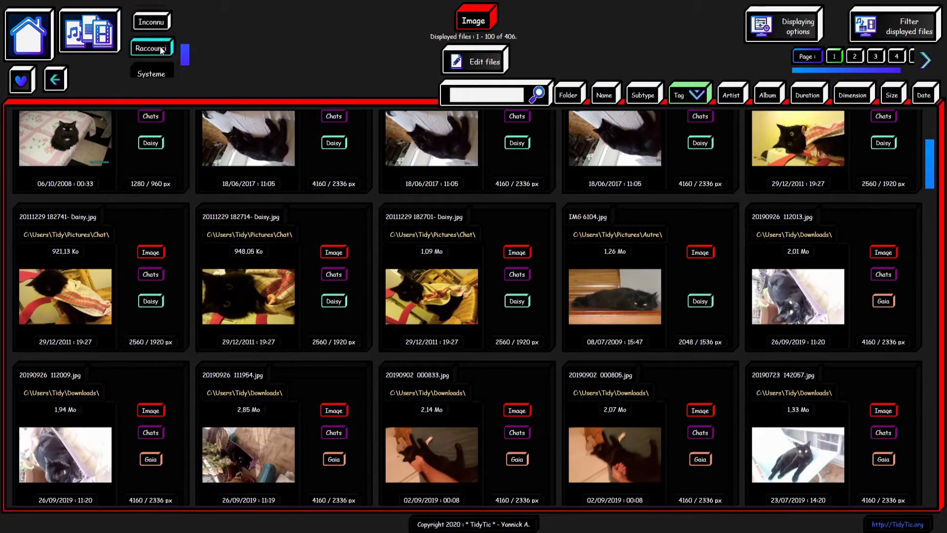
click(151, 65)
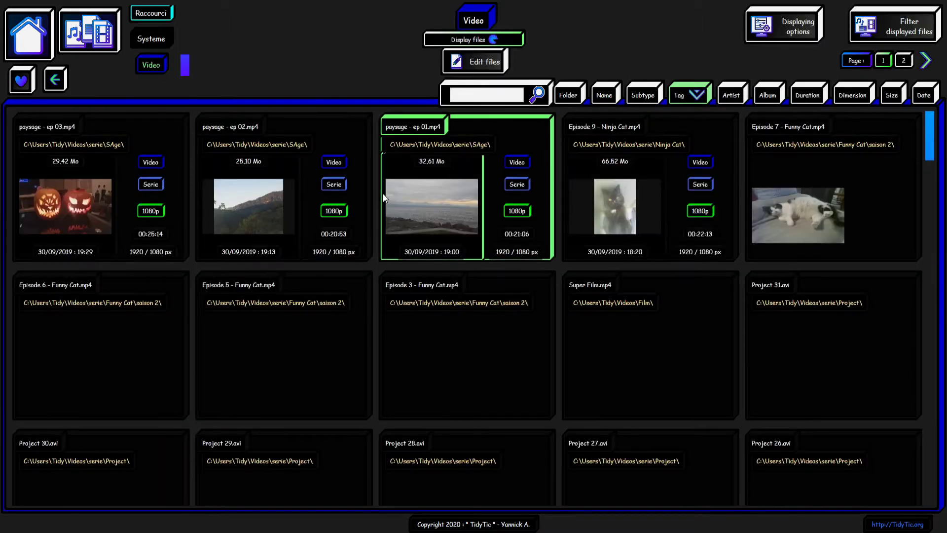
scroll(388, 191, down, 1)
scroll(389, 195, down, 3)
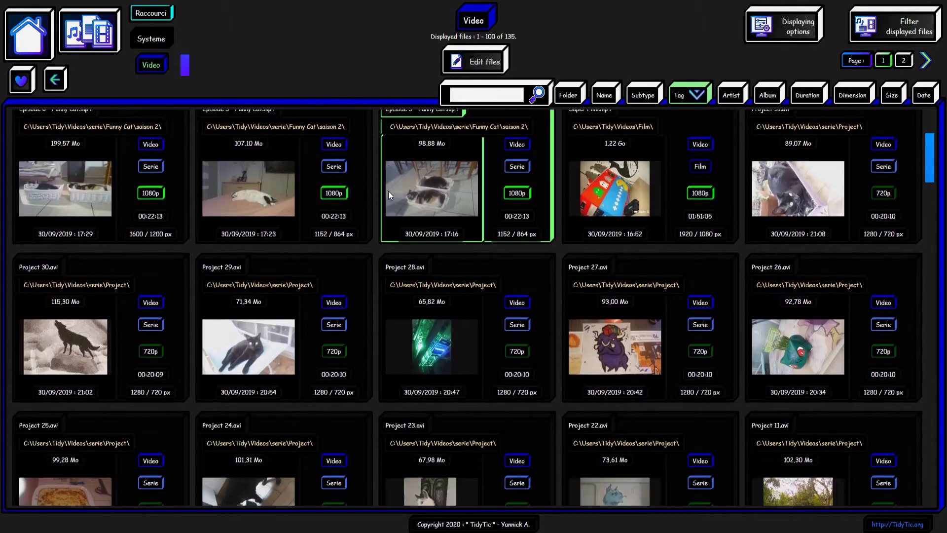
scroll(389, 196, down, 3)
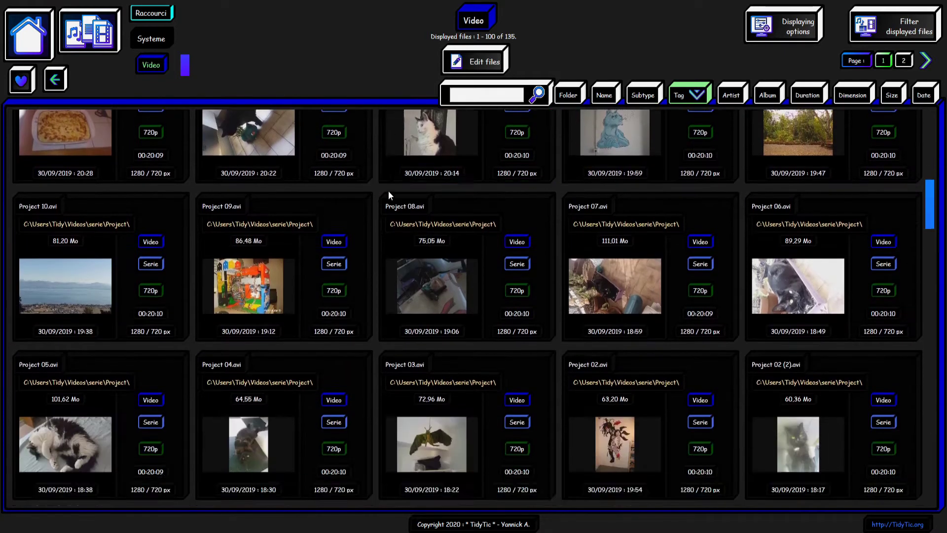
Step: Return to the Image files, examine the detailed information of Photo 0500- Daisy.jpg and close it
scroll(388, 196, down, 2)
click(153, 14)
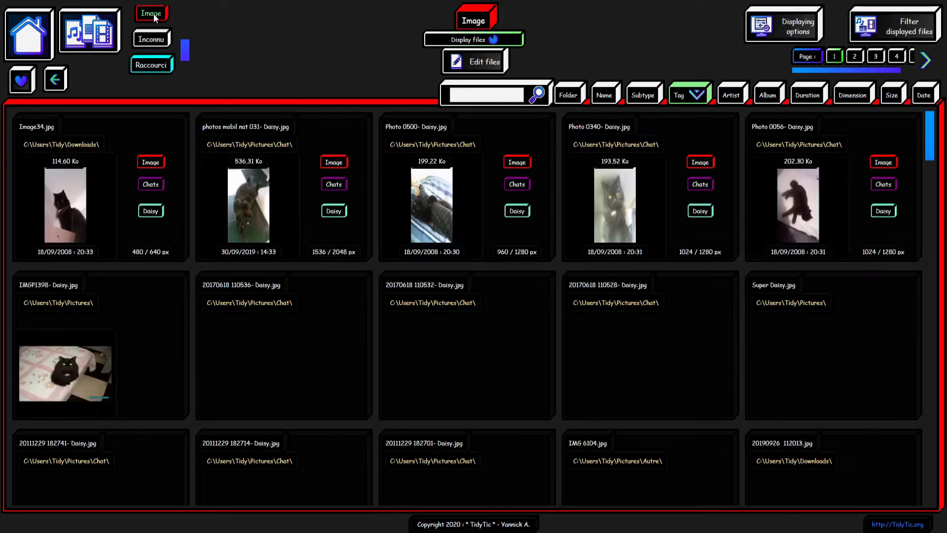
click(454, 175)
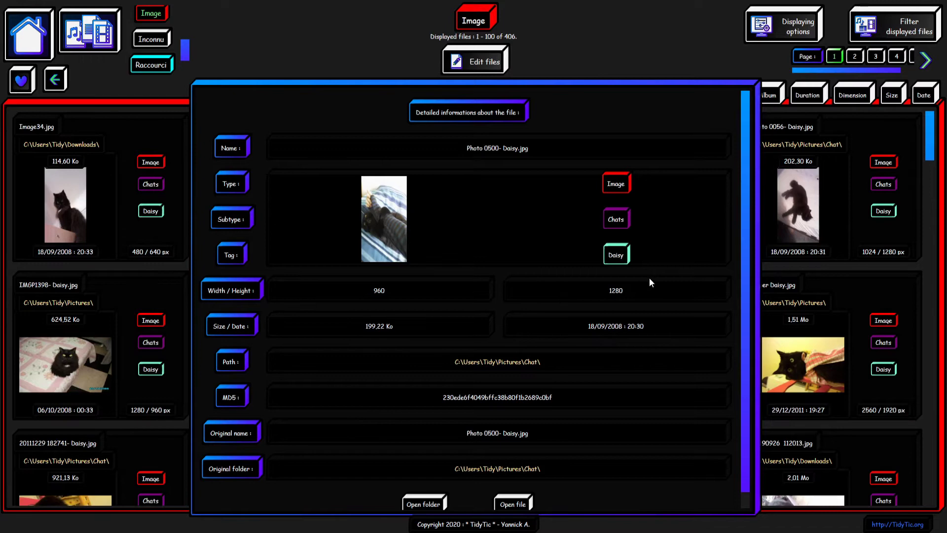
click(785, 270)
Step: Display the Audio files, examine the detailed information of Star piste 3.mp3 and close it
scroll(161, 36, up, 2)
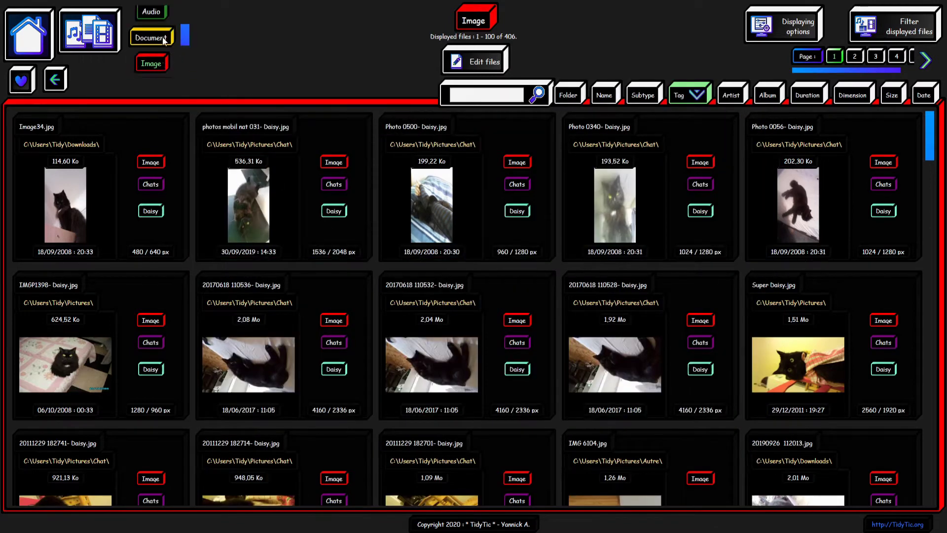
click(161, 13)
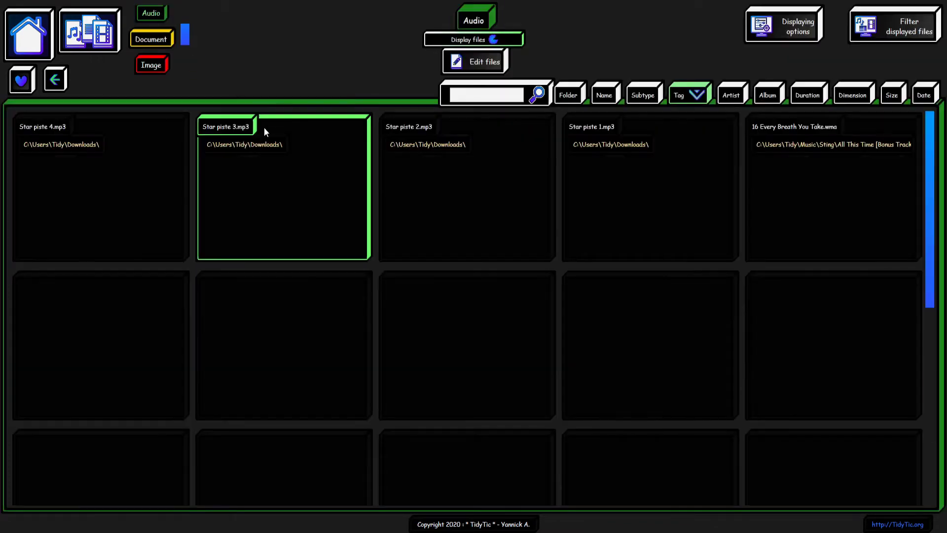
click(302, 171)
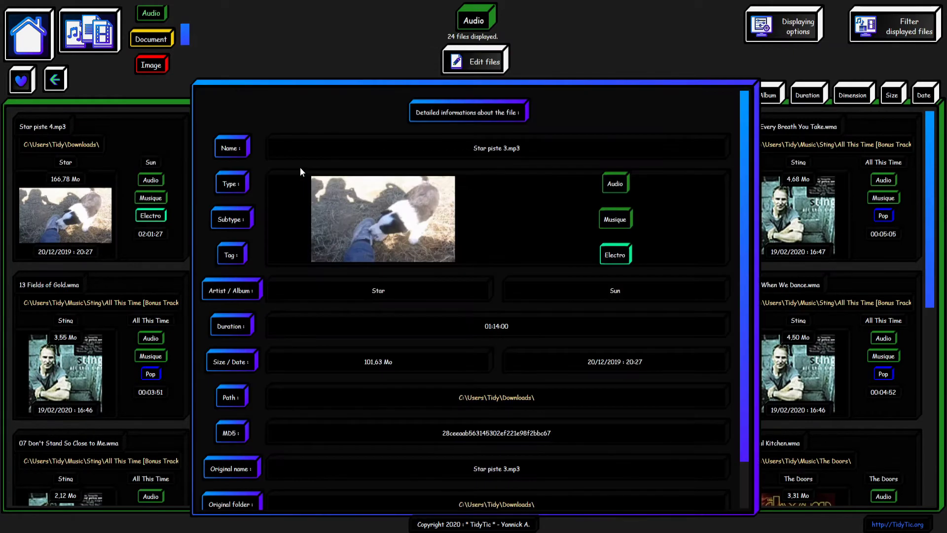
click(300, 167)
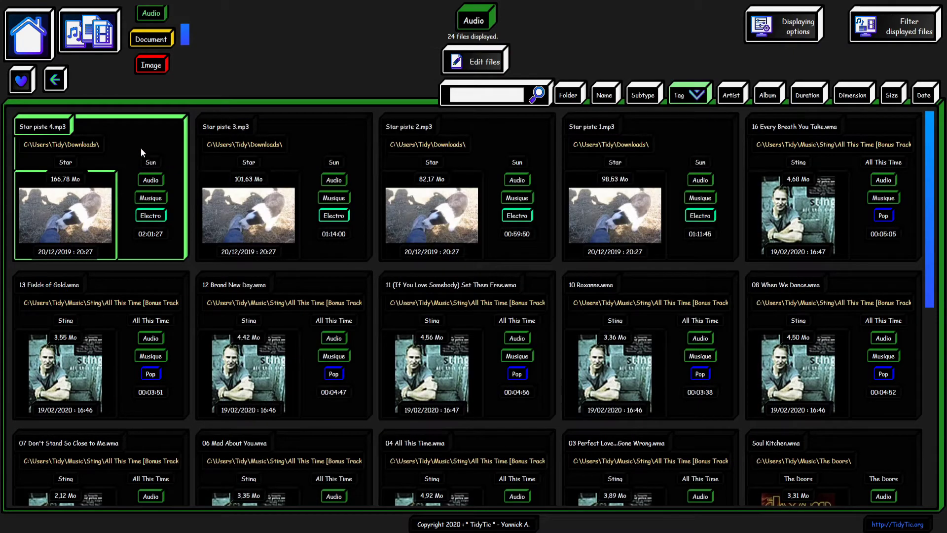
Step: Return to the home screen and open the editor for types, subtypes and tags
click(46, 52)
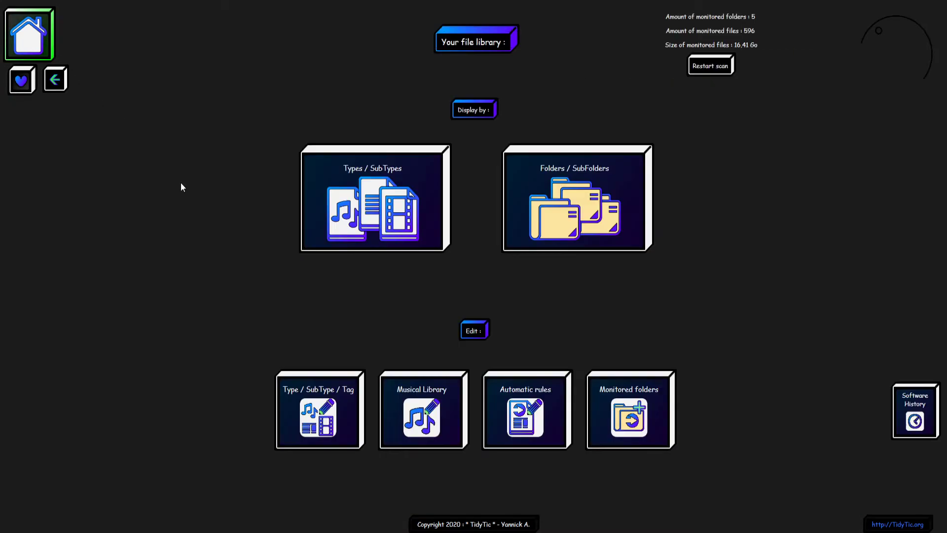
click(320, 391)
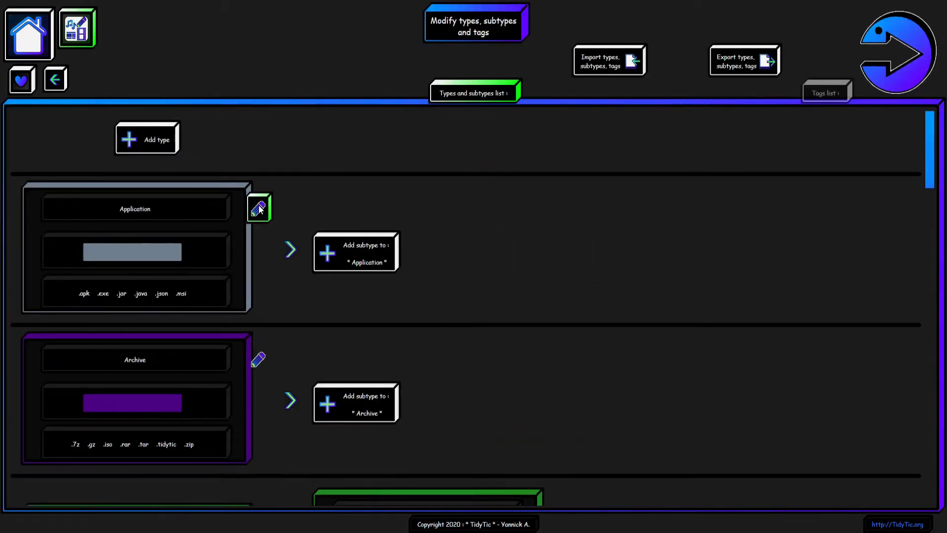
Step: Try the blue colour 0000CD on the Application type and leave its editing without validating
click(258, 208)
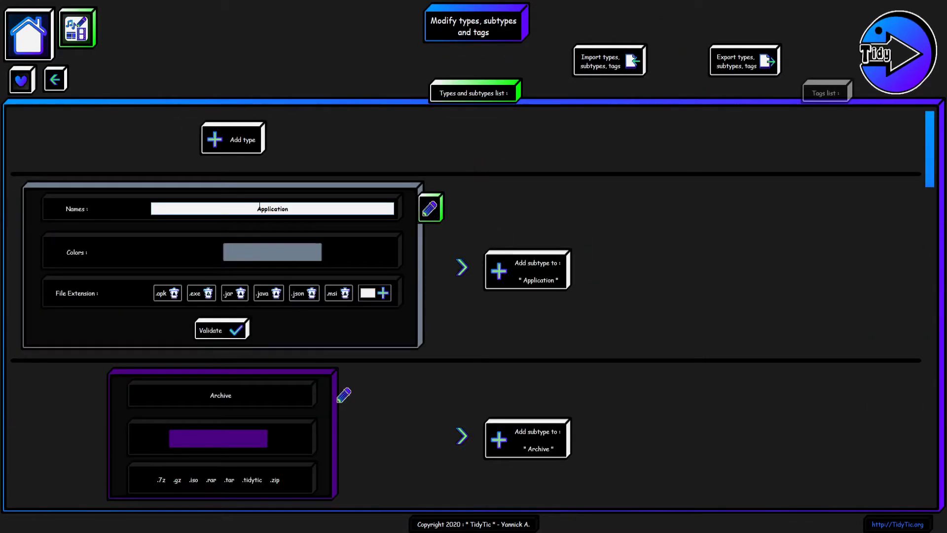
click(283, 252)
click(296, 276)
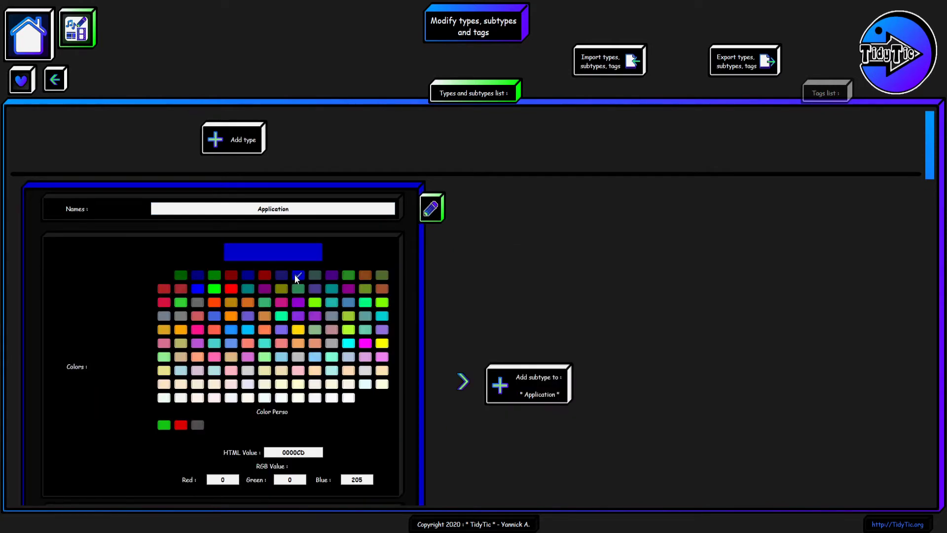
click(296, 250)
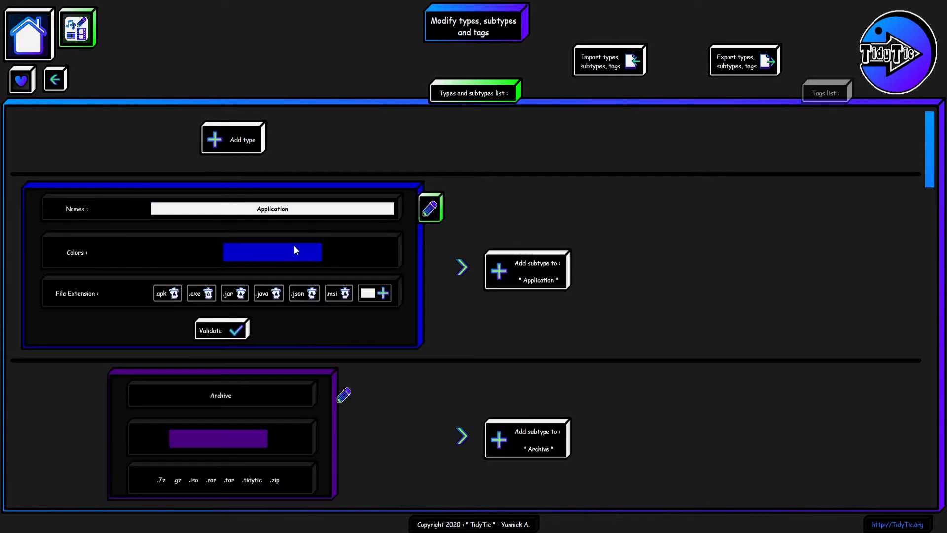
click(429, 210)
Step: Examine the types and subtypes list, opening and closing the empty new-subtype forms under Musique and under Chats
scroll(501, 241, down, 5)
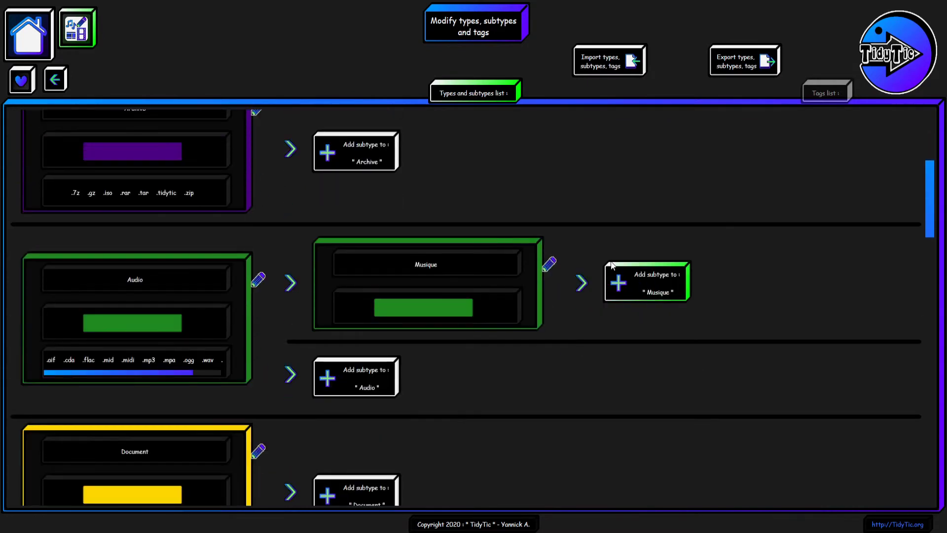
click(611, 266)
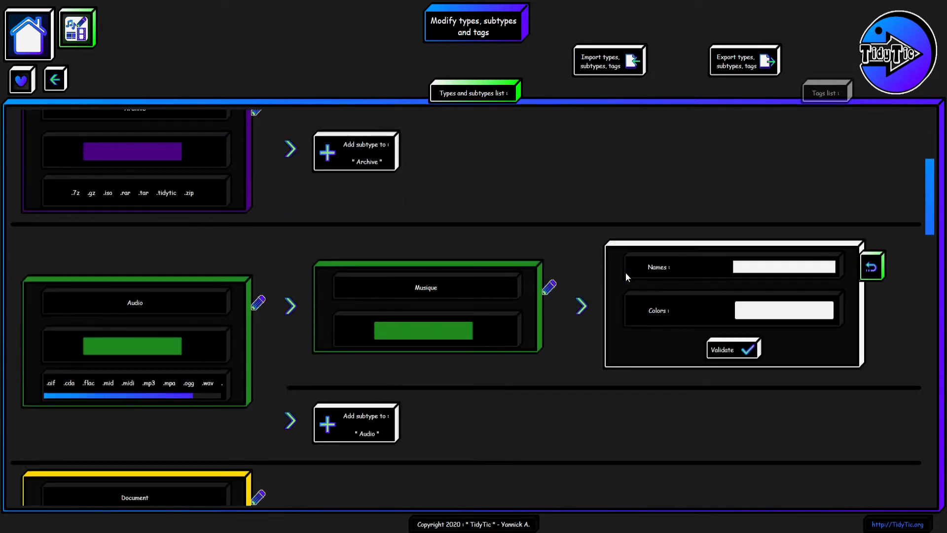
click(868, 274)
scroll(685, 306, down, 4)
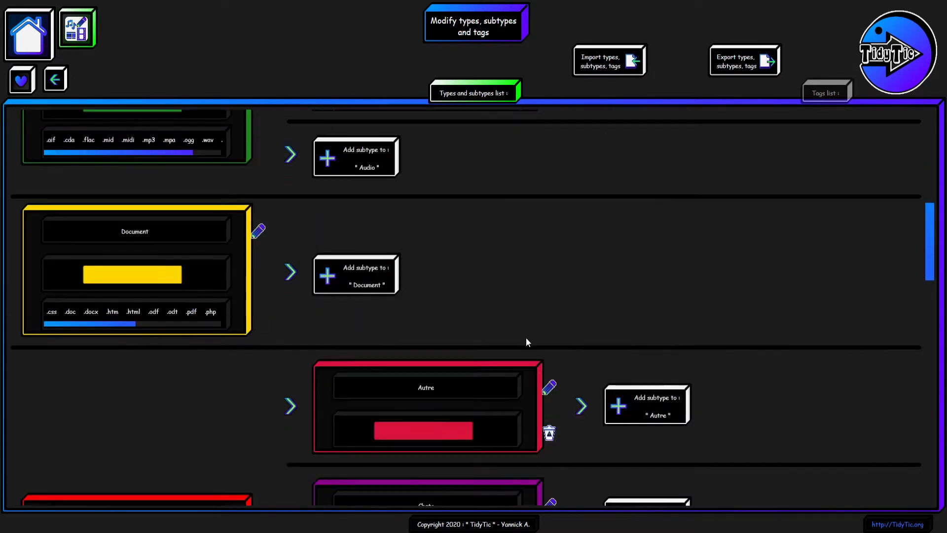
scroll(527, 341, down, 3)
scroll(542, 336, down, 1)
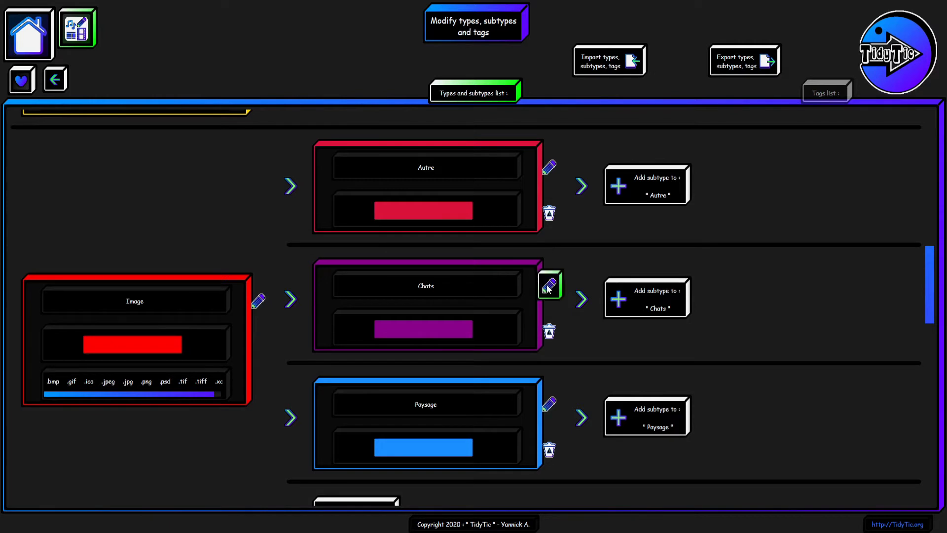
click(640, 309)
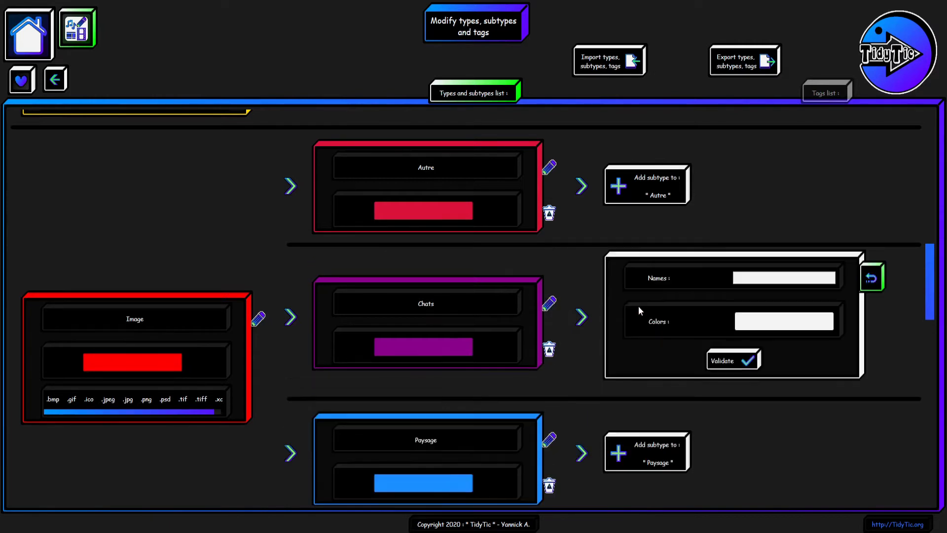
click(871, 279)
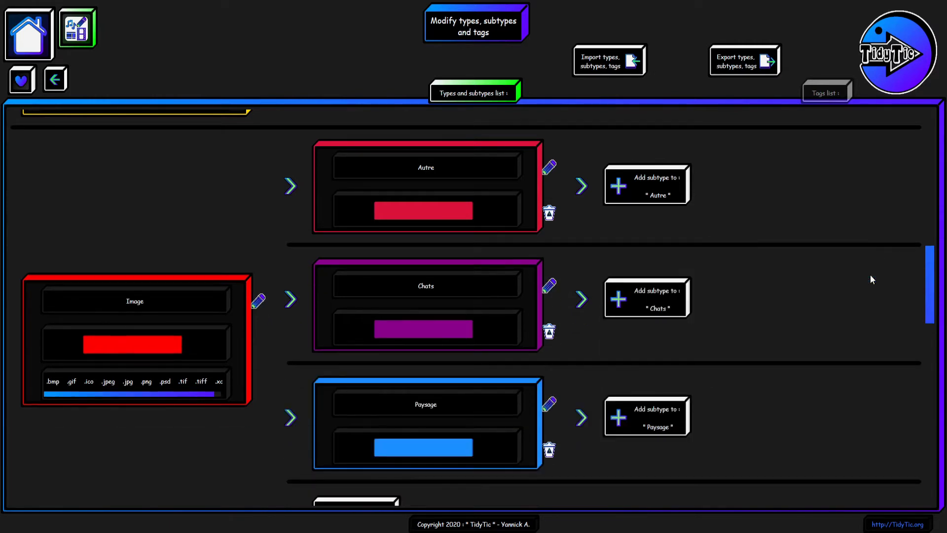
Step: Display the tags list and look through the Chats, Langue and Qualite tags with their values and colours
click(827, 93)
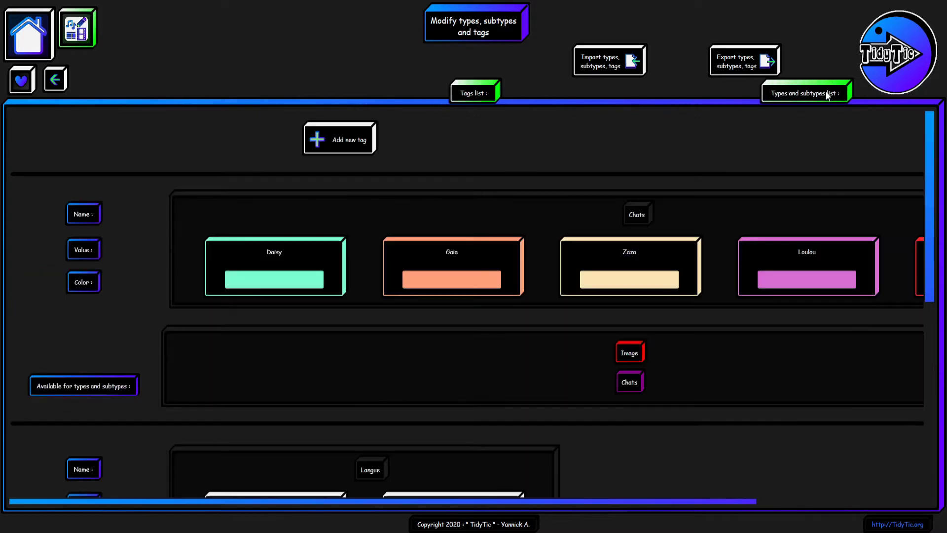
scroll(619, 160, down, 5)
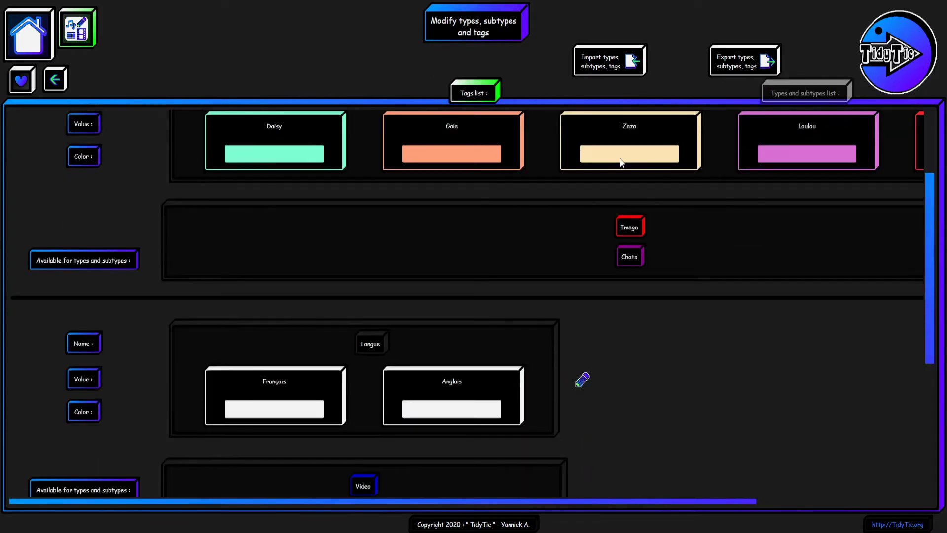
scroll(622, 163, down, 3)
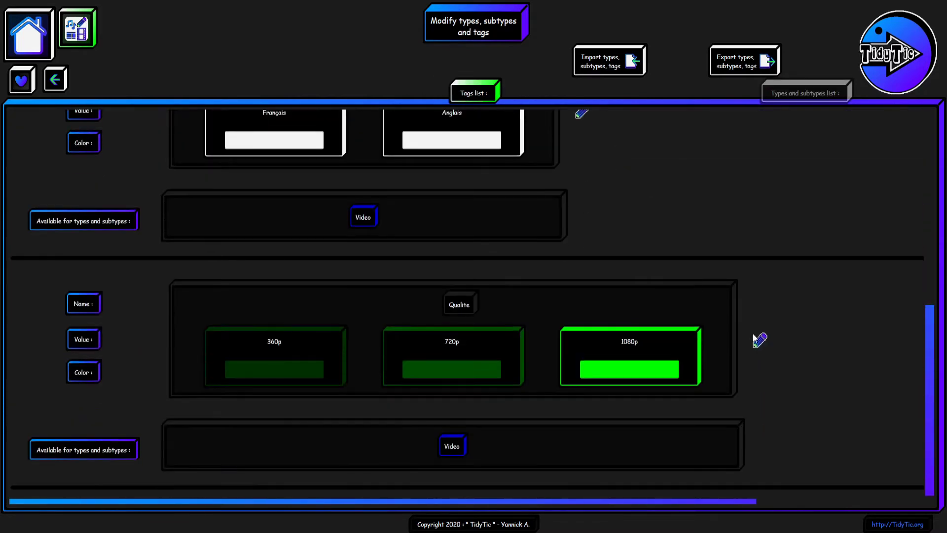
Step: Examine the editing options of the Qualite tag and its empty new-value form, then close them without validating
click(759, 340)
scroll(760, 296, down, 1)
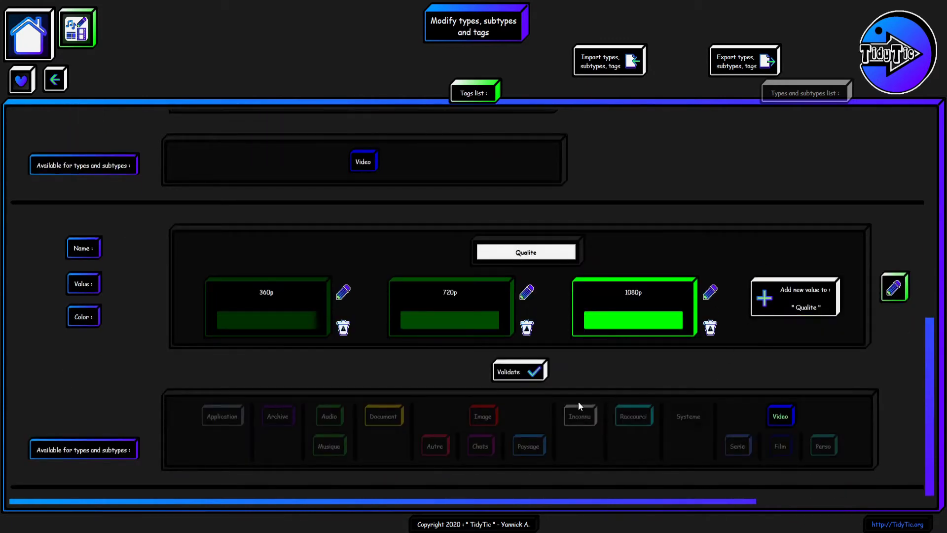
click(795, 308)
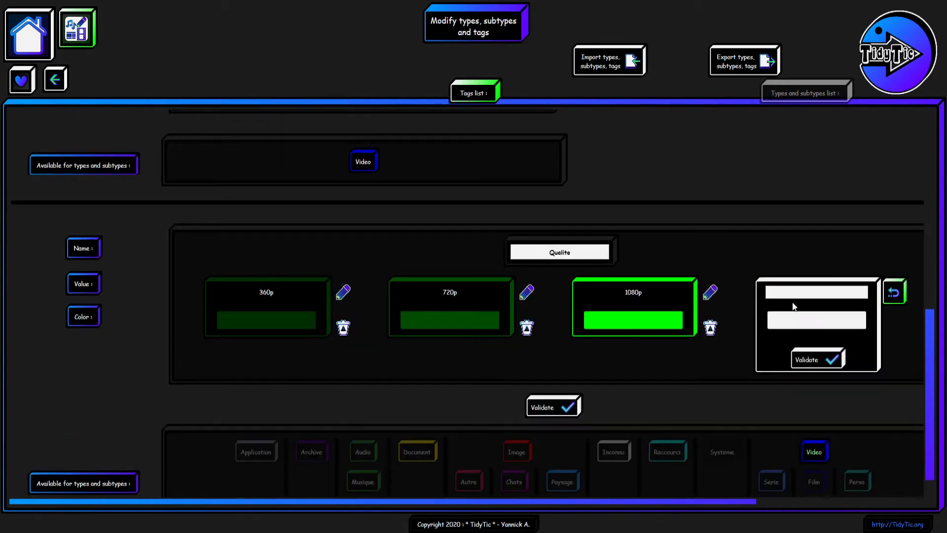
click(894, 295)
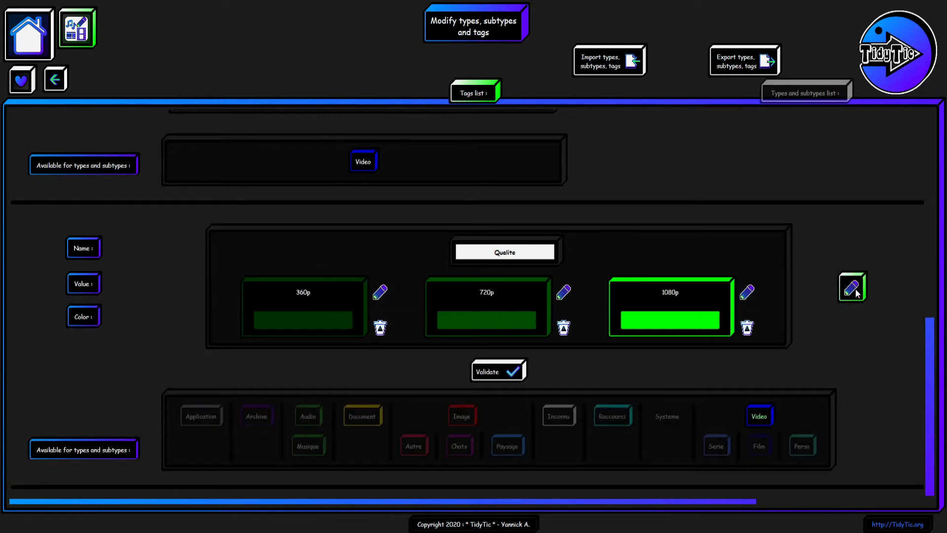
scroll(769, 299, up, 10)
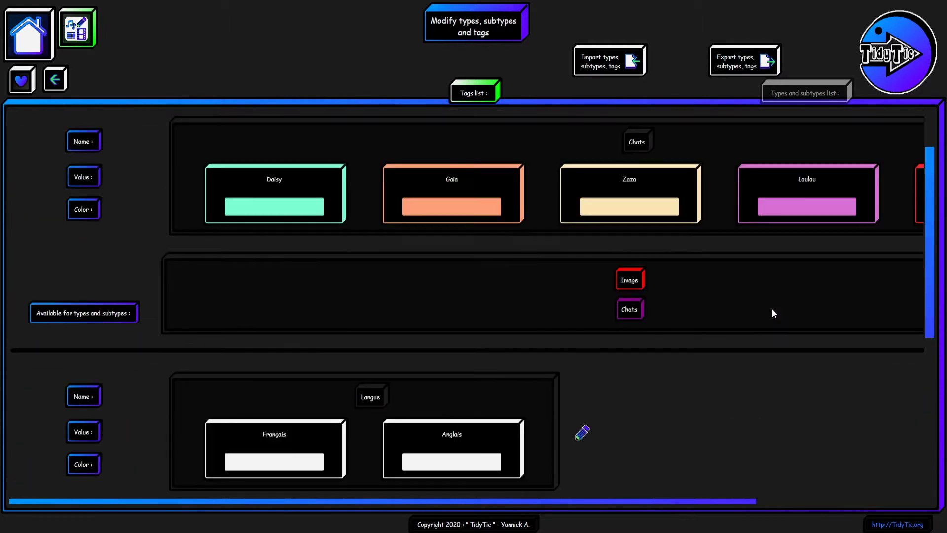
scroll(779, 316, up, 1)
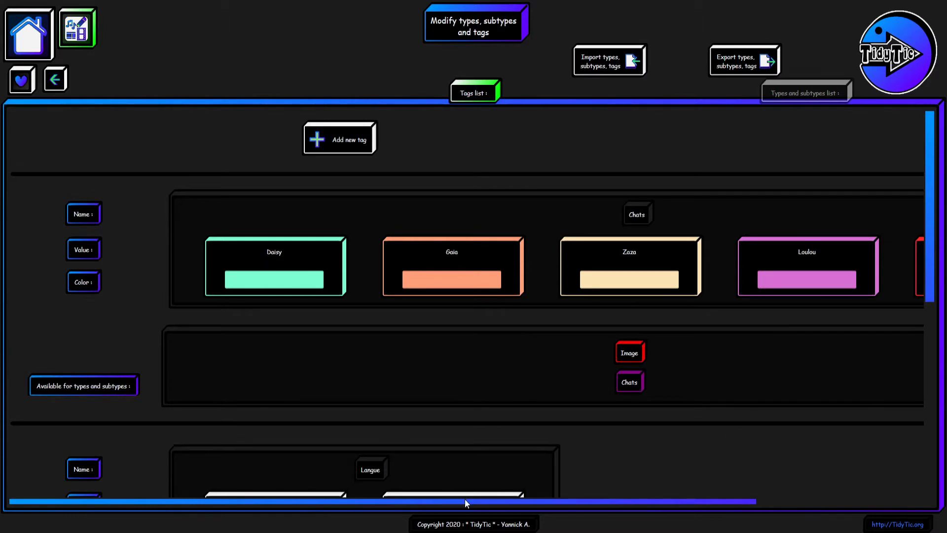
mouse_move(462, 503)
mouse_down()
mouse_move(639, 500)
mouse_move(561, 521)
mouse_move(467, 525)
mouse_move(383, 467)
mouse_up()
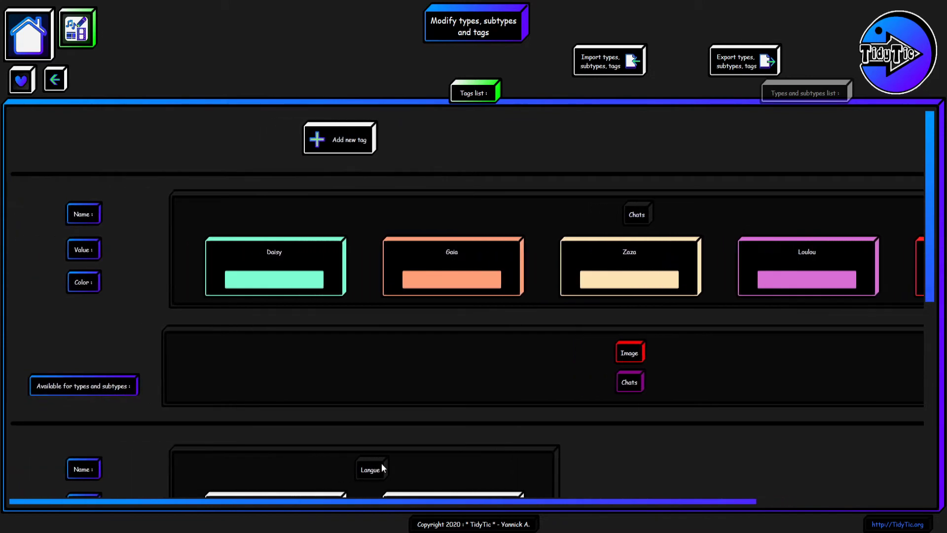
Step: Display the file library by types and subtypes and open all files of the Image type
click(46, 48)
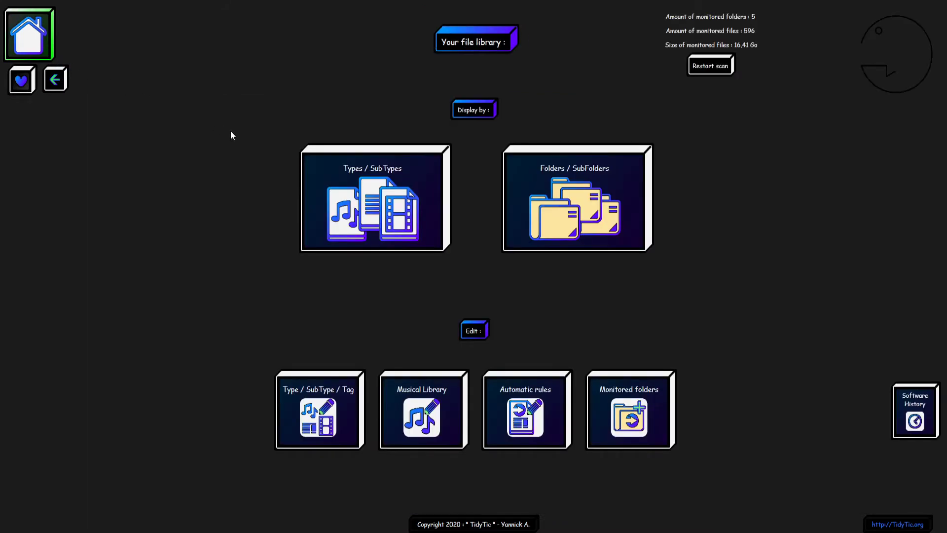
click(398, 208)
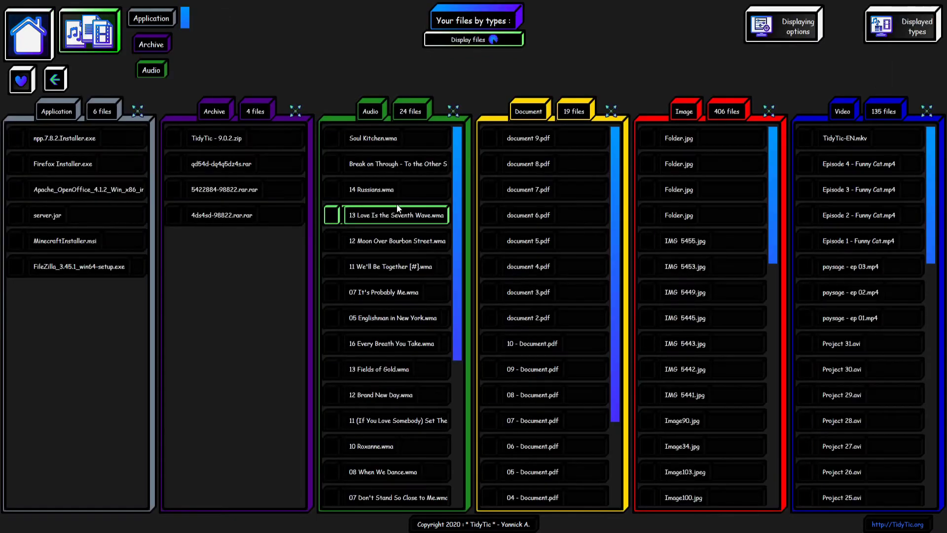
click(730, 117)
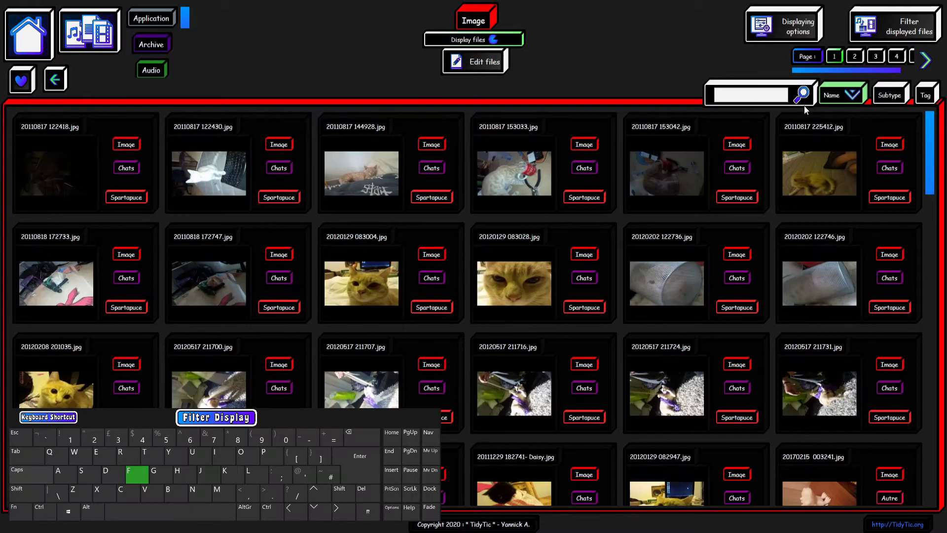
Step: Filter the displayed images to show only the files with the Daisy tag
click(871, 31)
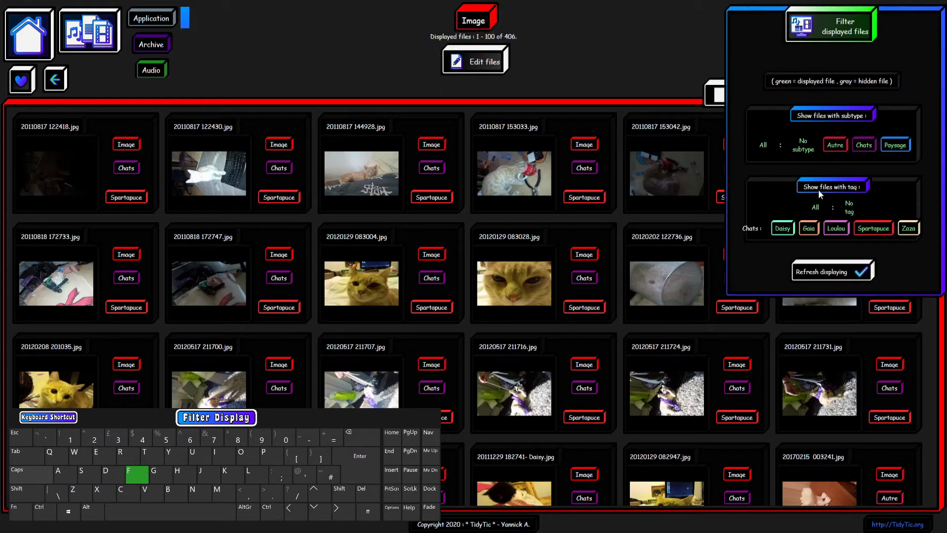
click(817, 207)
click(790, 229)
click(807, 272)
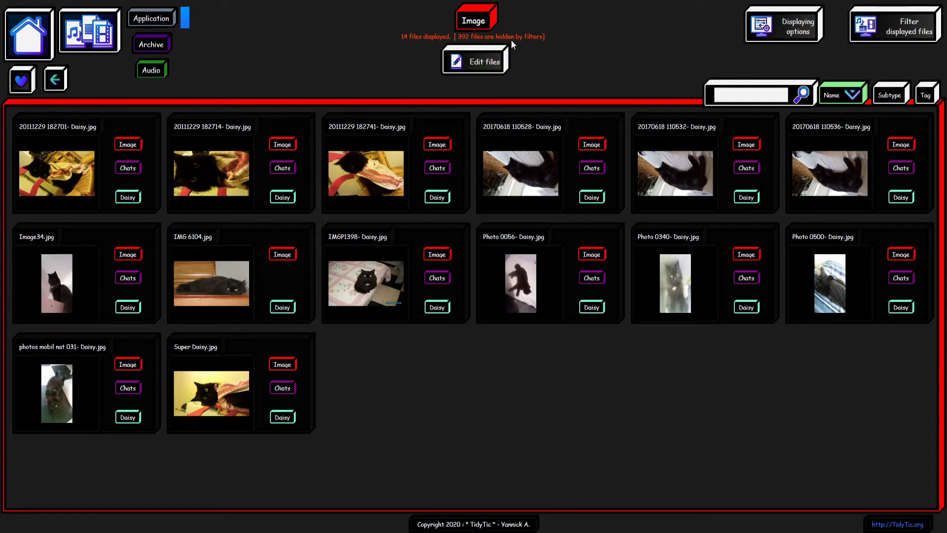
Step: Filter the images to the Gaia tag alone, and to the Loulou tag alone, refreshing the display each time
click(869, 28)
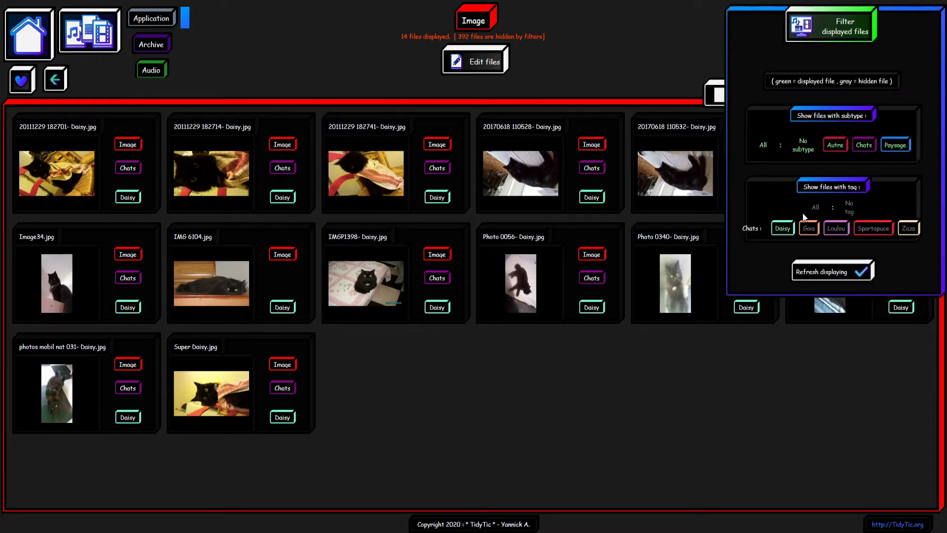
click(822, 276)
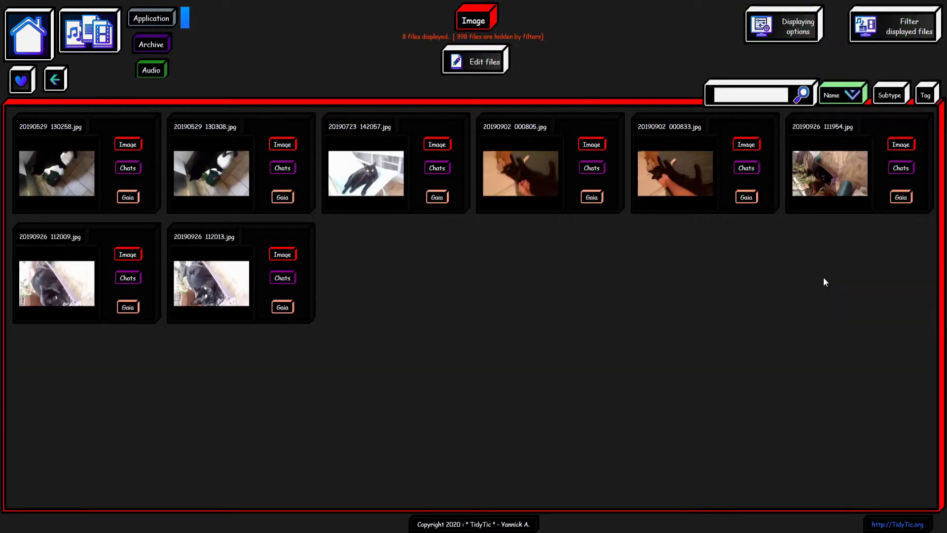
click(873, 40)
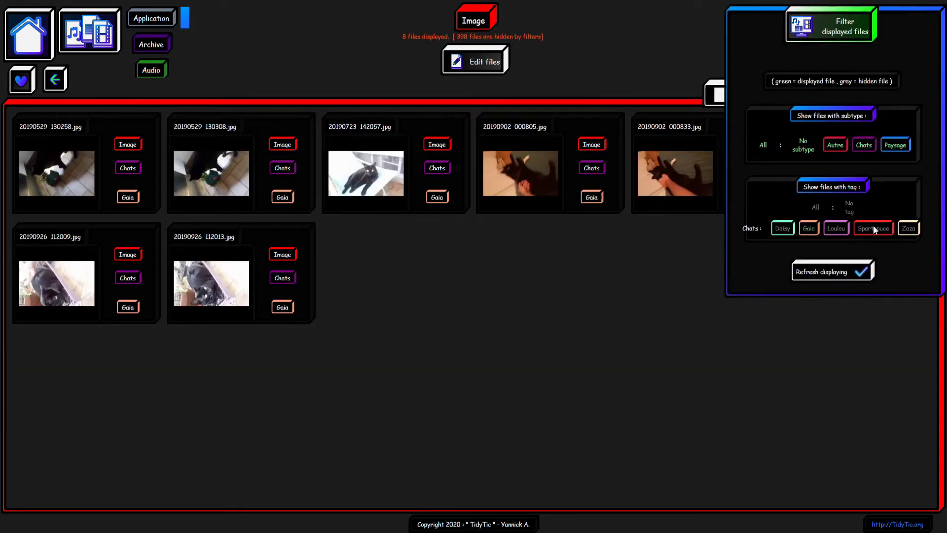
click(849, 268)
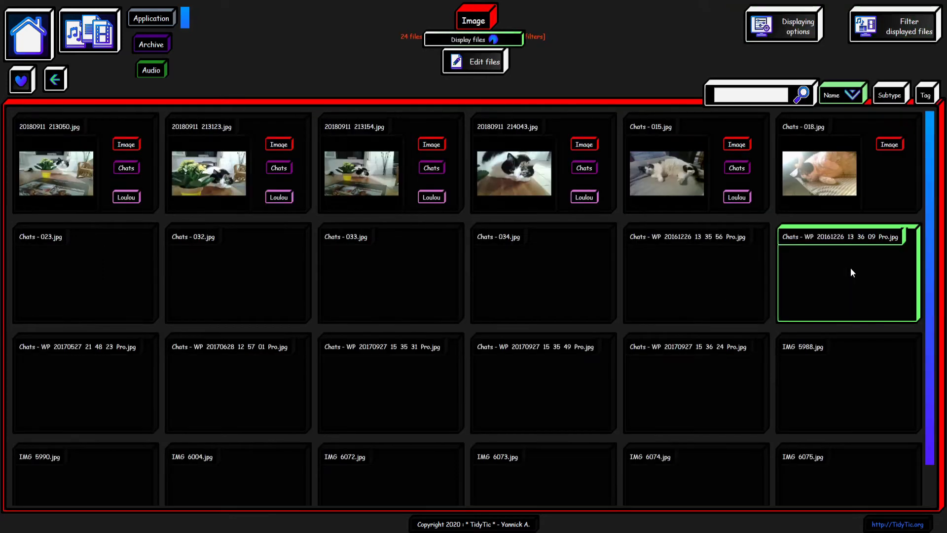
Step: Replace the Loulou tag with the Zaza tag in the image filter and refresh the display
click(888, 31)
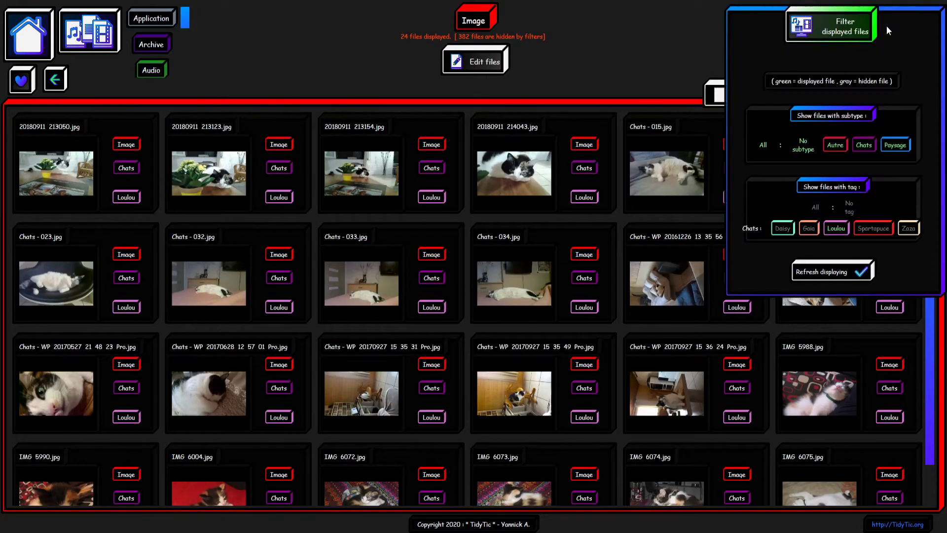
click(835, 228)
click(913, 227)
click(854, 267)
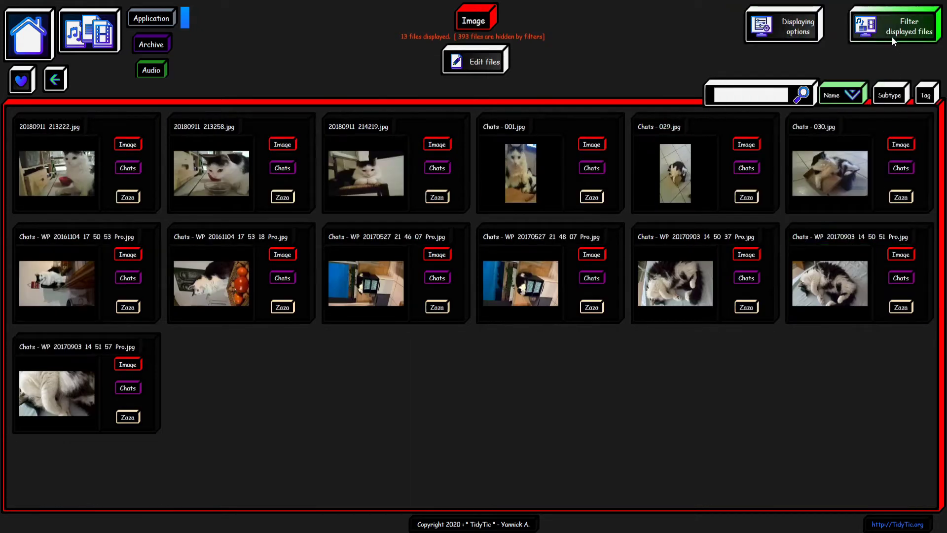
Step: Set the image filter back to the Daisy tag only and refresh the display
click(890, 36)
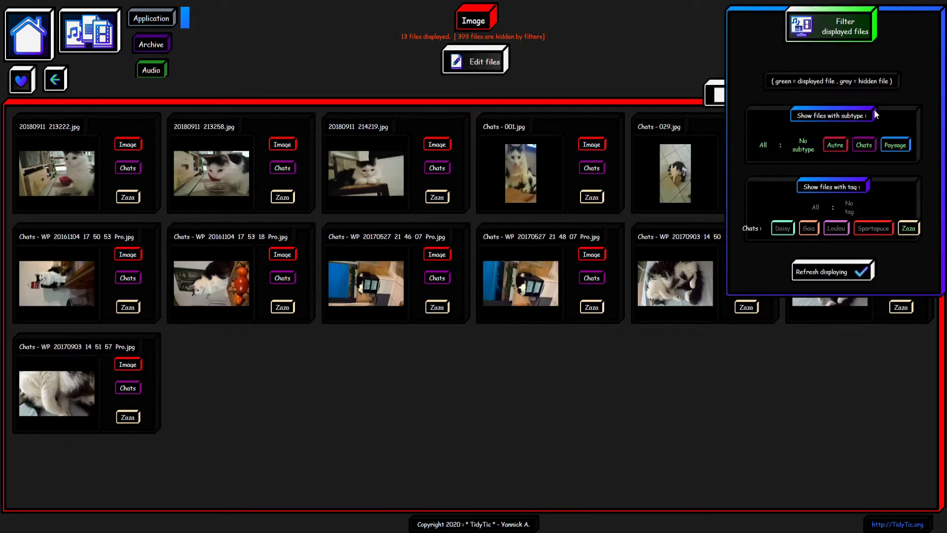
click(782, 229)
click(845, 270)
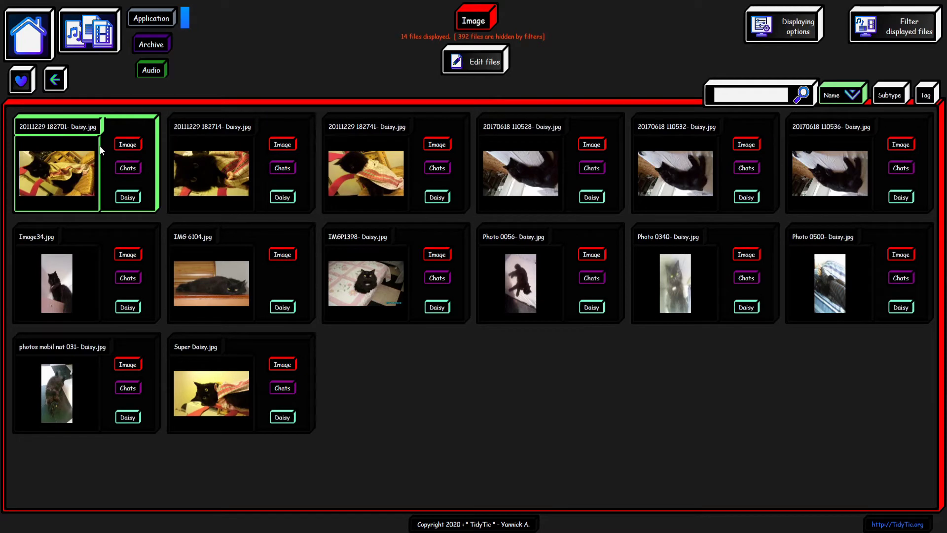
Step: Add the filtered image window to the favorites with the name Daisy and the blue colour 0000FF
click(30, 82)
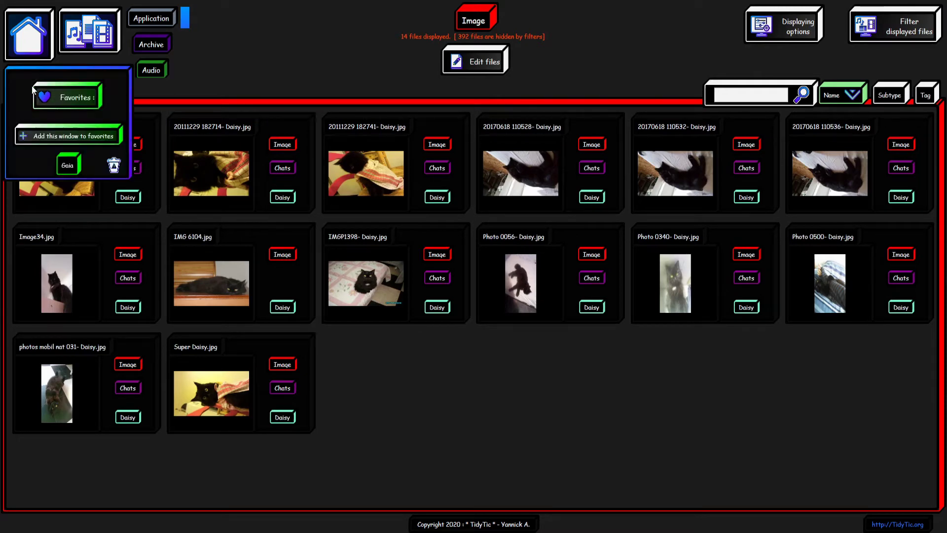
click(63, 139)
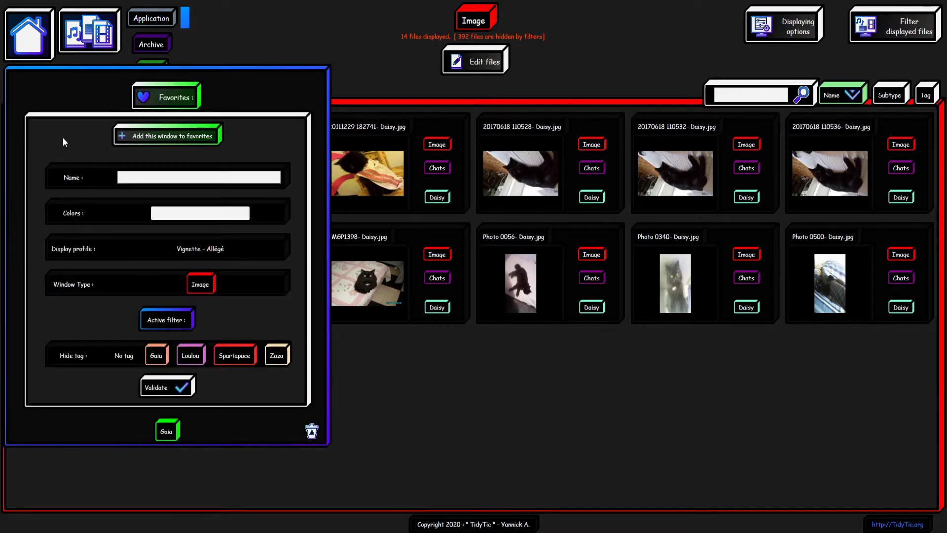
click(192, 177)
text(Daisy)
click(215, 217)
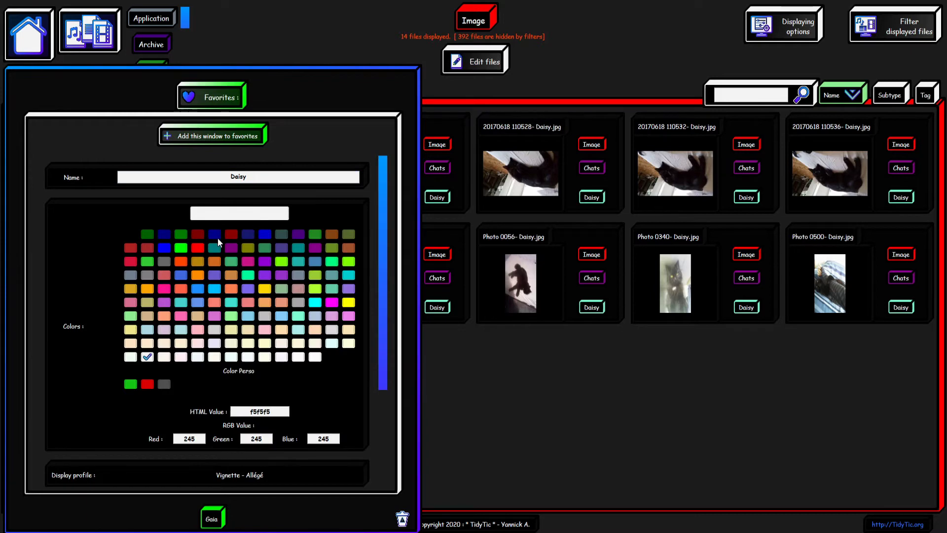
click(161, 250)
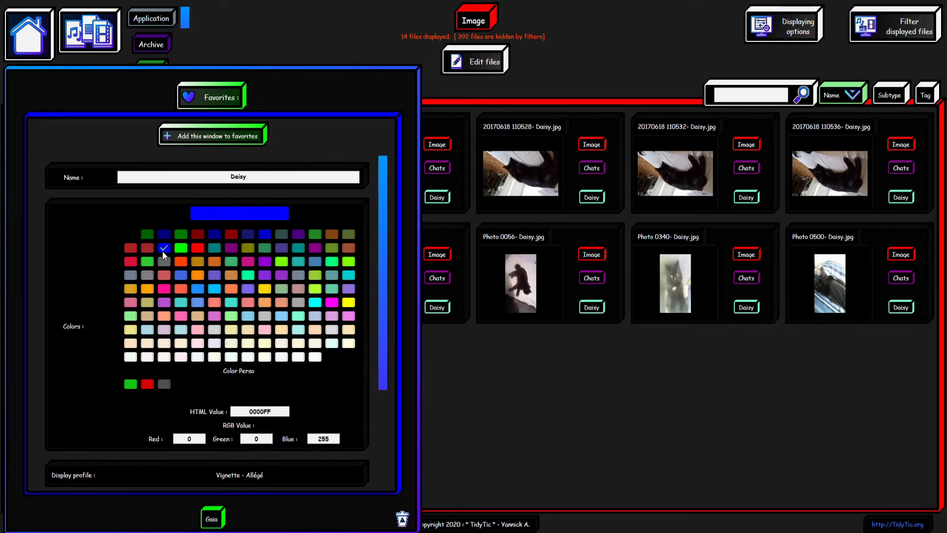
click(211, 214)
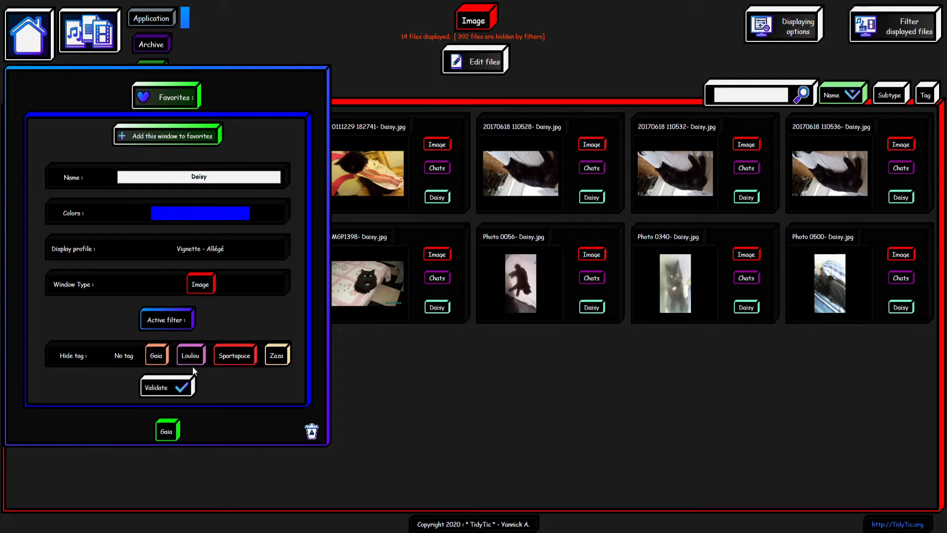
click(185, 381)
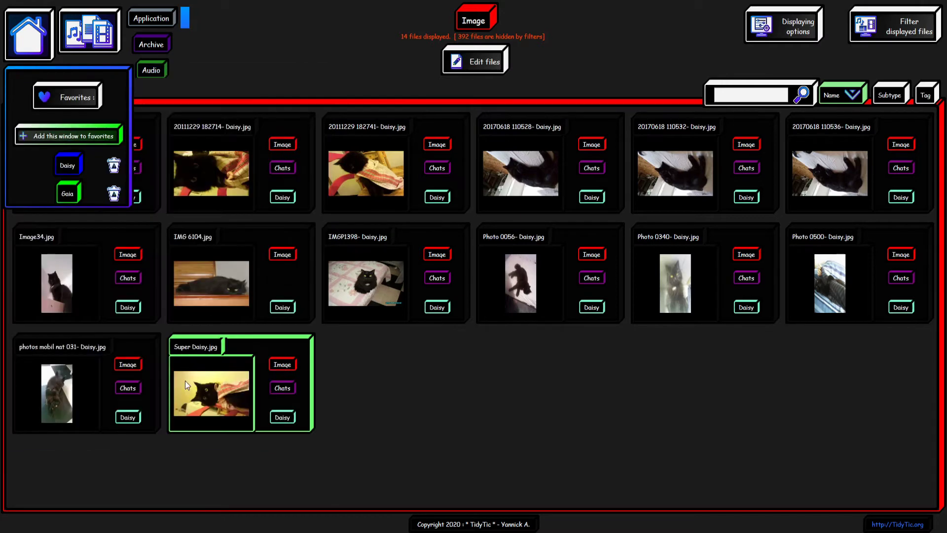
Step: Switch between the saved favorites, showing Gaia, Daisy and finally Gaia again
click(75, 194)
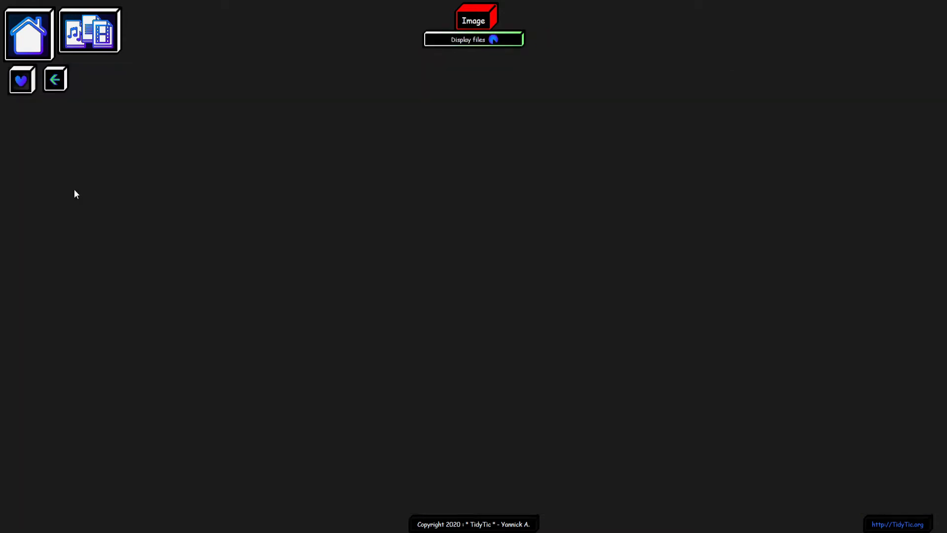
click(29, 78)
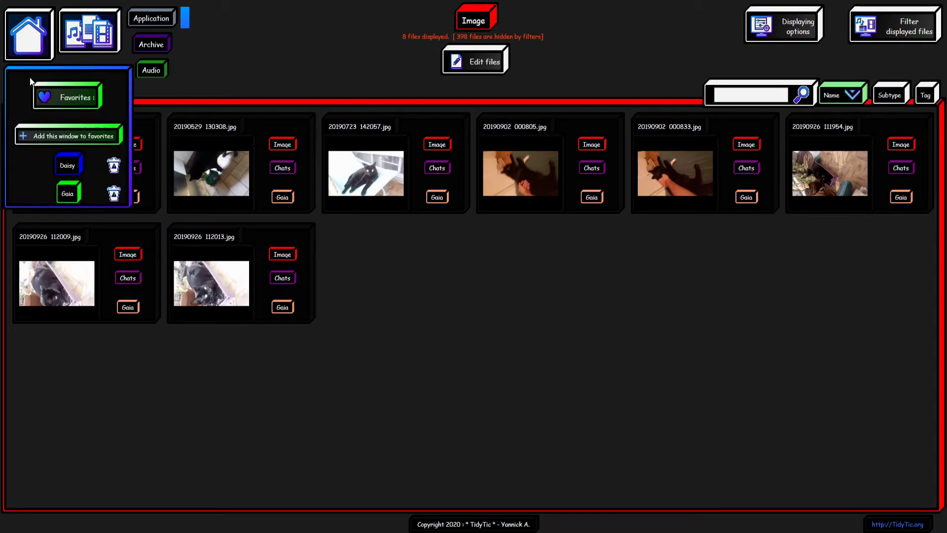
click(67, 165)
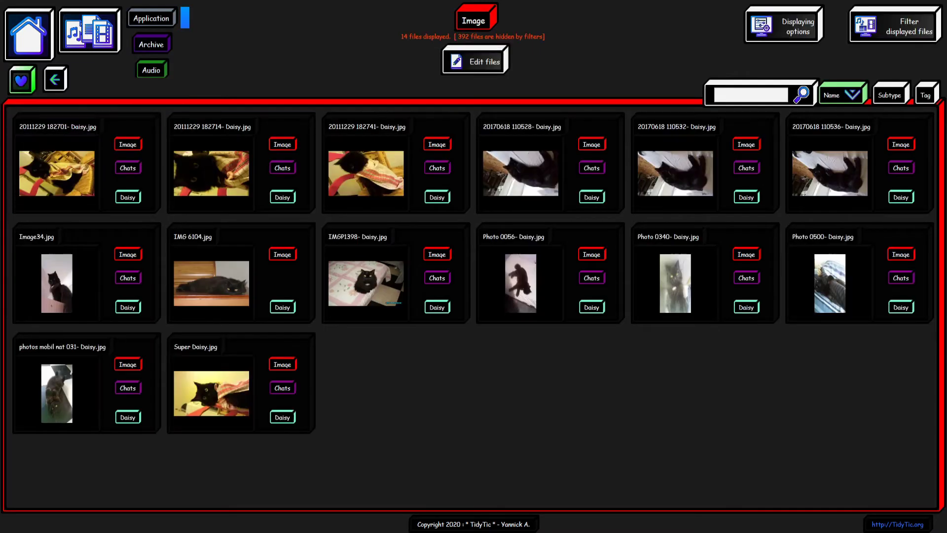
click(26, 82)
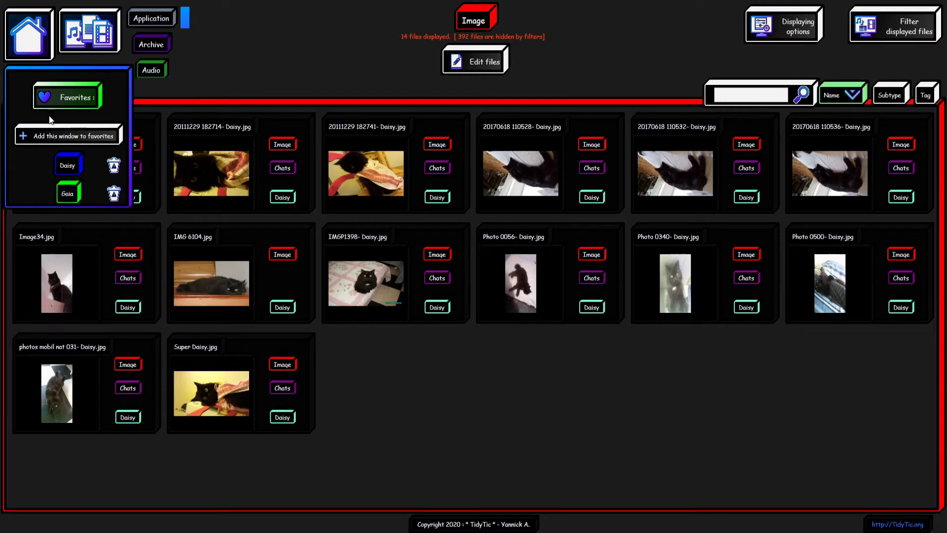
click(69, 193)
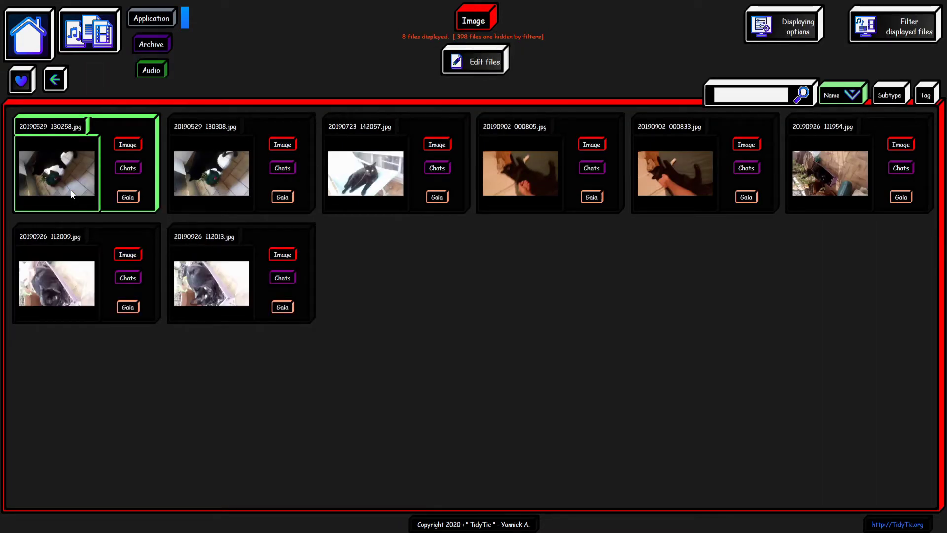
Step: Start editing the files, open the form for adding text to names, and select all displayed Gaia images
click(484, 71)
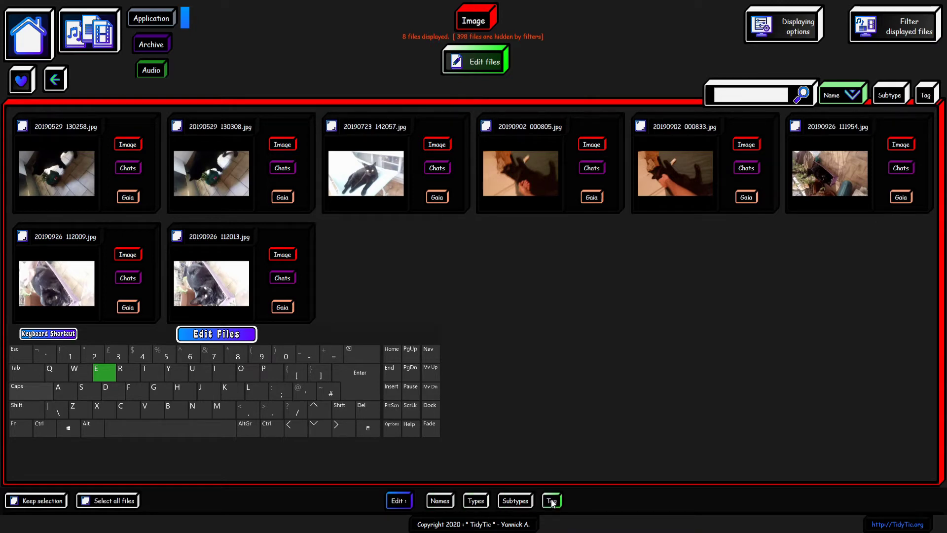
click(440, 500)
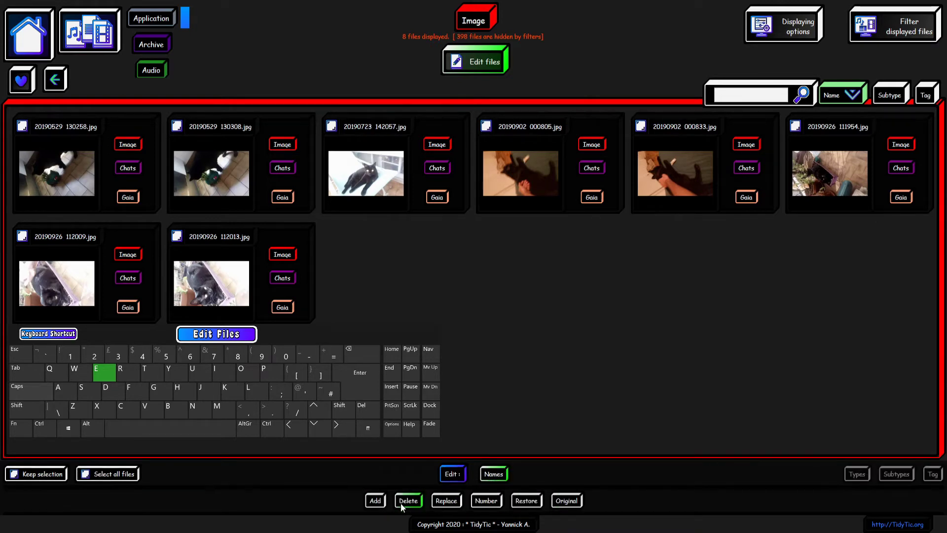
click(384, 499)
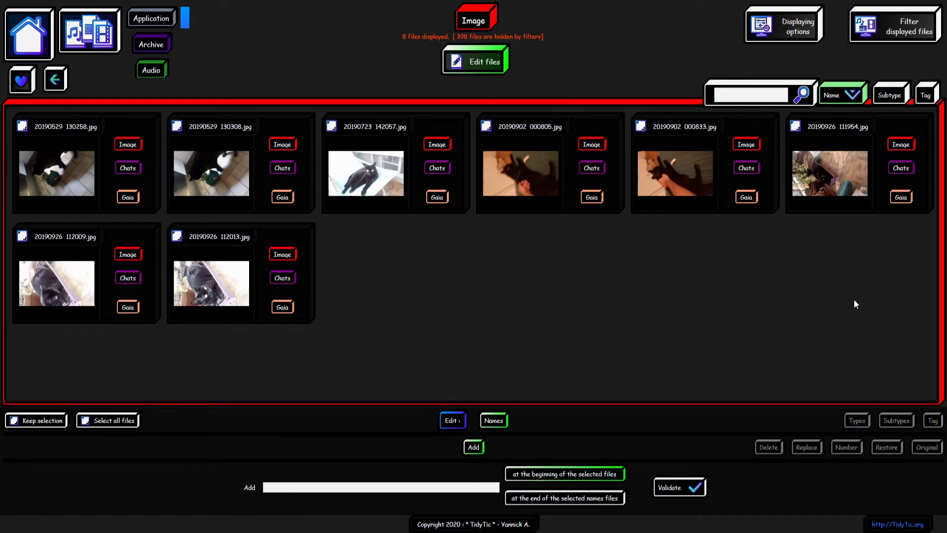
drag(855, 301, 78, 135)
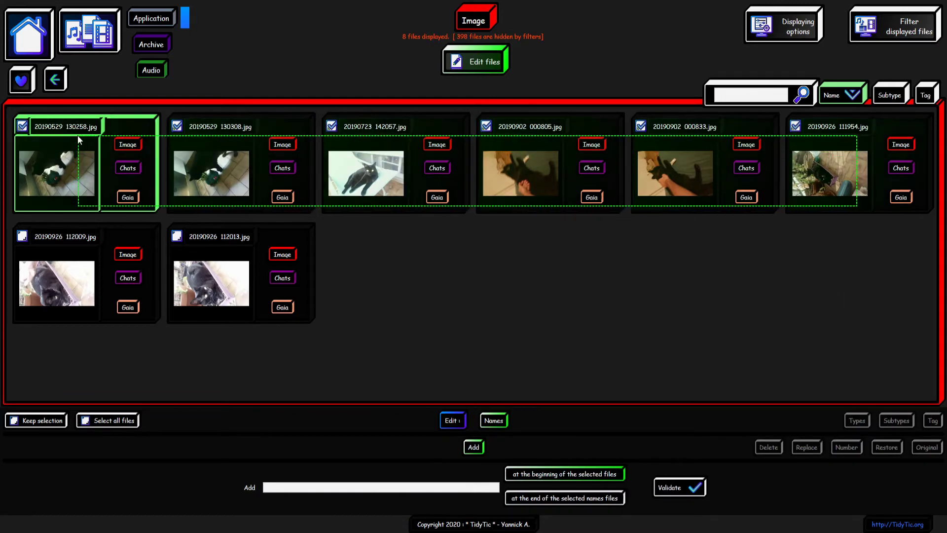
drag(233, 317, 97, 257)
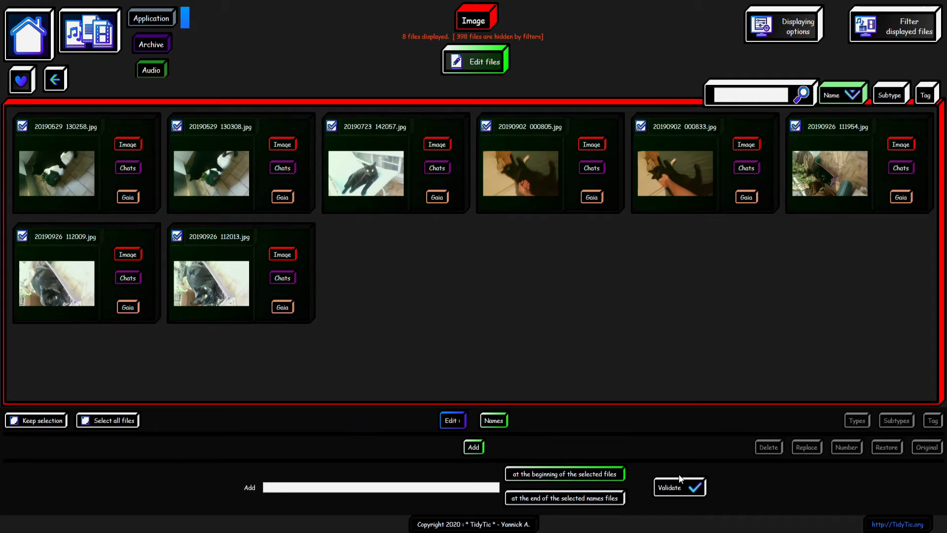
Step: Examine the bulk editing options for replacing types, adding or removing subtypes, and adding tags, without validating any change
click(861, 420)
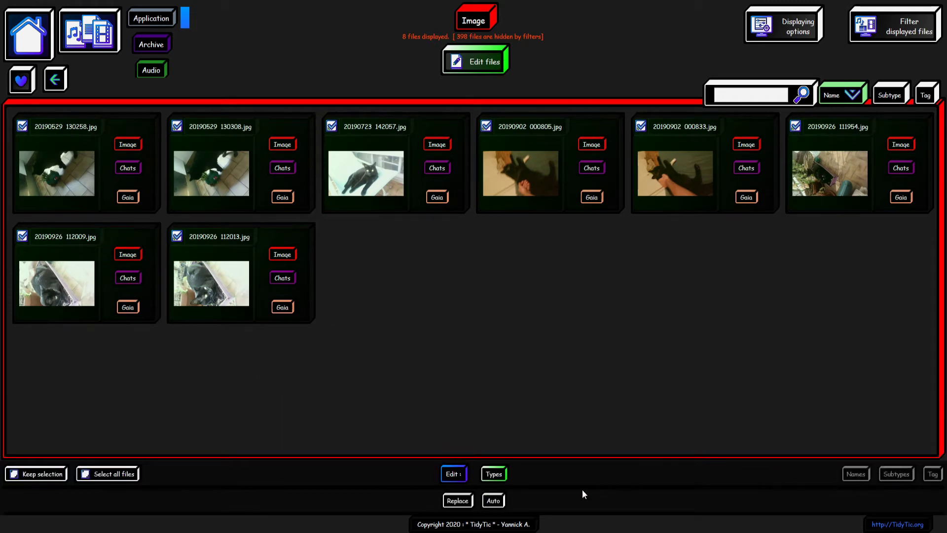
click(469, 503)
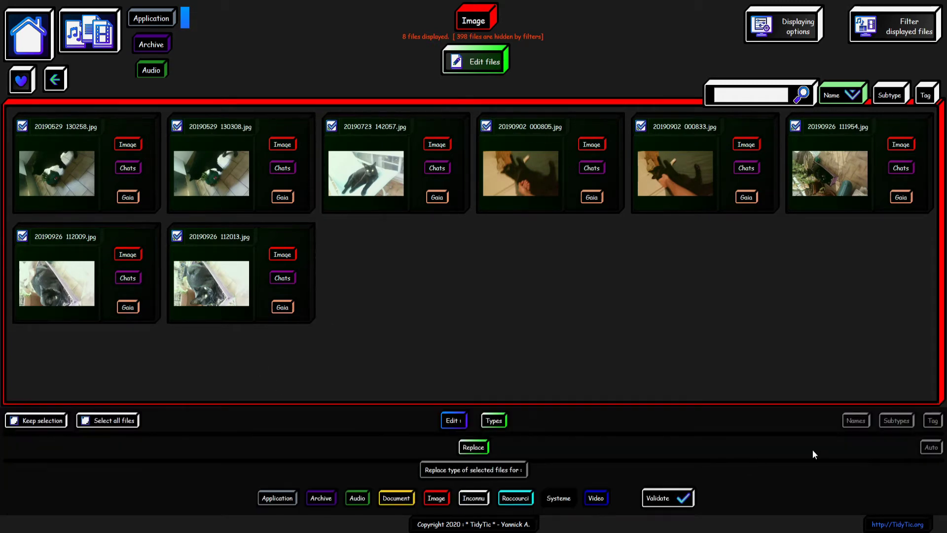
click(902, 424)
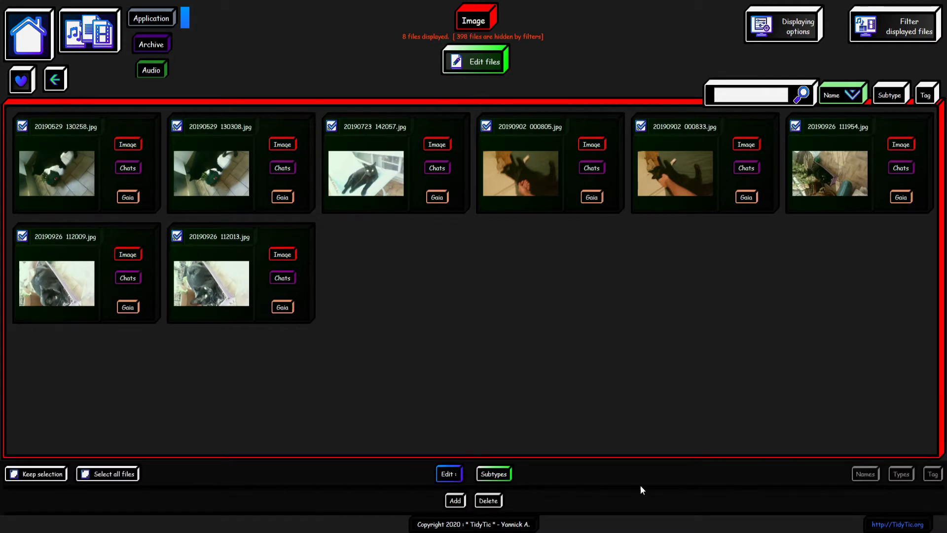
click(463, 502)
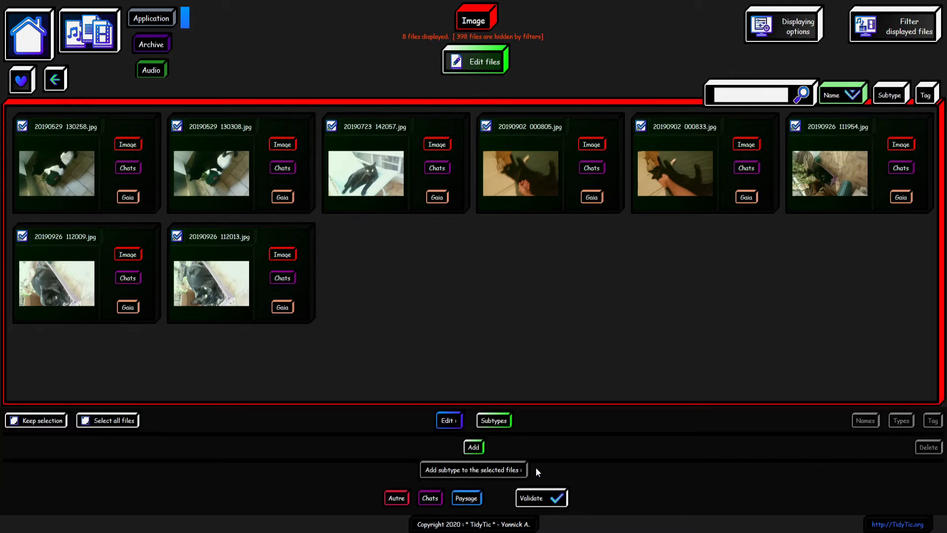
click(916, 447)
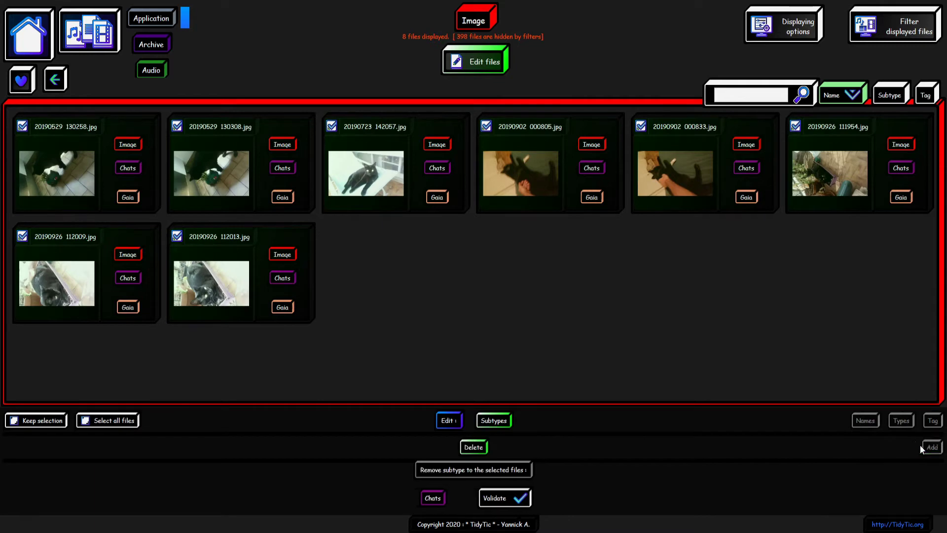
click(932, 421)
click(455, 501)
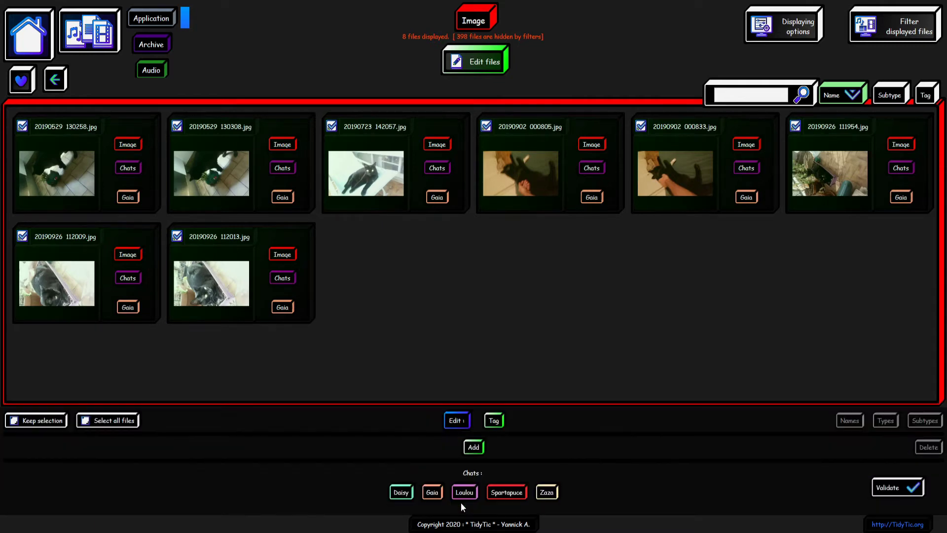
Step: Add the text "- Gaia" at the end of the names of all displayed Gaia images
click(928, 448)
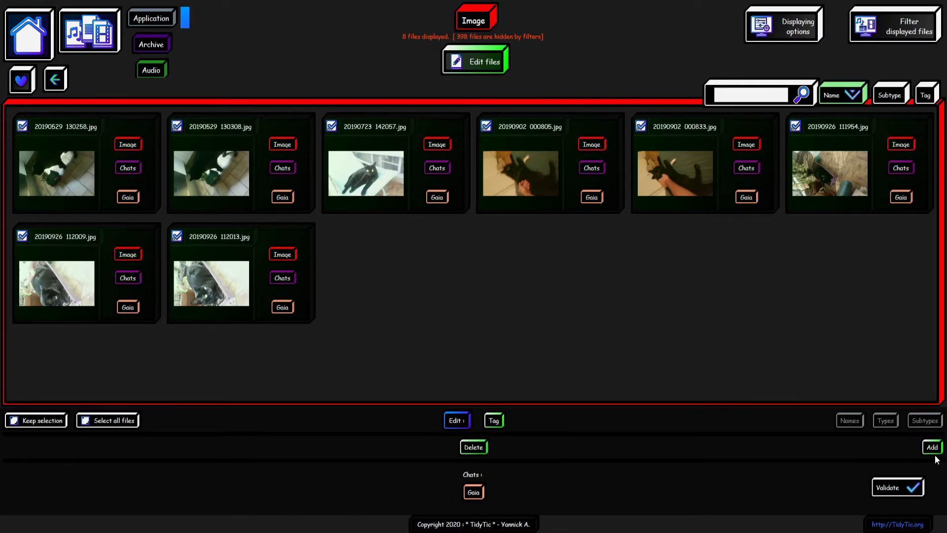
click(848, 421)
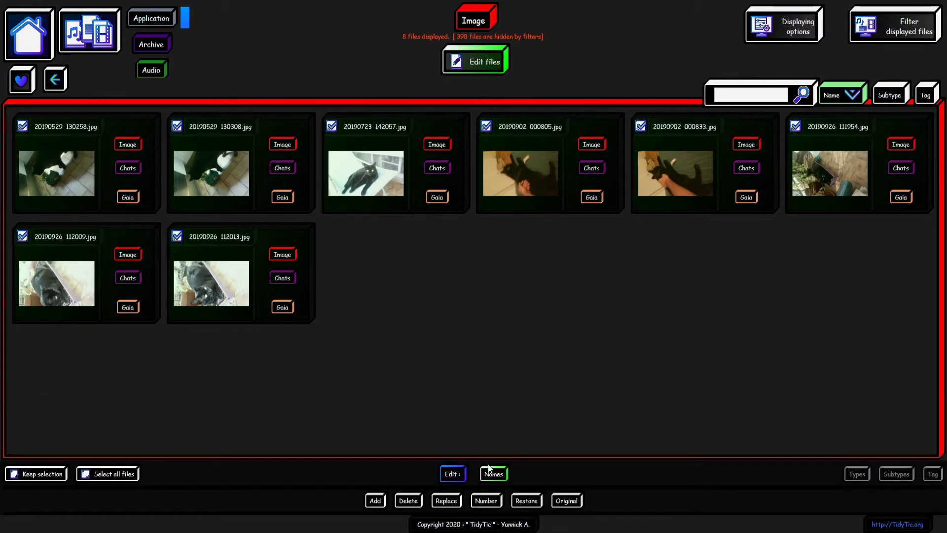
click(131, 475)
click(375, 500)
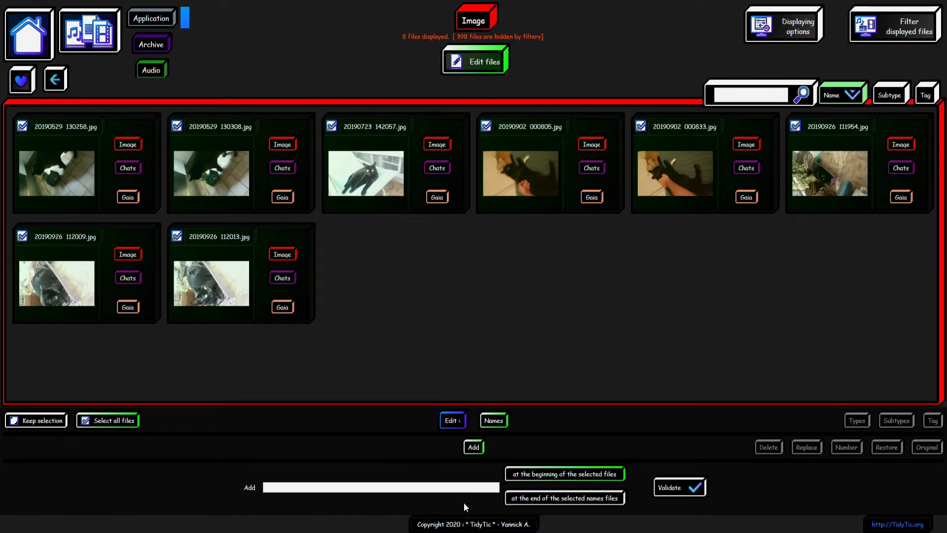
click(531, 498)
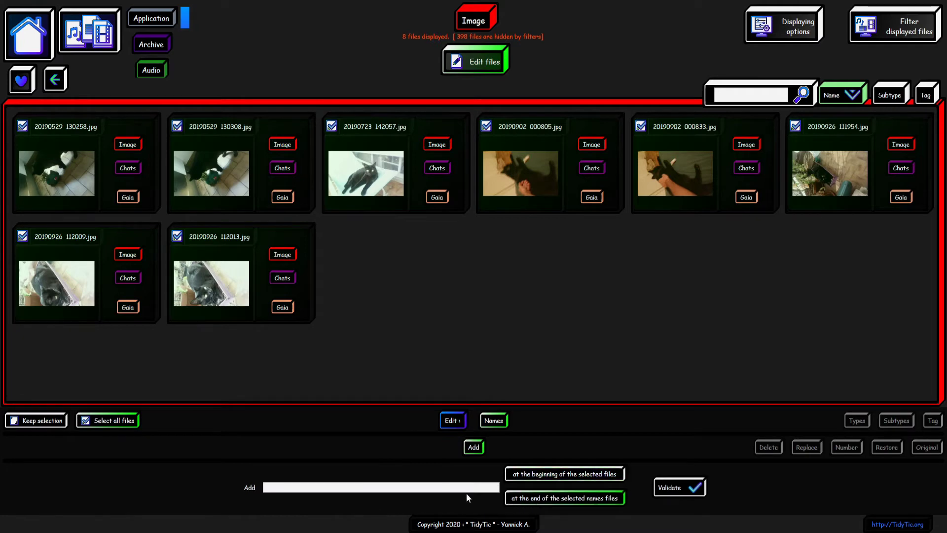
click(444, 489)
text(- Gaia)
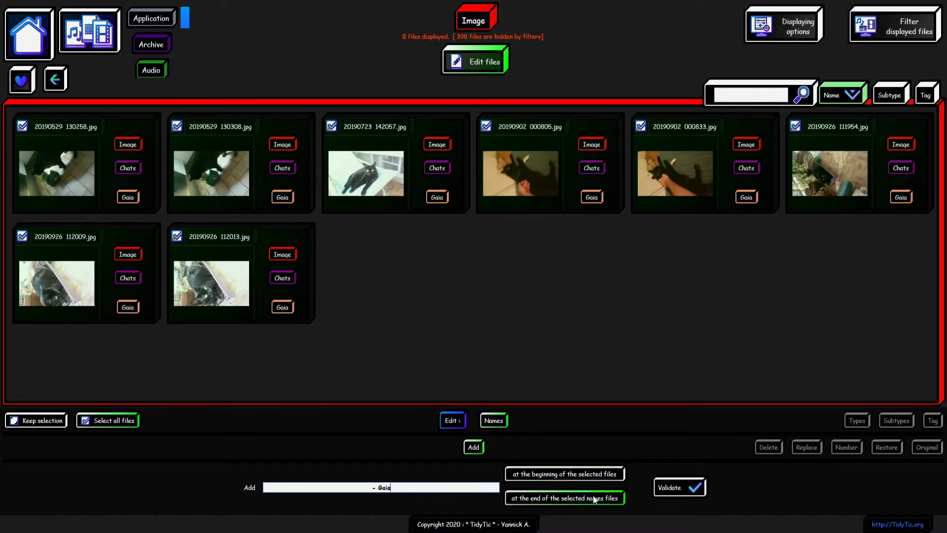
click(676, 492)
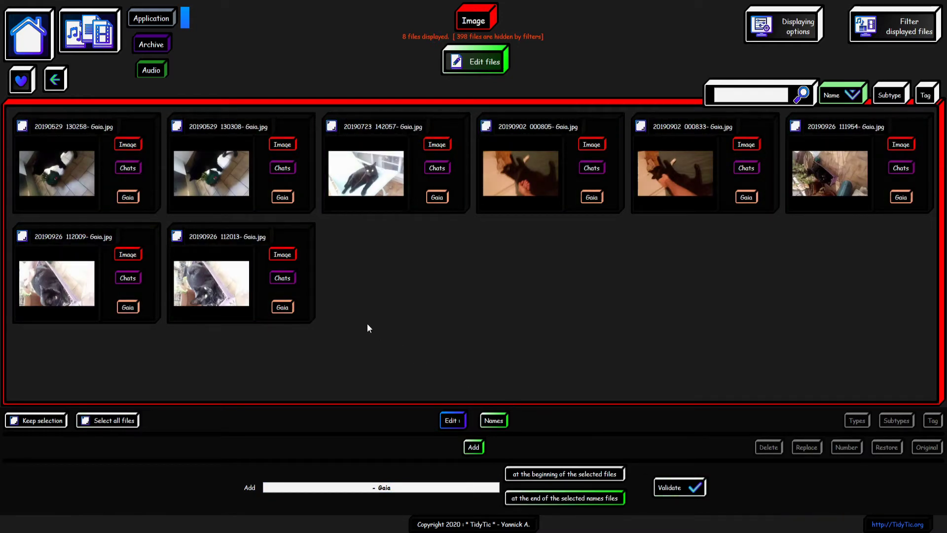
double_click(272, 275)
click(385, 151)
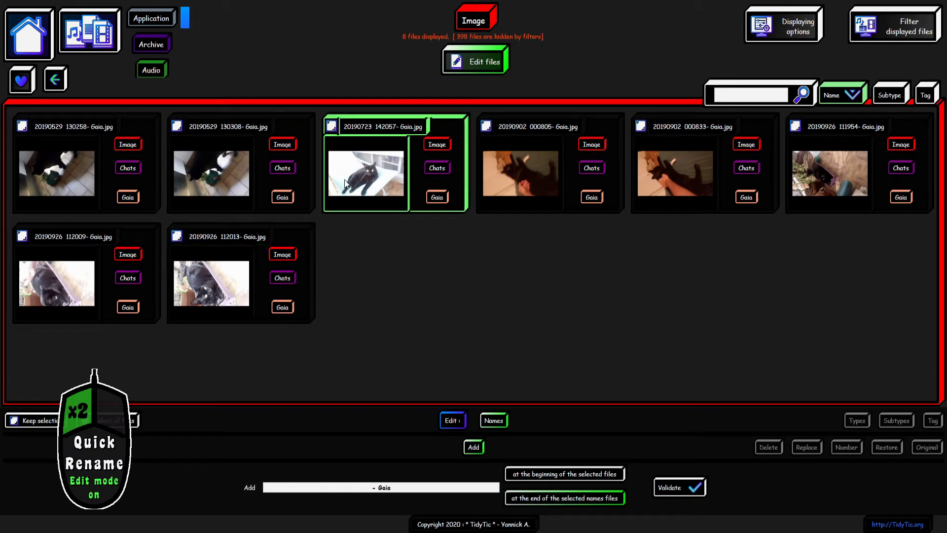
click(384, 151)
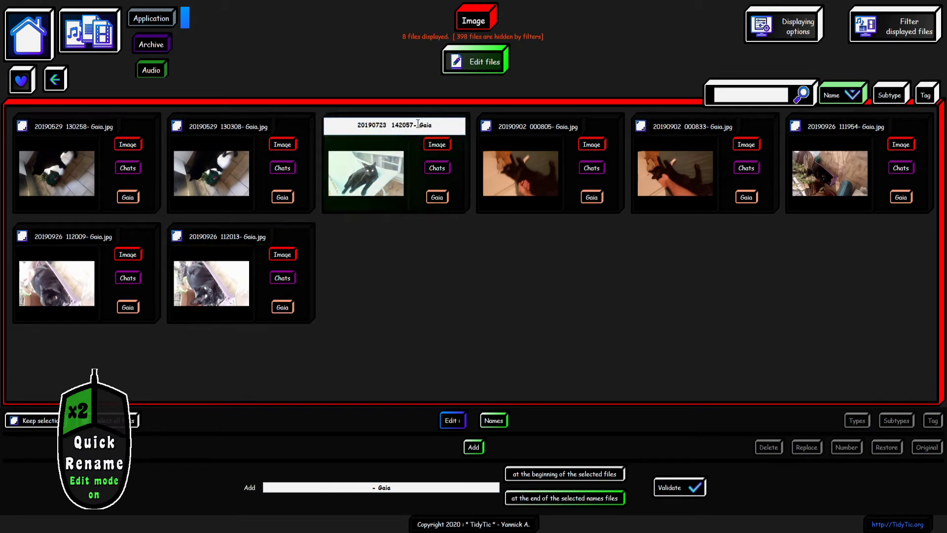
drag(418, 125, 298, 115)
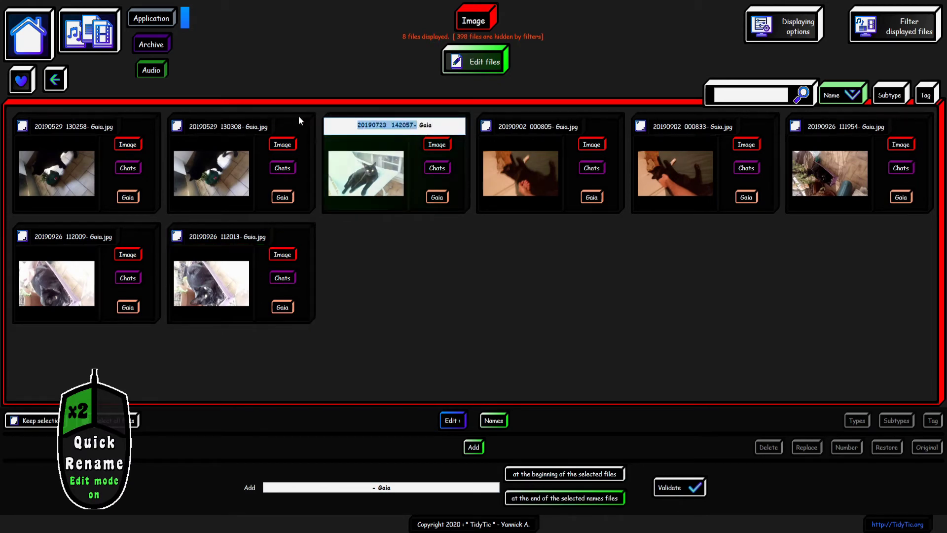
text(Chill)
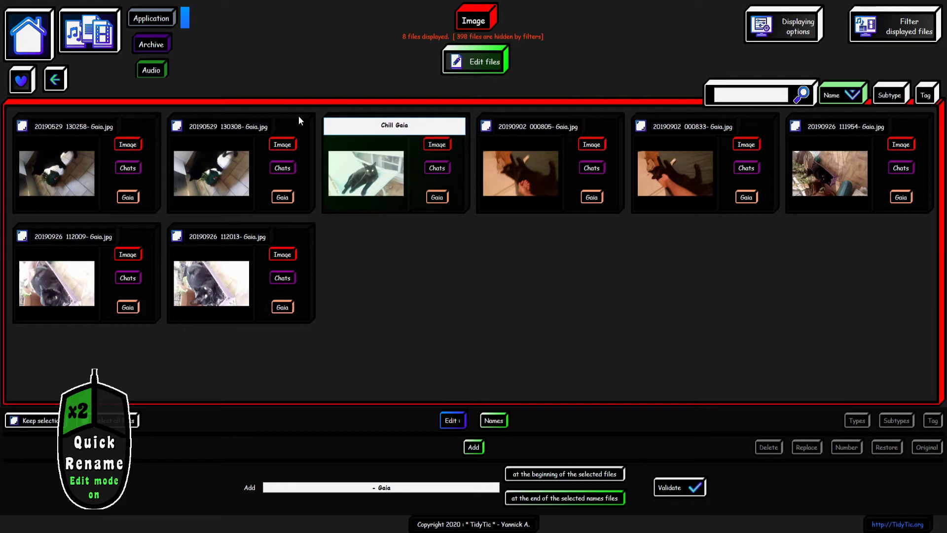
key(Return)
Step: Stop editing the files and view the detailed information about Chill Gaia.jpg
click(465, 64)
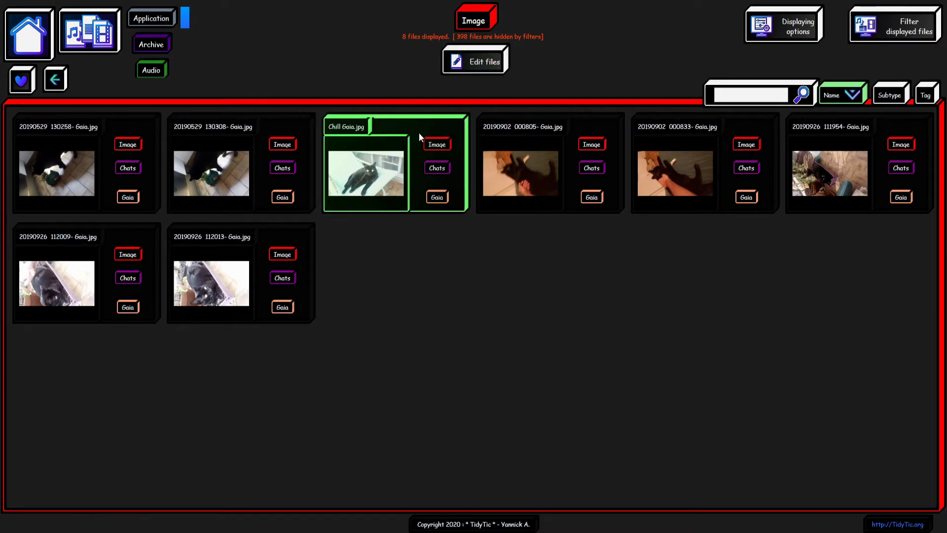
click(411, 149)
scroll(443, 181, down, 1)
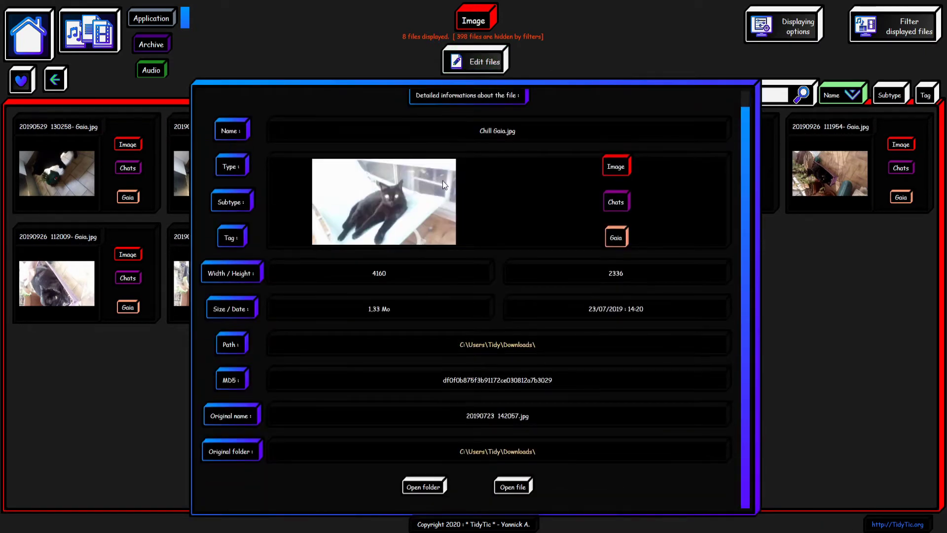
click(800, 219)
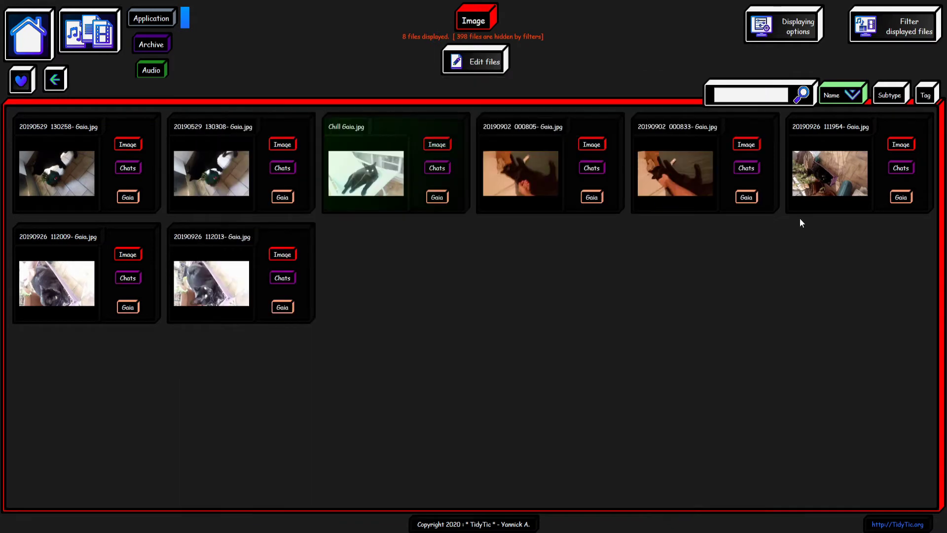
Step: Start editing the Audio files and go through the music options for adding artists, adding or removing albums, and adding genres
click(160, 72)
click(474, 63)
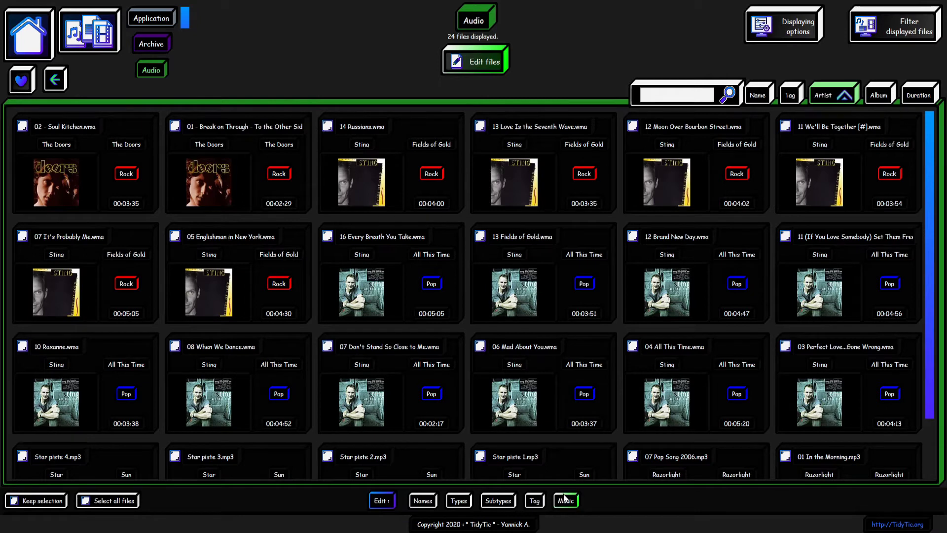
click(565, 499)
click(309, 500)
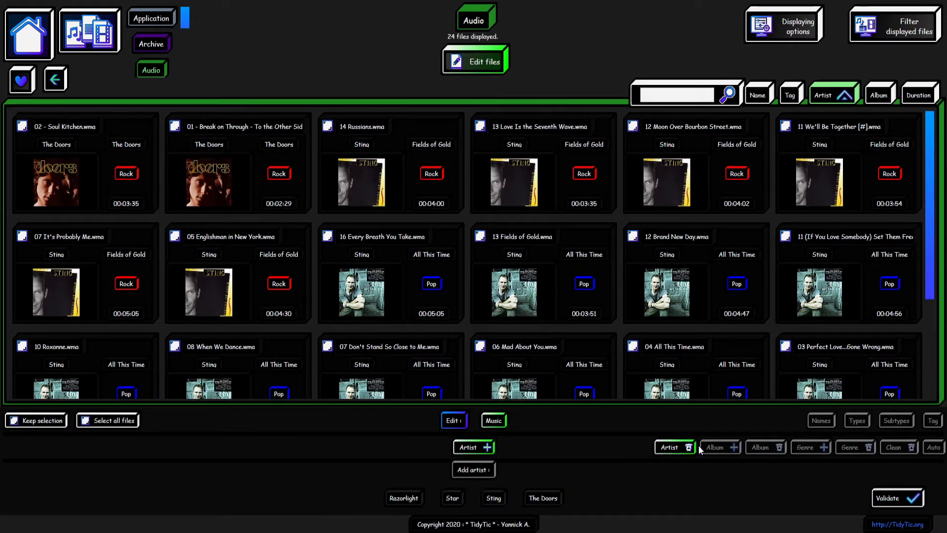
click(724, 450)
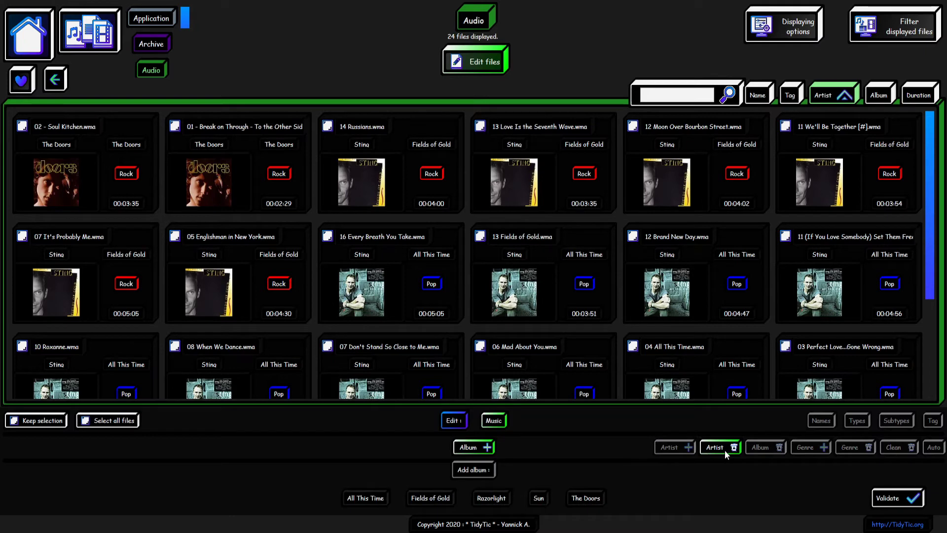
click(761, 448)
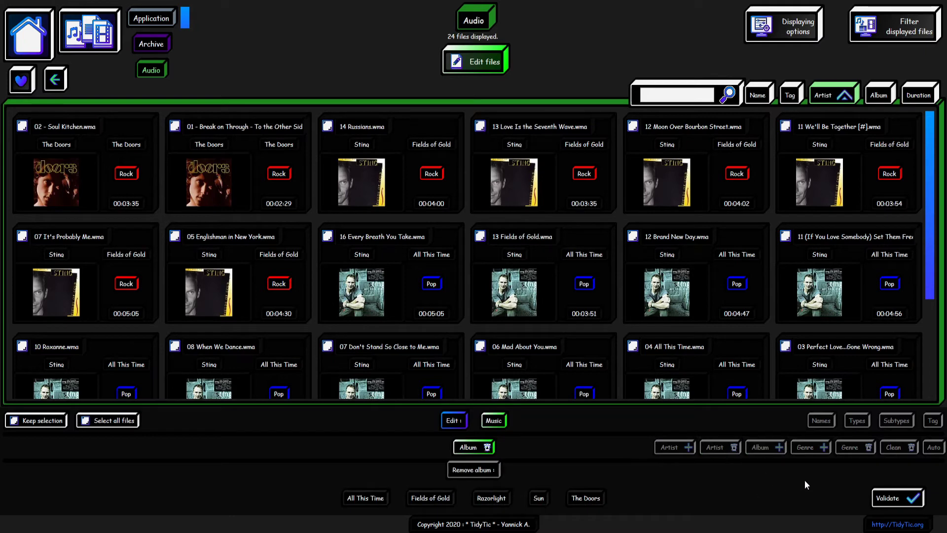
click(812, 445)
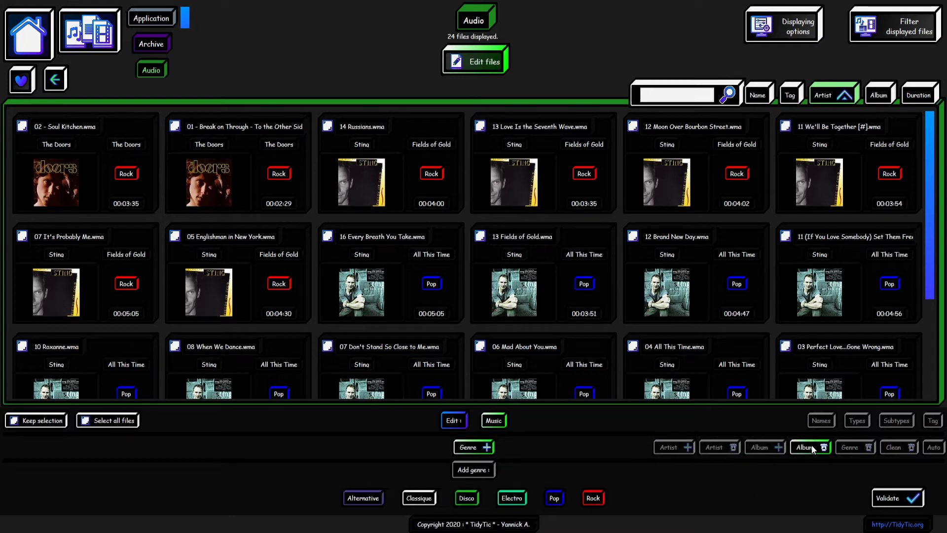
Step: Remove the "02 - " prefix from the name of The Doors song Soul Kitchen
click(72, 124)
click(72, 125)
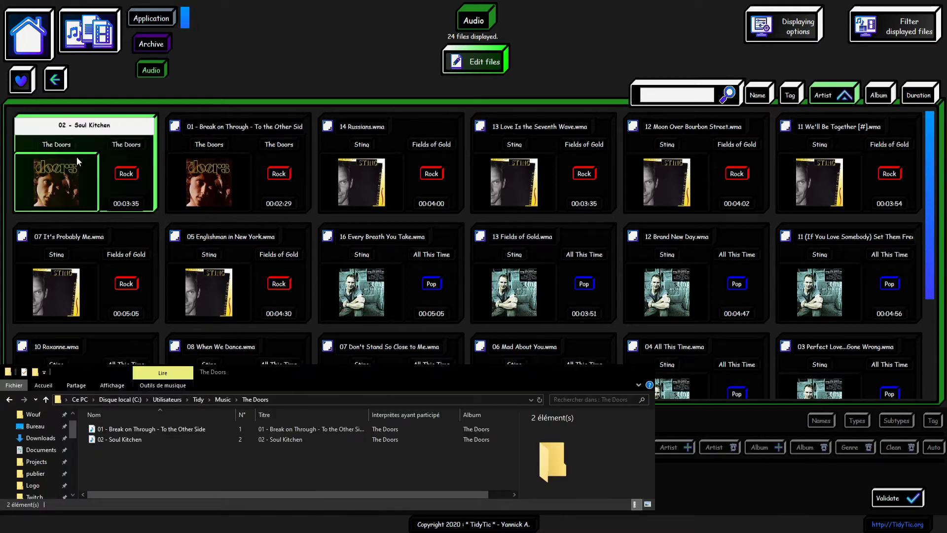
key(BackSpace)
key(BackSpace)
key(BackSpace)
key(BackSpace)
key(BackSpace)
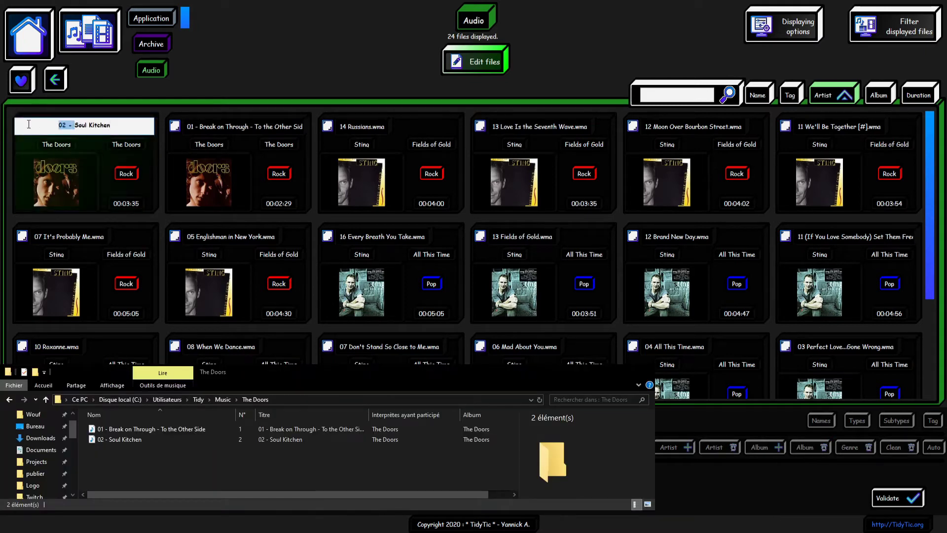
click(28, 127)
Step: Remove the "01 - " prefix from the name of The Doors song Break on Through - To the Other Side
click(185, 125)
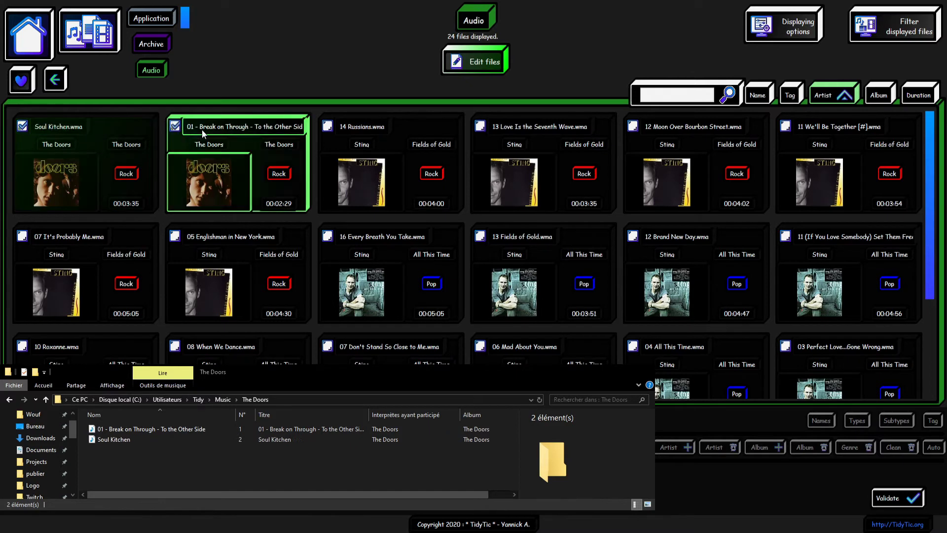
click(186, 126)
click(186, 125)
key(BackSpace)
key(BackSpace)
key(BackSpace)
key(BackSpace)
key(BackSpace)
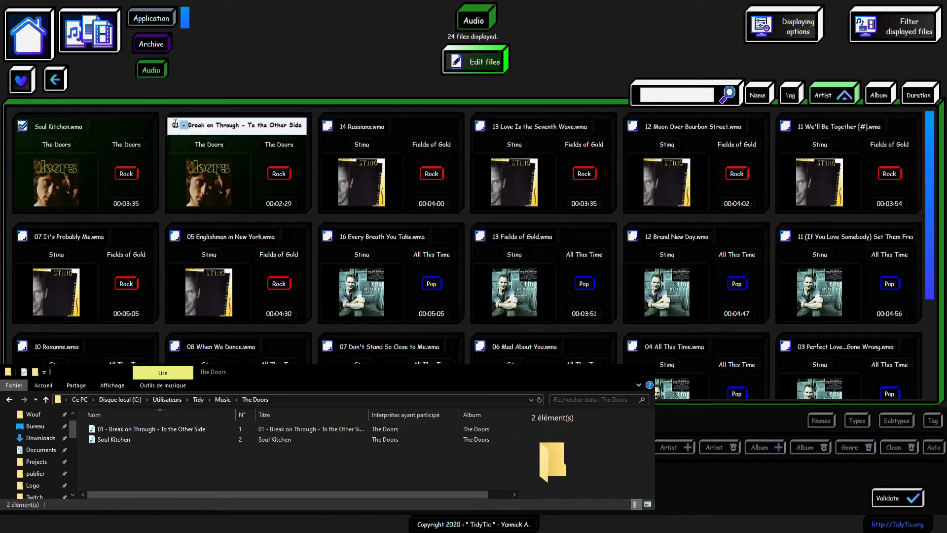
click(145, 124)
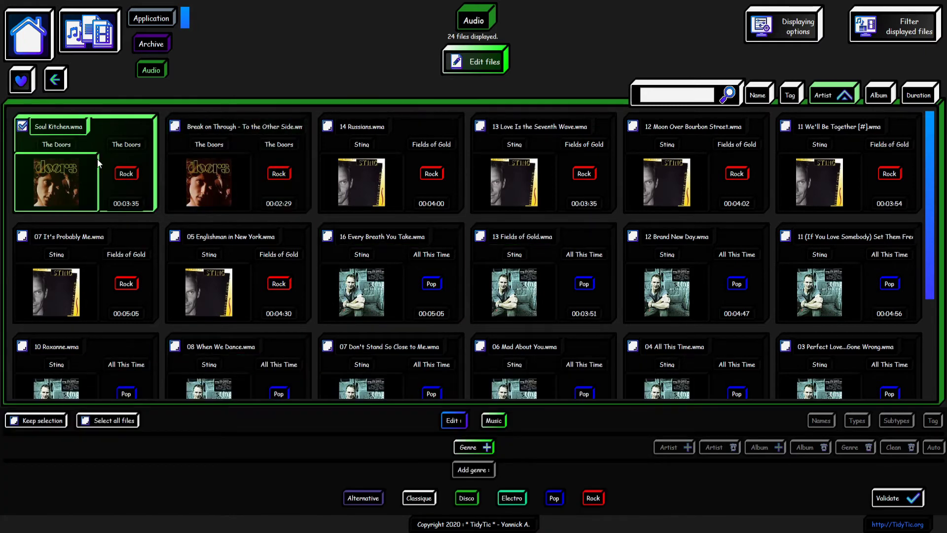
Step: Remove the Rock genre from the two Razorlight songs, 07 Pop Song 2006 and 01 In the Morning
scroll(475, 232, down, 3)
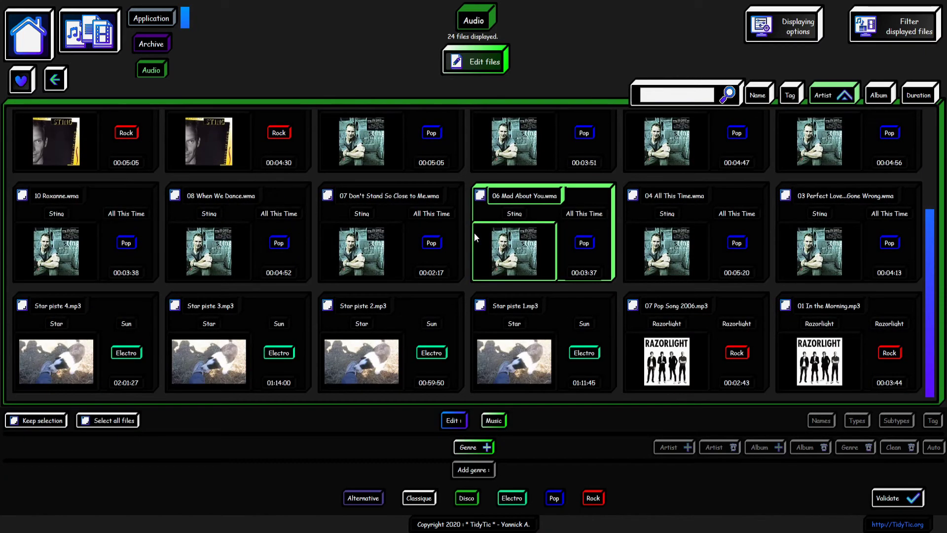
click(681, 356)
click(820, 351)
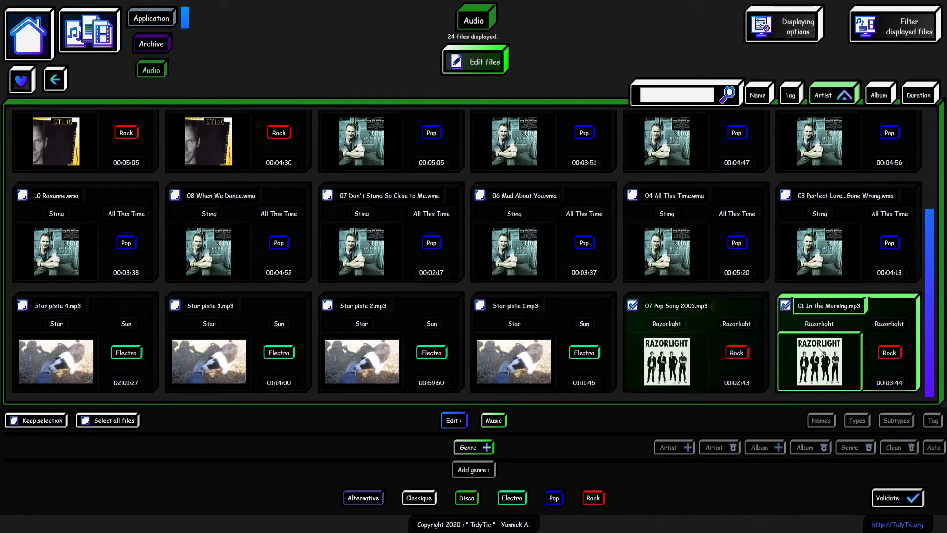
click(860, 446)
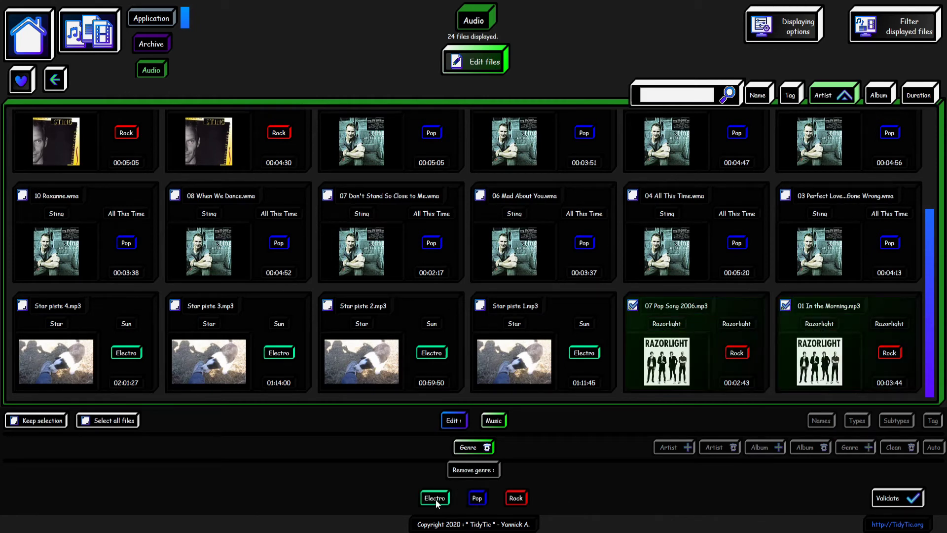
click(888, 494)
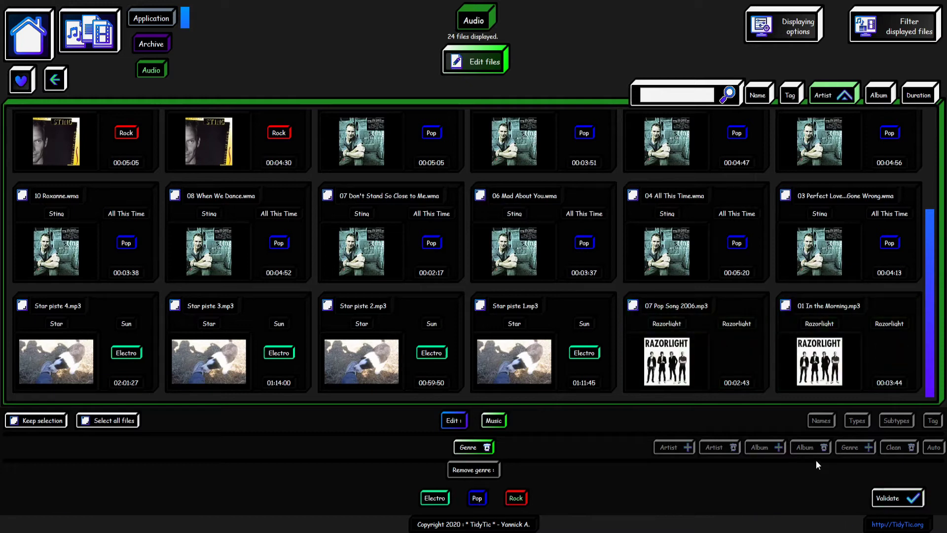
Step: Add the Alternative genre to both Razorlight songs
click(846, 450)
click(698, 347)
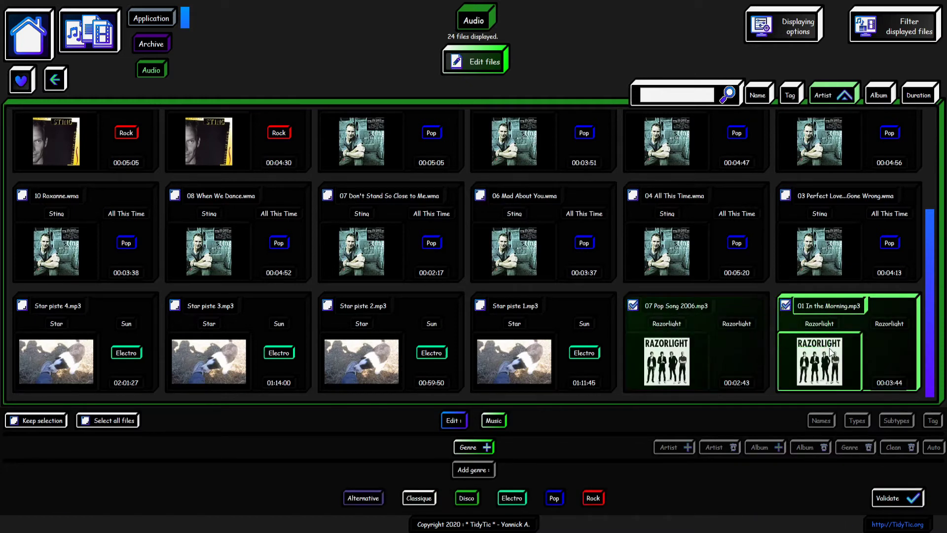
click(828, 348)
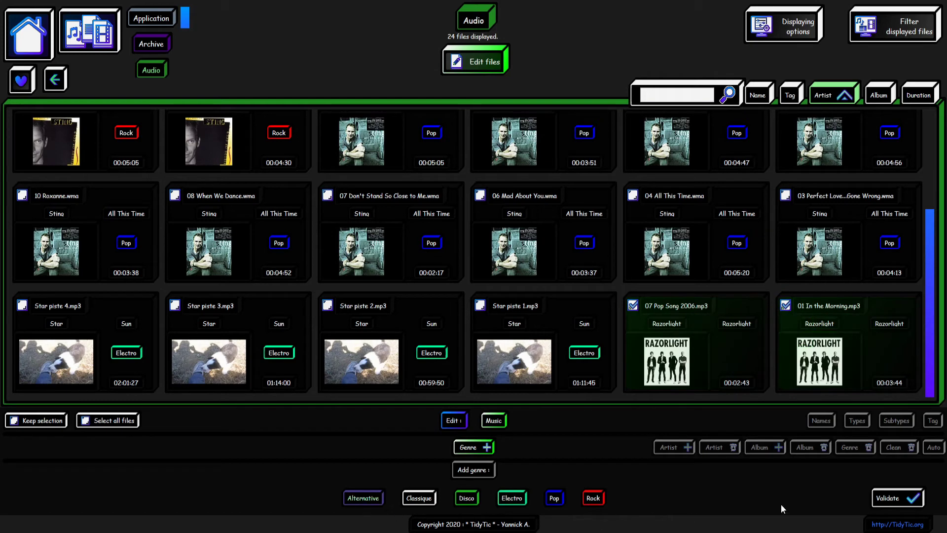
click(889, 492)
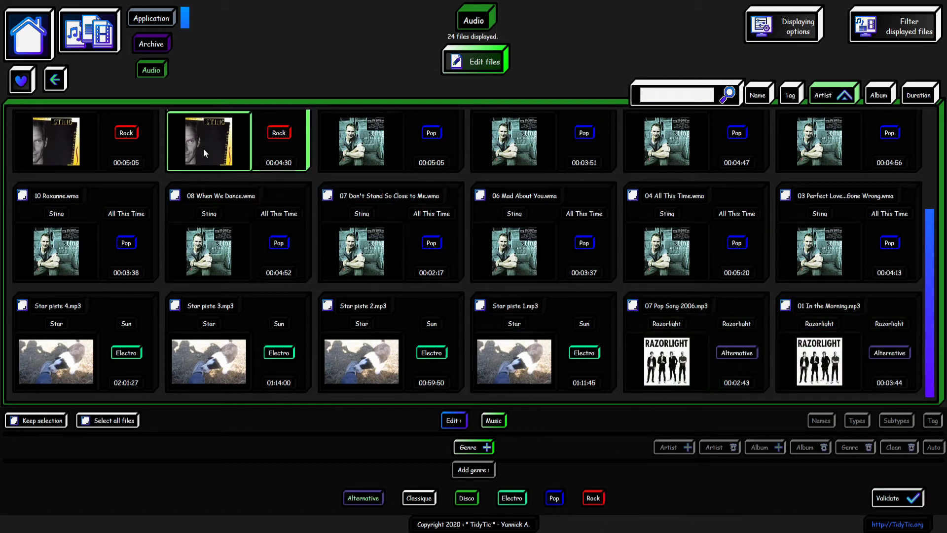
Step: Remove "(Bonus DVD)" from the Razorlight album's name in the musical library editor
click(44, 43)
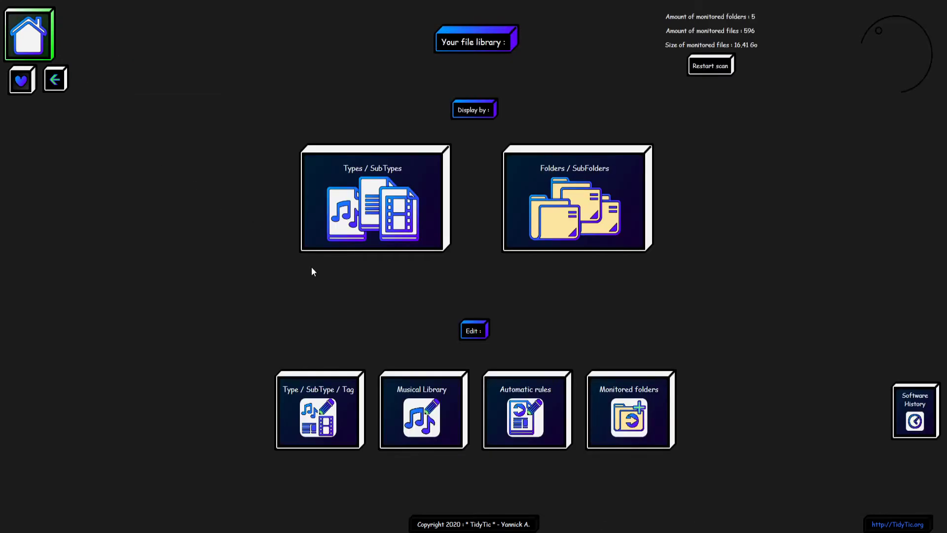
click(405, 378)
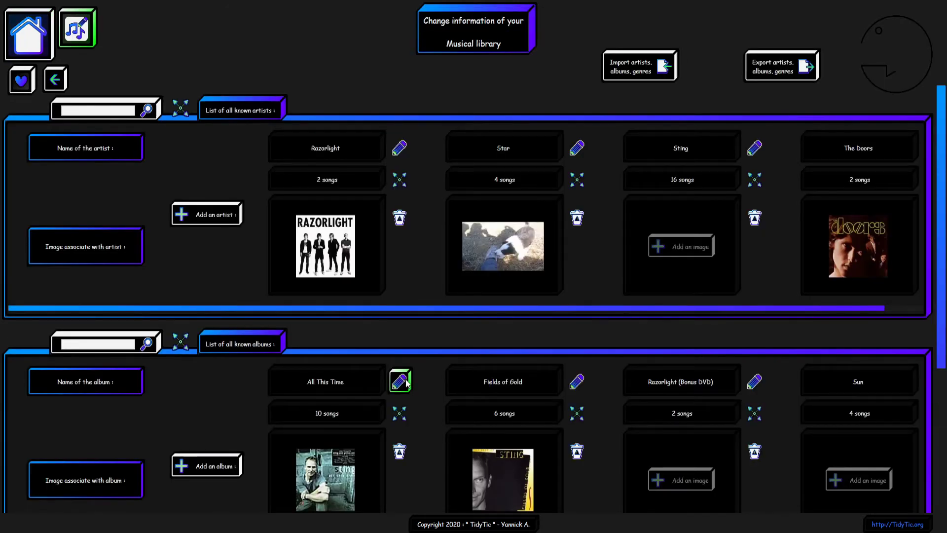
scroll(466, 374, down, 5)
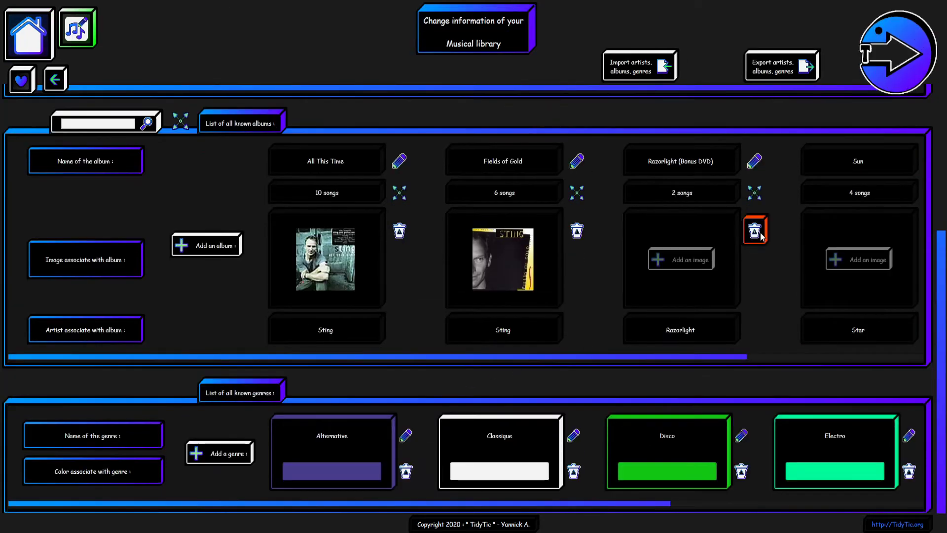
click(755, 162)
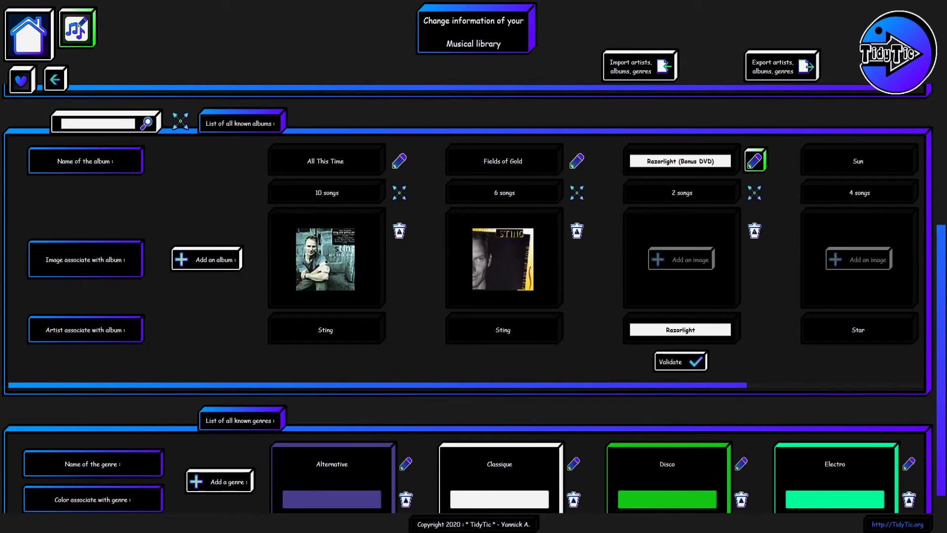
key(alt+Tab)
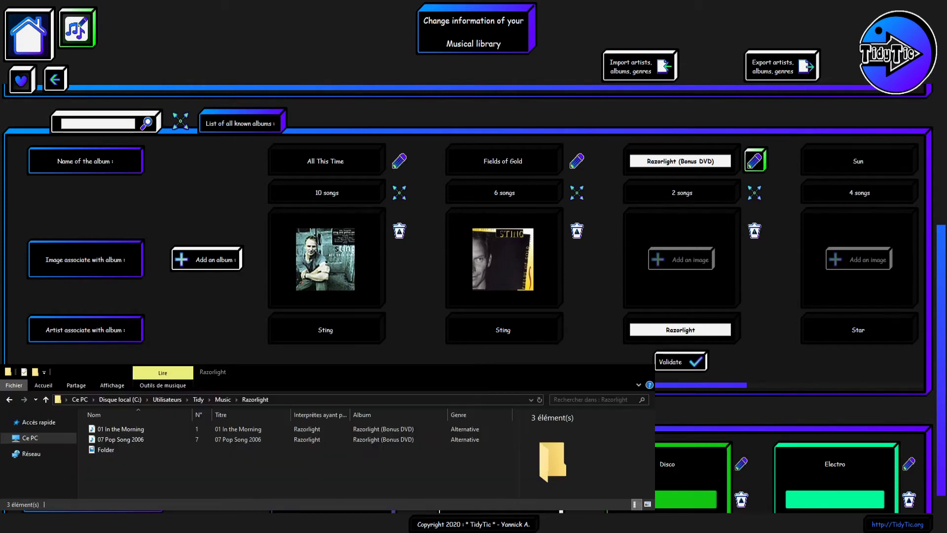
drag(716, 161, 677, 159)
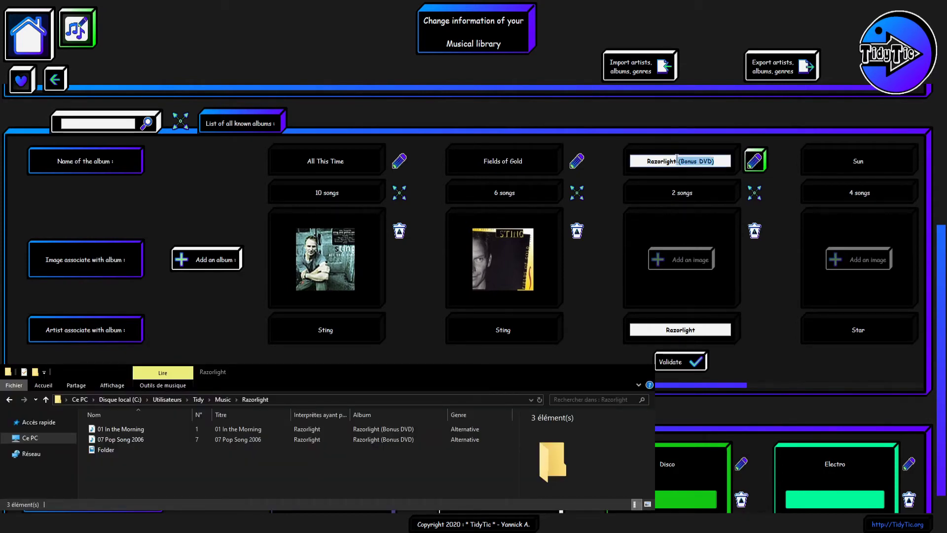
key(BackSpace)
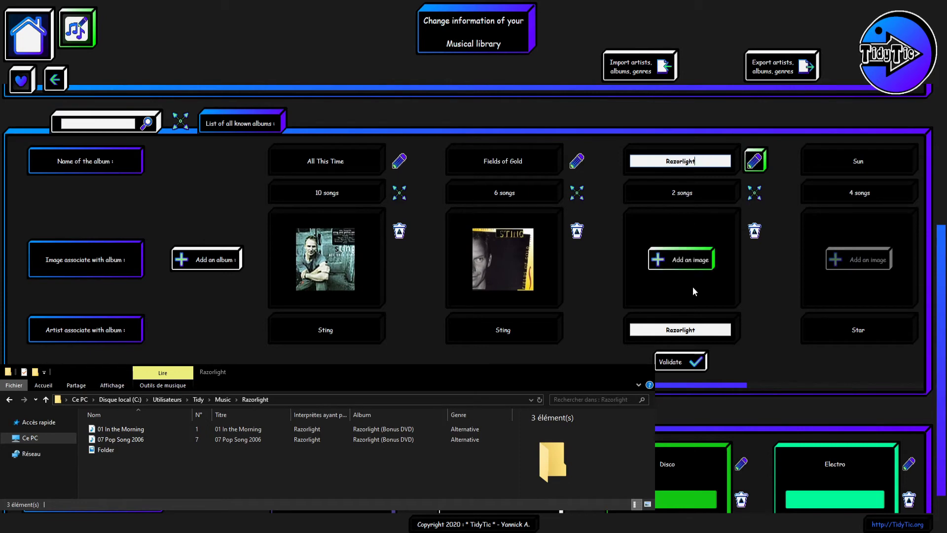
click(695, 361)
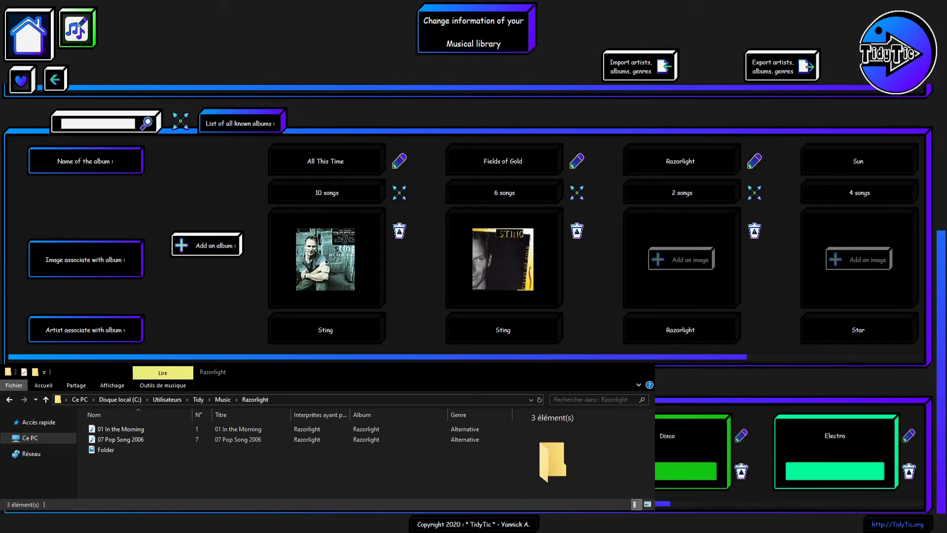
Step: Expand the list of all known artists and search it for Doors
scroll(456, 395, up, 5)
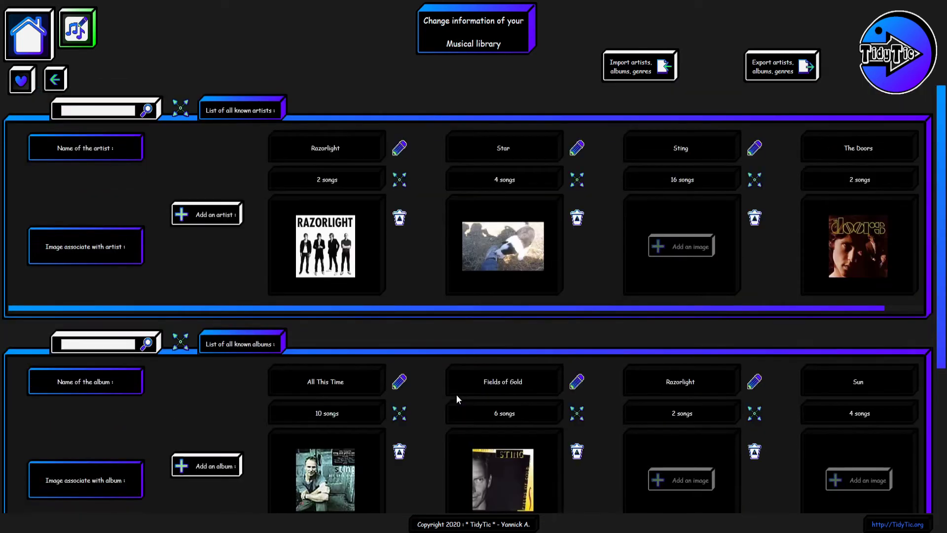
click(180, 107)
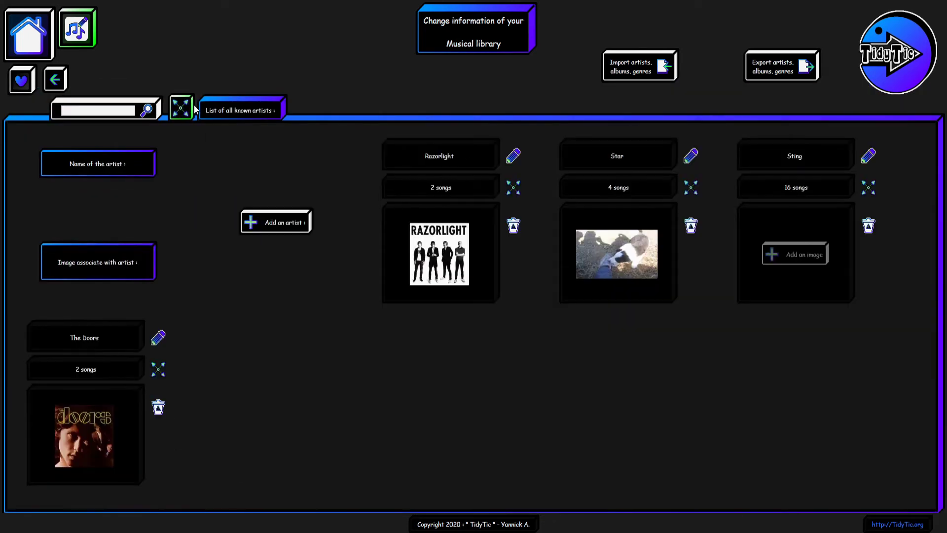
click(127, 108)
text(D)
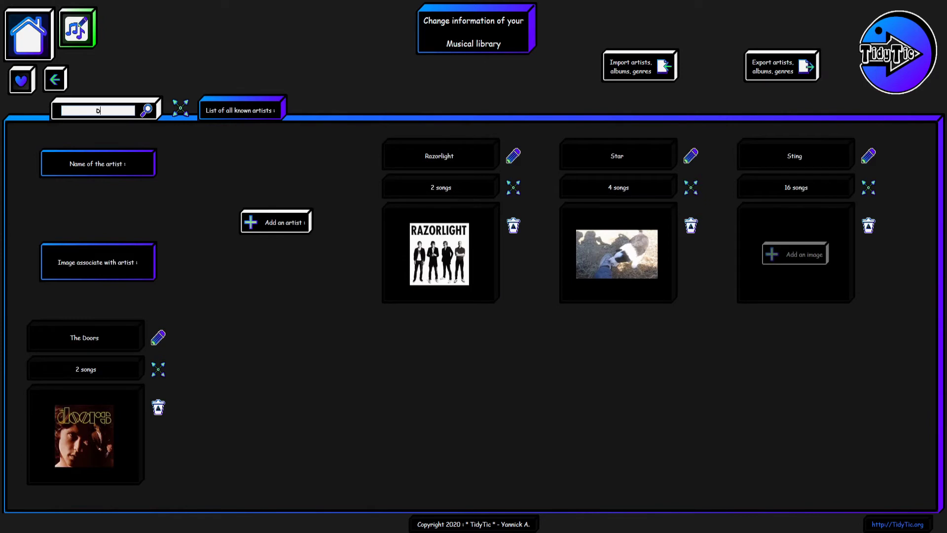
text(oors)
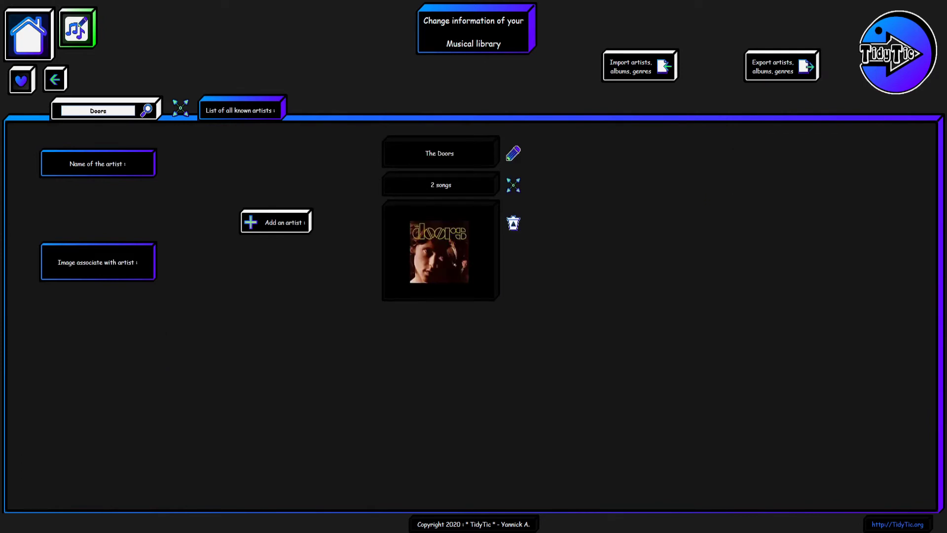
Step: Collapse the artist list and clear its search text
click(184, 110)
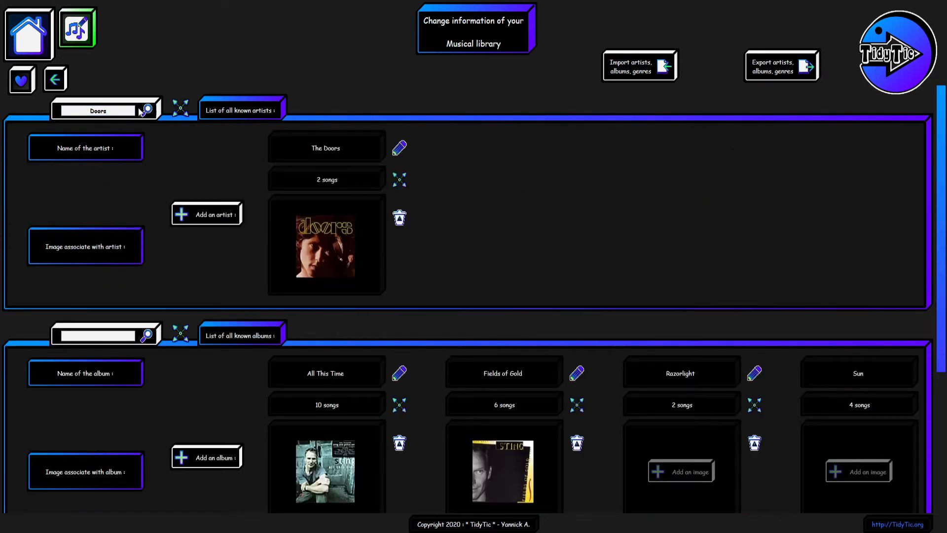
drag(120, 109, 68, 109)
key(BackSpace)
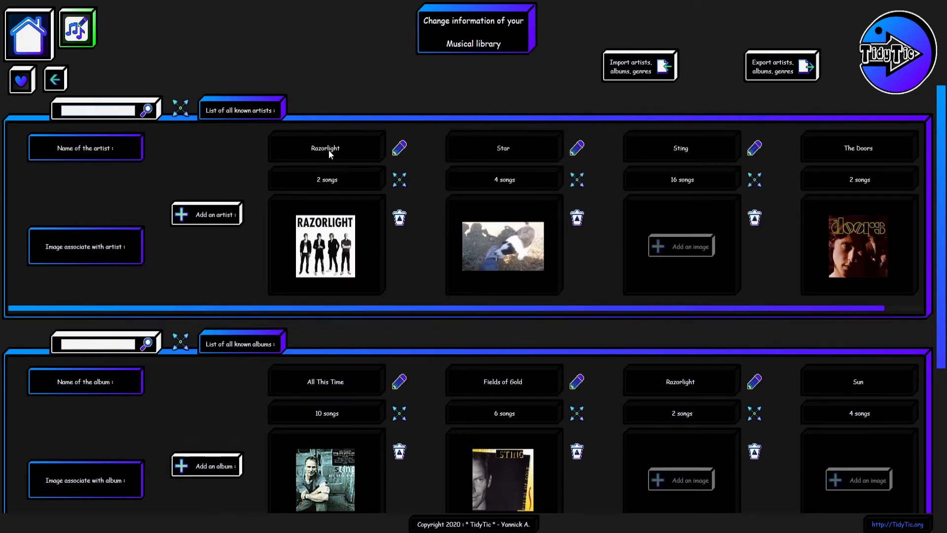
Step: Open the Electro genre for editing in the list of known genres and bring its full color palette into view
scroll(332, 153, down, 3)
scroll(333, 151, down, 1)
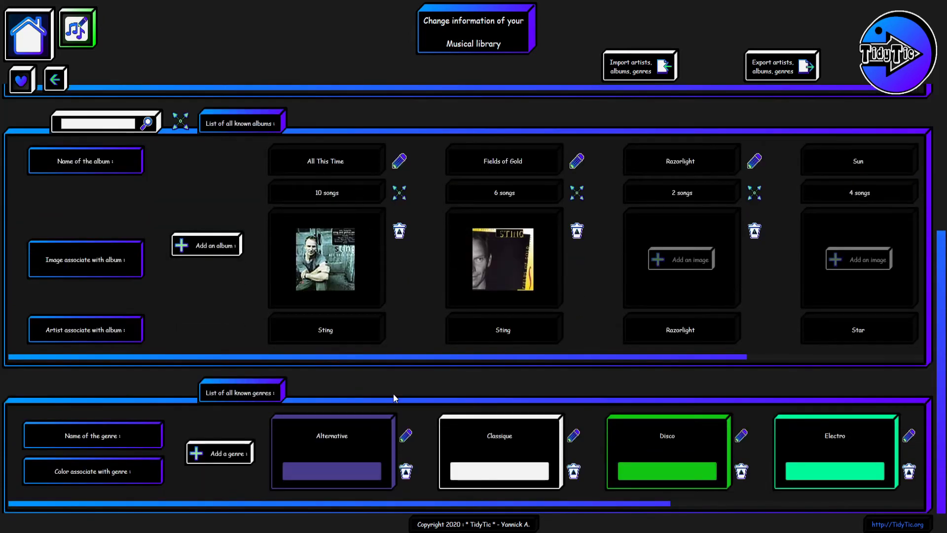
drag(398, 502, 634, 512)
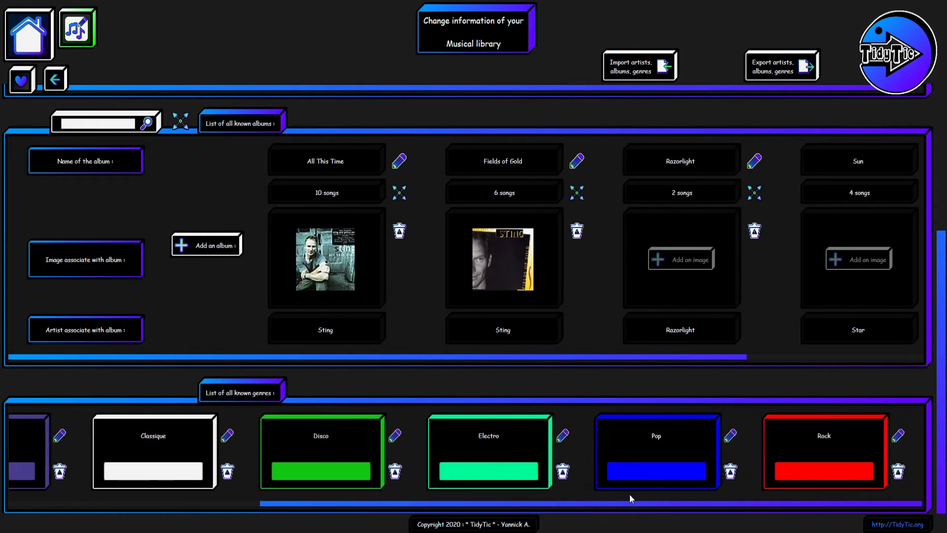
click(563, 434)
scroll(564, 437, down, 1)
click(531, 446)
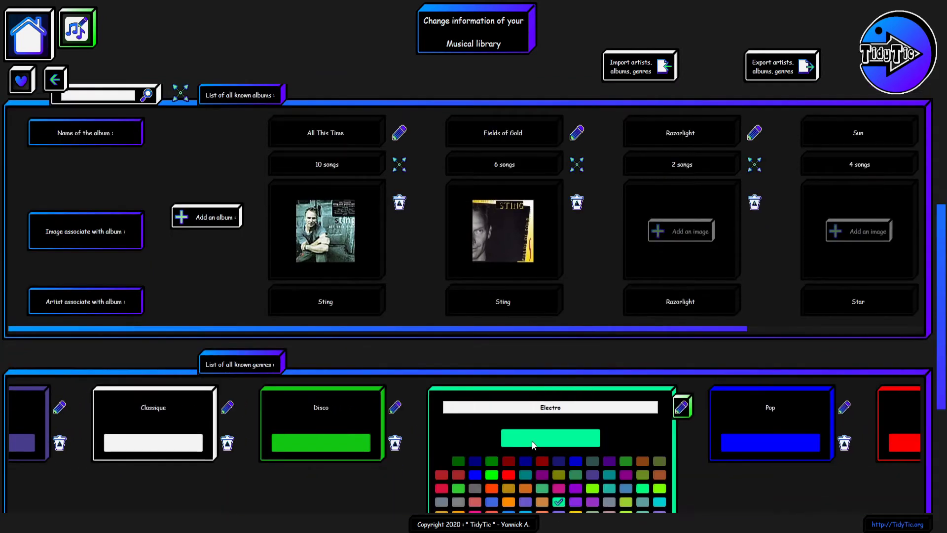
scroll(576, 409, down, 2)
scroll(576, 411, down, 2)
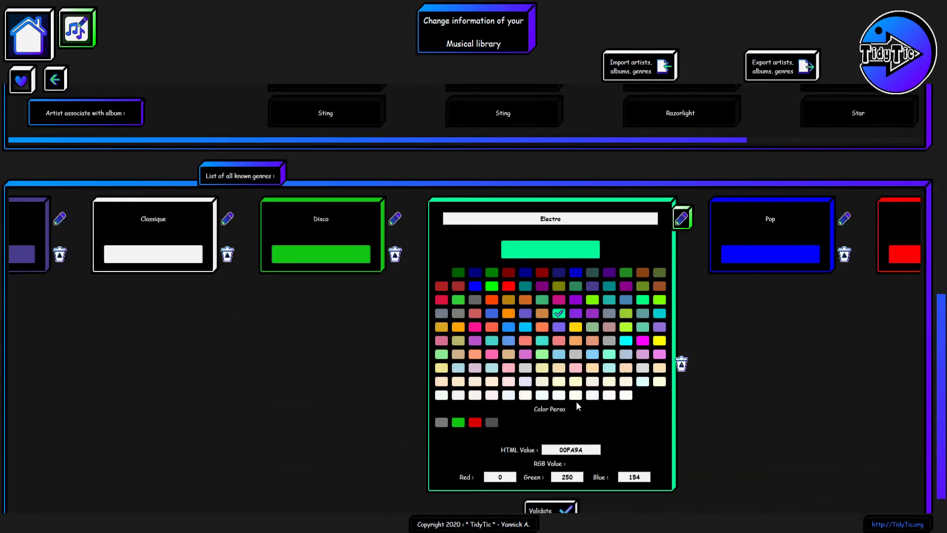
scroll(481, 276, down, 1)
Step: Try several preset palette colors for the Electro genre, including green 008000, midnight blue 191970 and dark red 8B0000
click(493, 273)
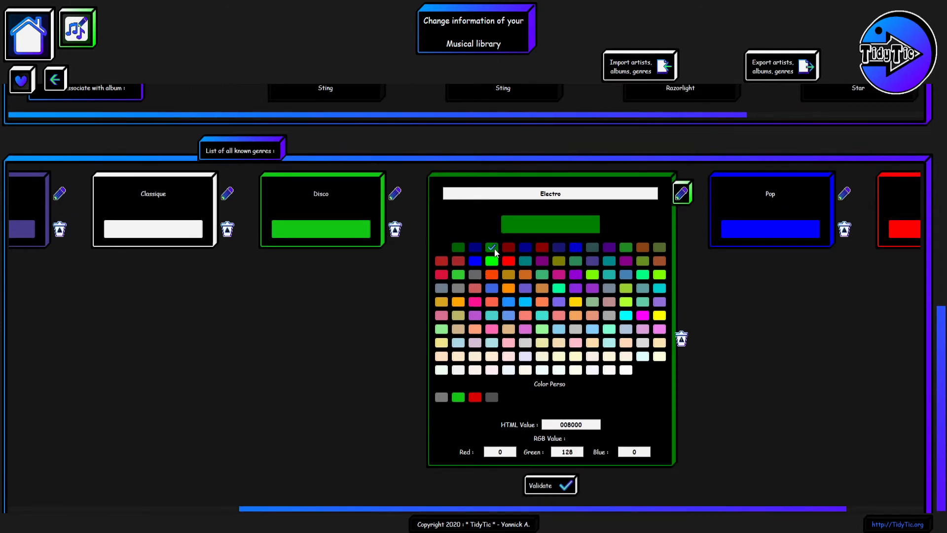
click(524, 251)
click(542, 250)
click(563, 251)
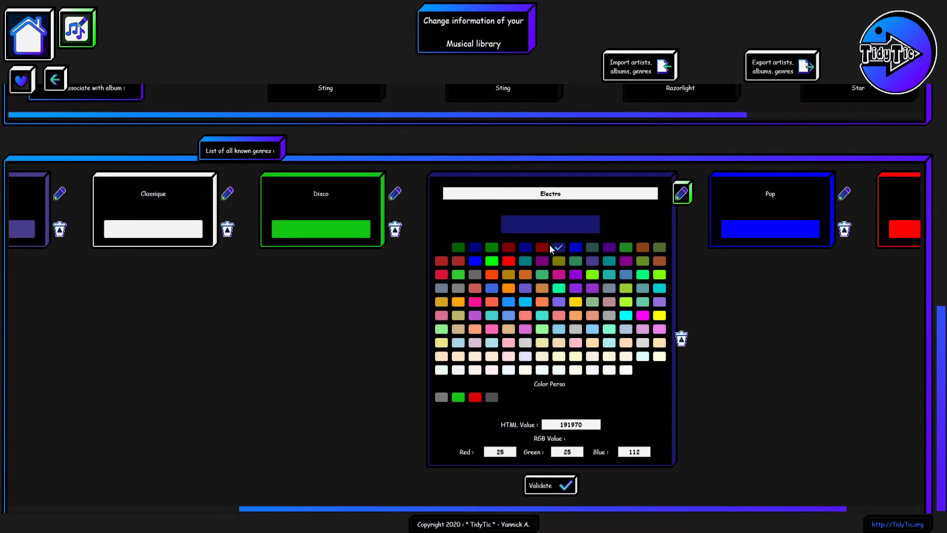
click(544, 249)
Step: Set the Electro genre's color to RGB 255, 120, 120 and add that color to the personal colors
double_click(511, 452)
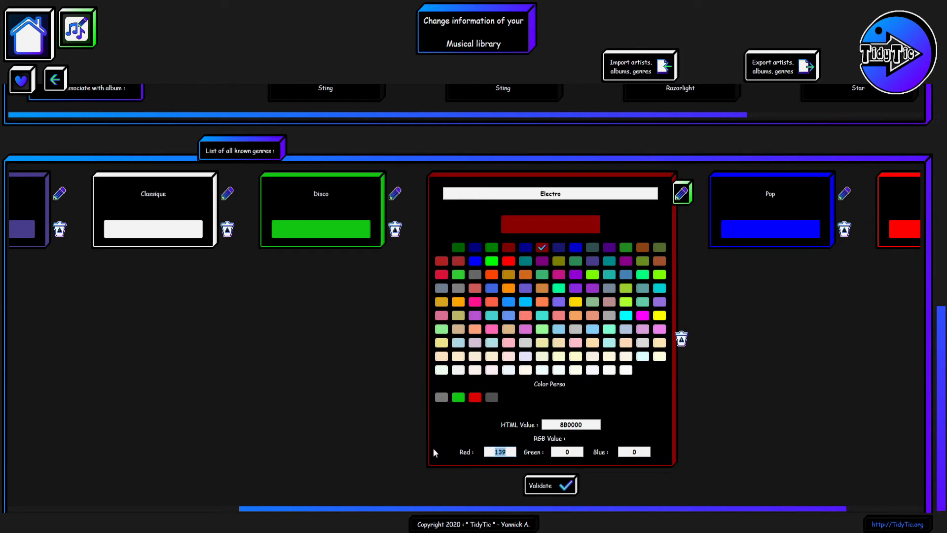
text(255)
key(Tab)
text(120)
key(Tab)
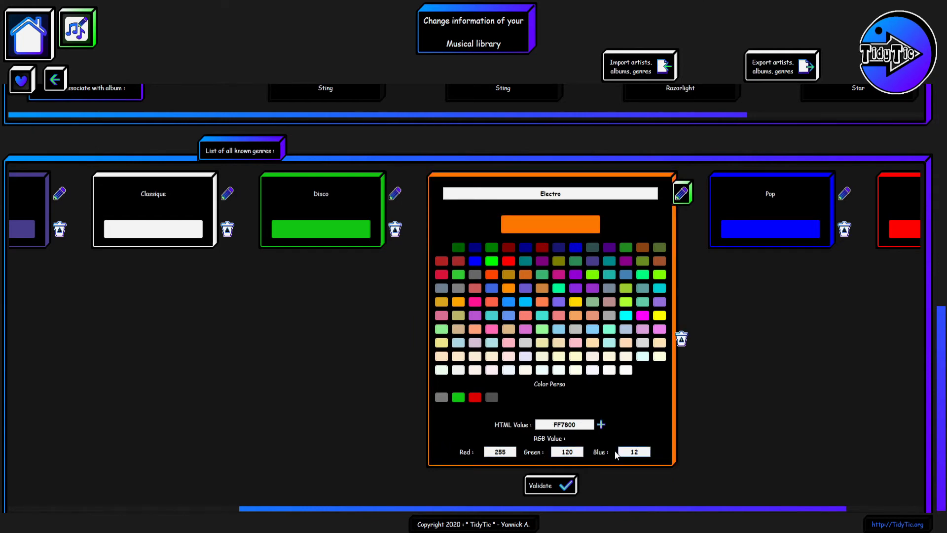
text(120)
click(581, 452)
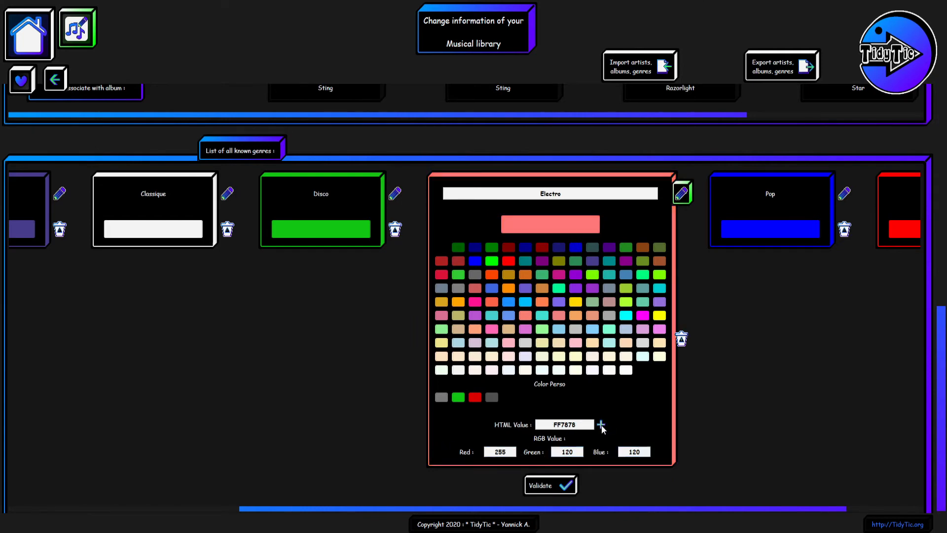
click(601, 424)
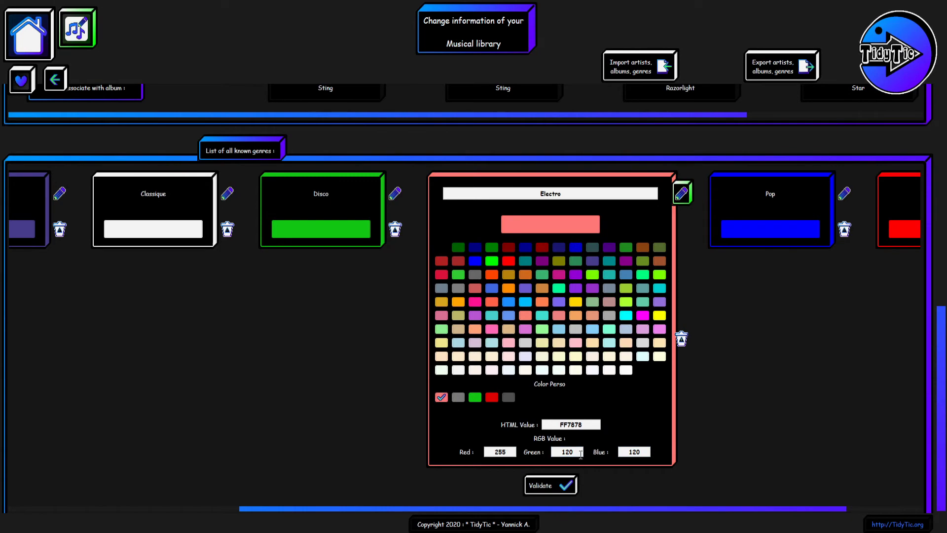
click(542, 485)
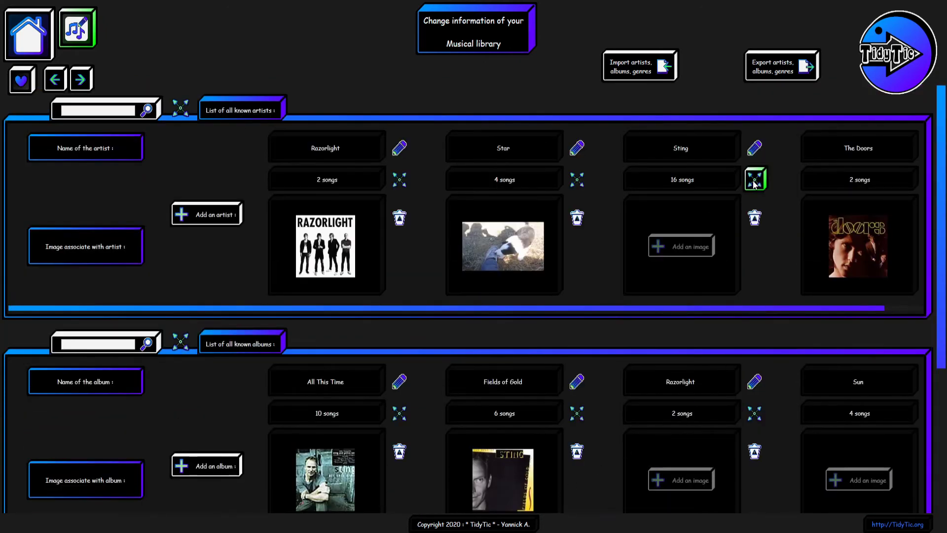
Step: Examine the detailed information about the artist Sting, including genres, albums and the song list
click(753, 184)
scroll(616, 249, down, 2)
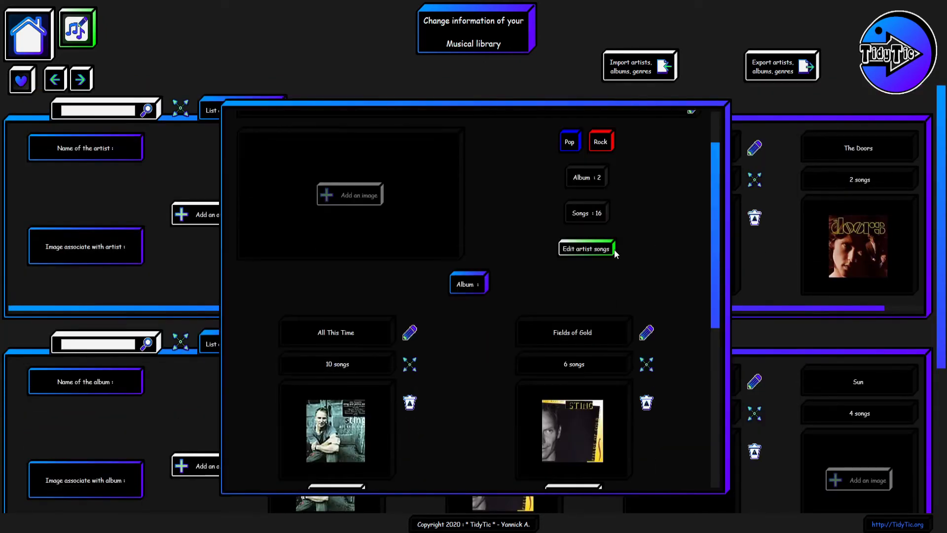
scroll(614, 250, down, 2)
scroll(614, 250, down, 2)
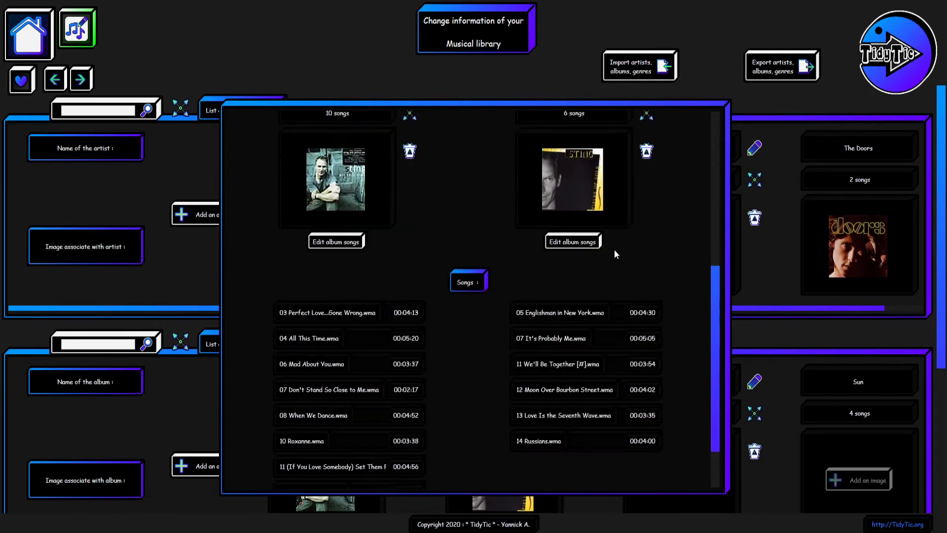
scroll(614, 250, down, 1)
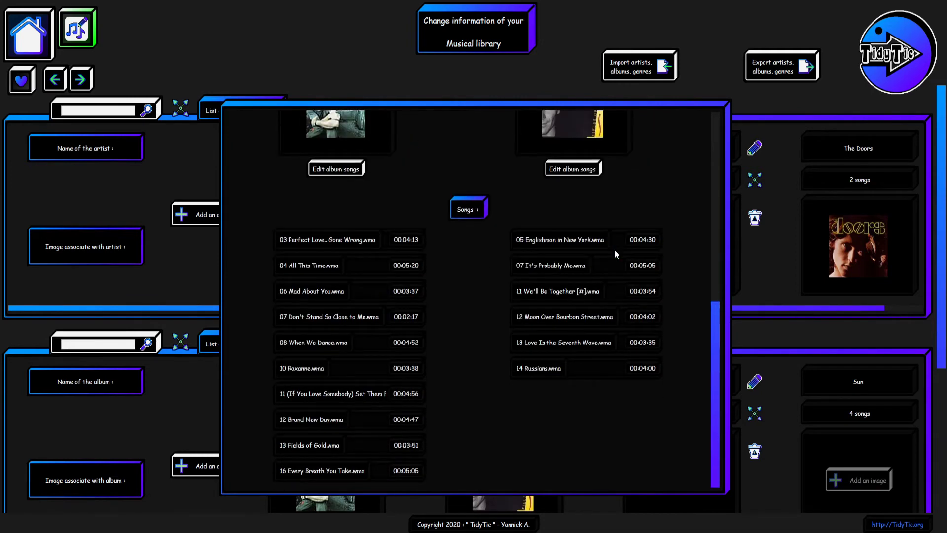
scroll(614, 250, up, 3)
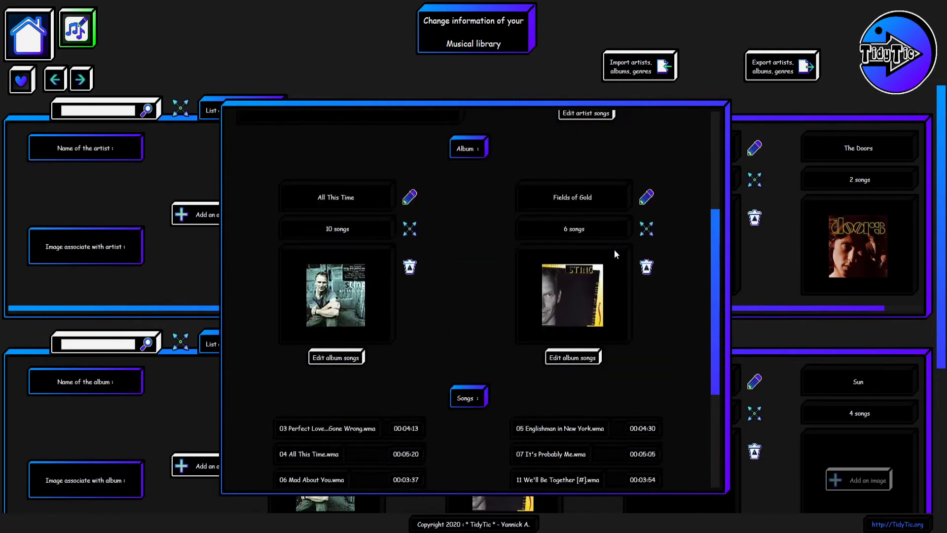
scroll(614, 250, up, 3)
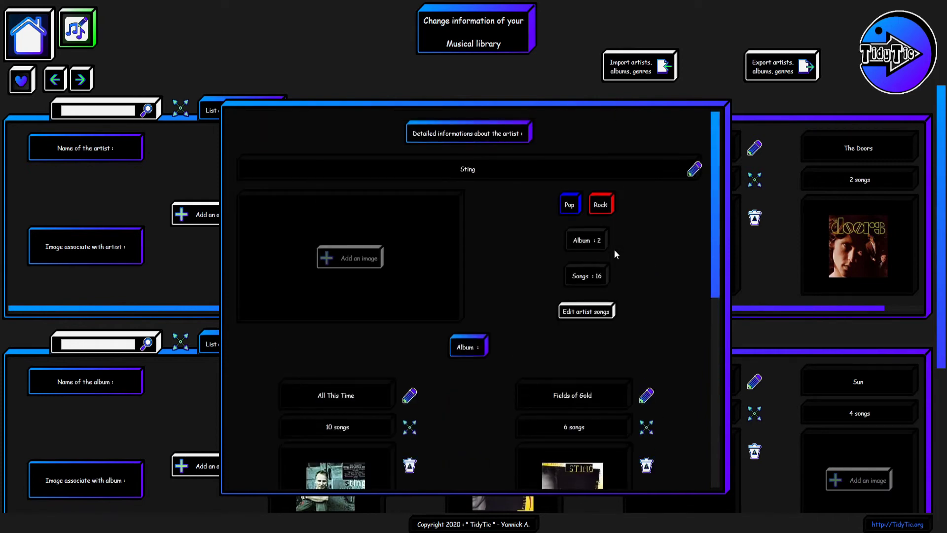
scroll(614, 250, down, 2)
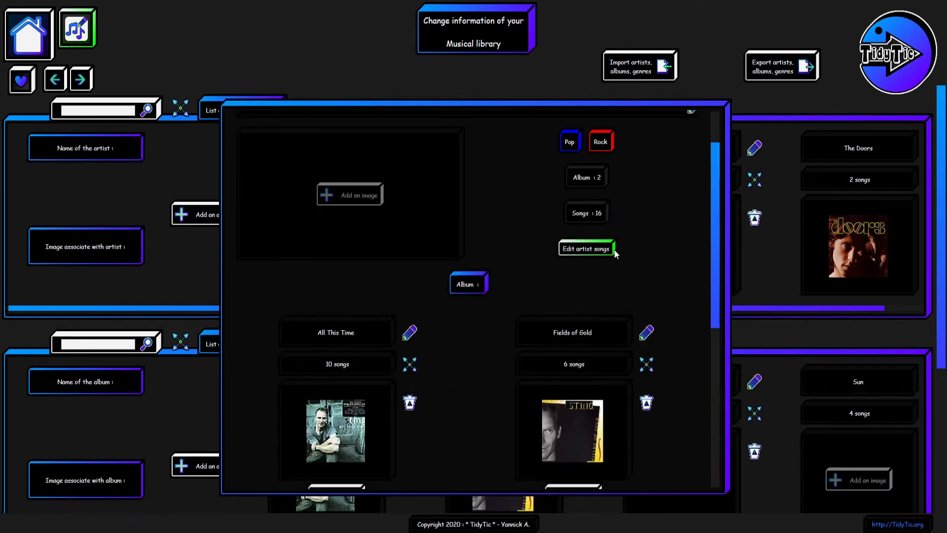
scroll(614, 250, down, 4)
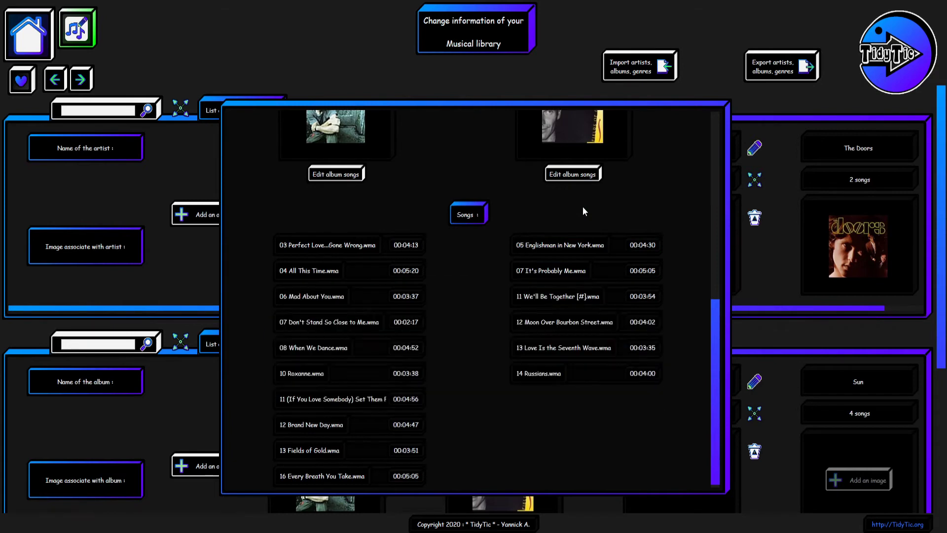
Step: View the detailed file information of the Sting song 05 Englishman in New York.wma and close the details
double_click(568, 242)
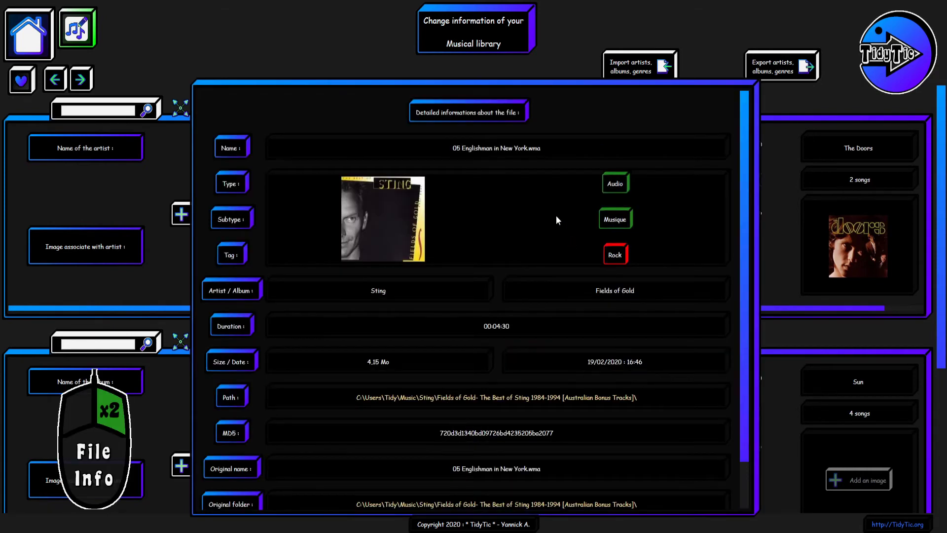
scroll(546, 189, down, 3)
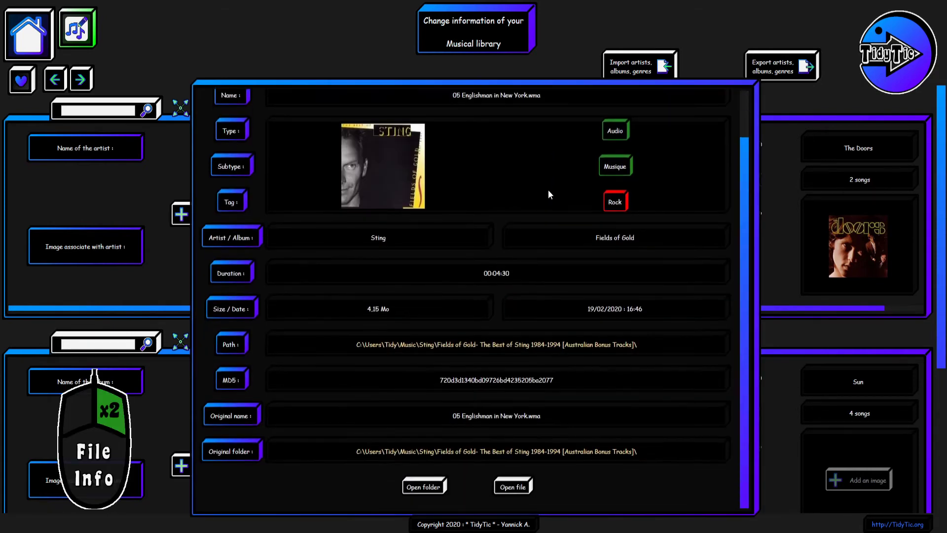
scroll(548, 194, up, 3)
click(787, 189)
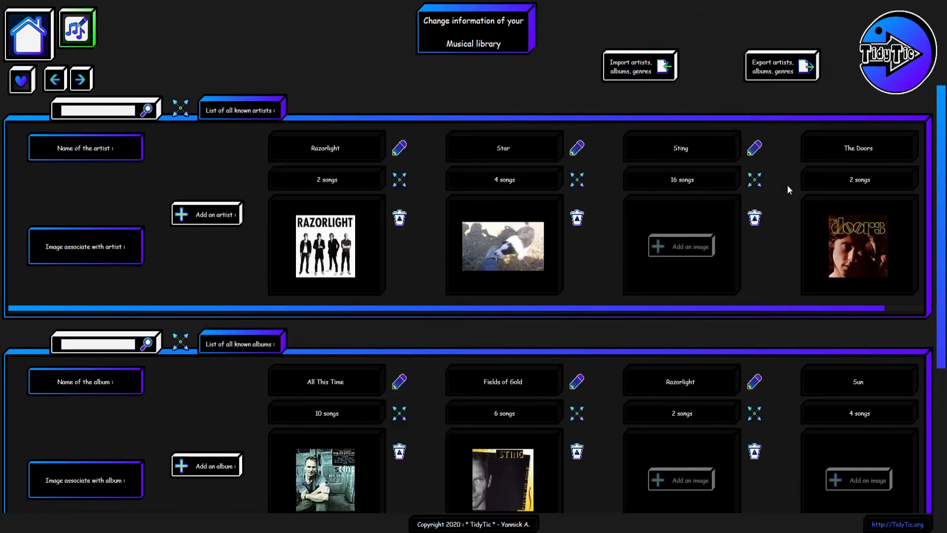
Step: Open the Sting artist's songs for editing from the detailed artist information and look through the list
click(752, 180)
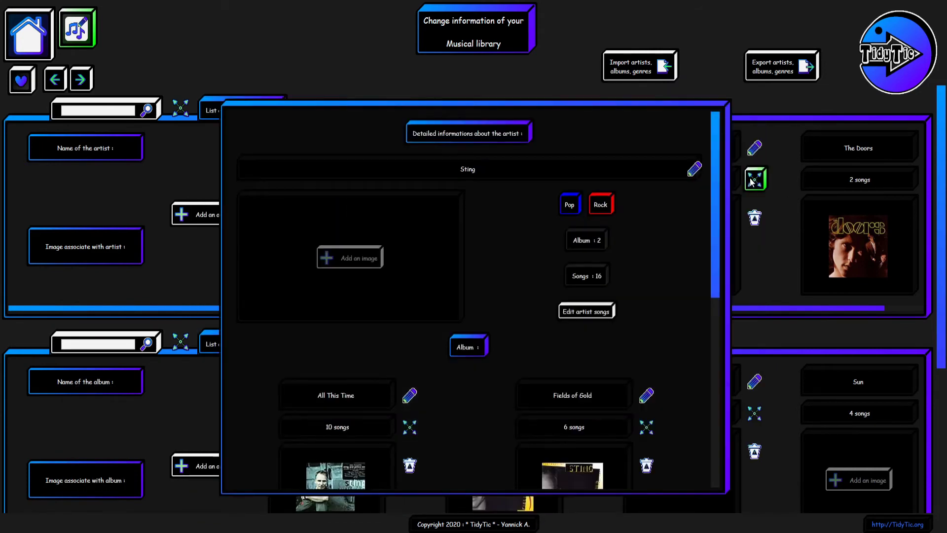
click(609, 313)
scroll(587, 287, down, 1)
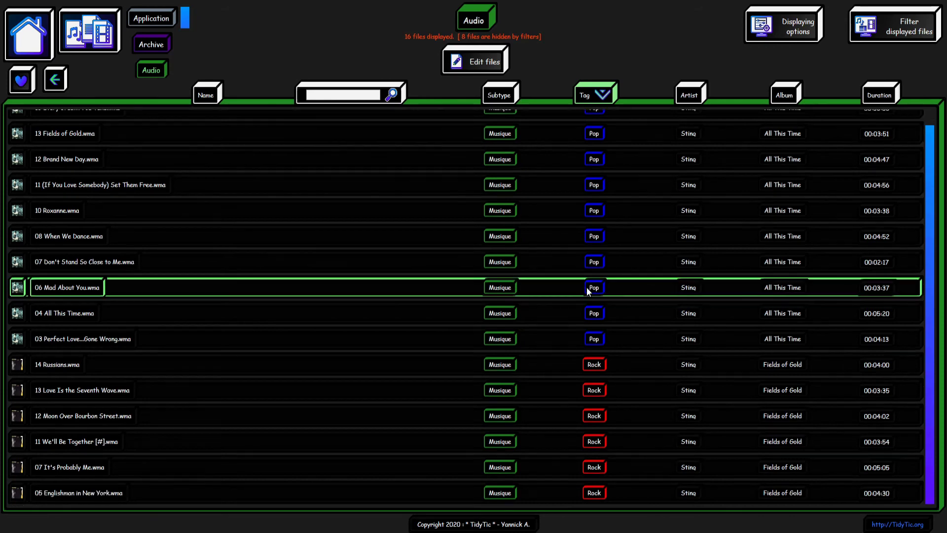
scroll(587, 287, up, 1)
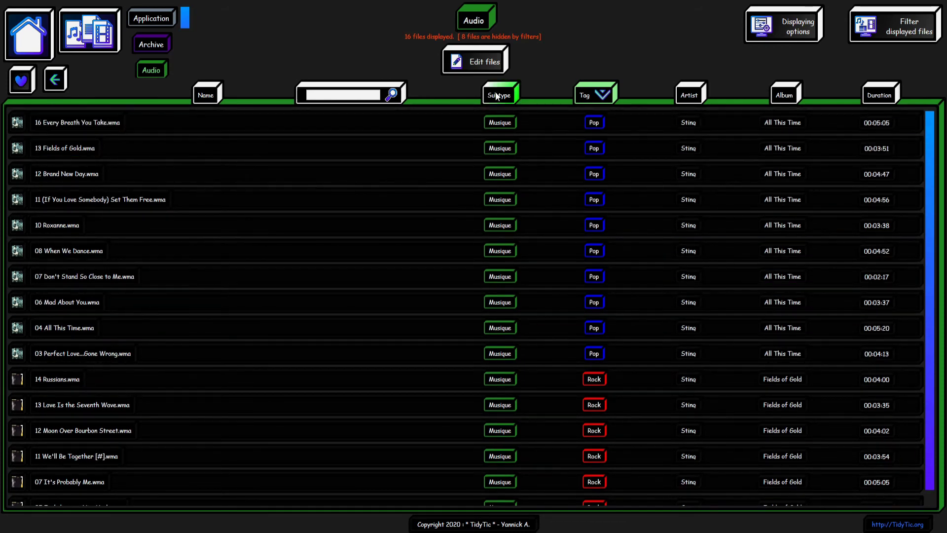
Step: Select all of Sting's songs with the selection kept, bring up the options for adding text to their names, and leave file editing
click(478, 68)
click(424, 501)
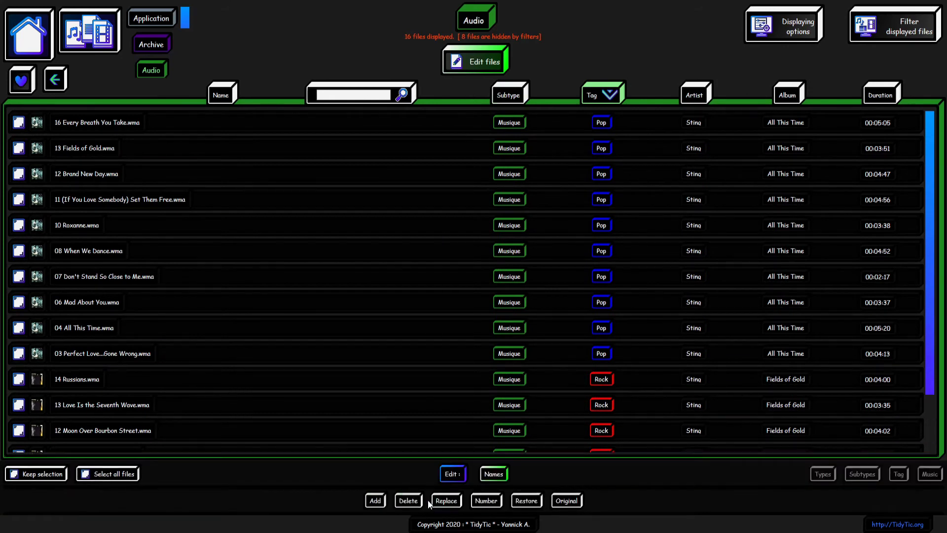
click(377, 500)
click(106, 420)
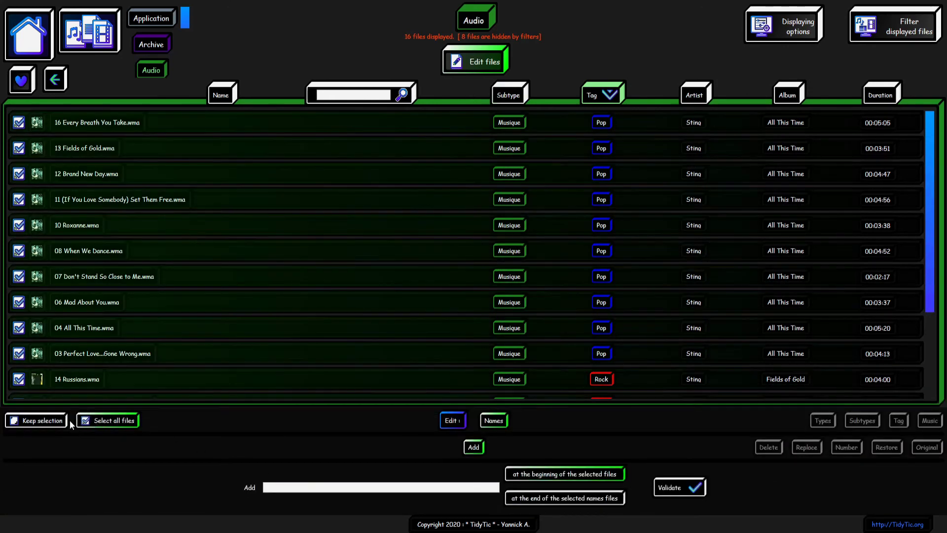
click(41, 420)
scroll(531, 195, down, 5)
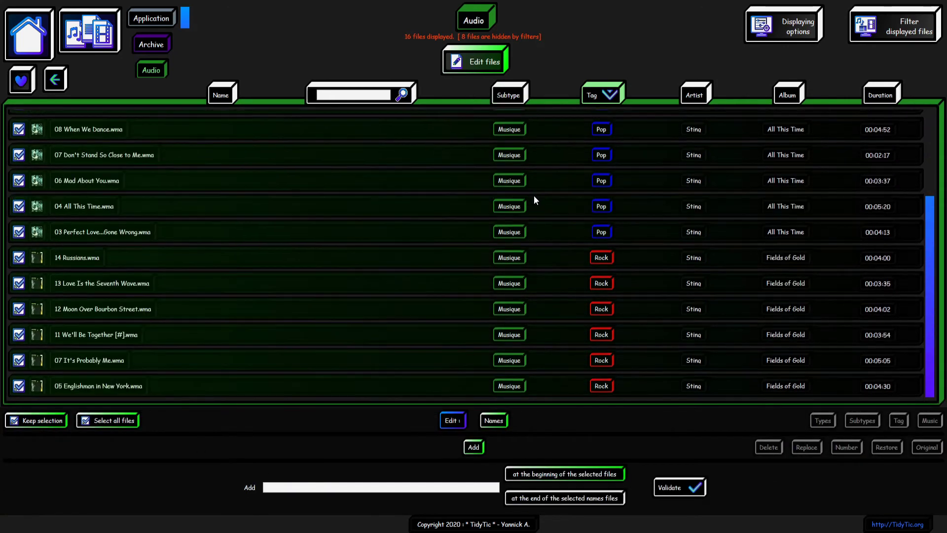
scroll(537, 201, up, 5)
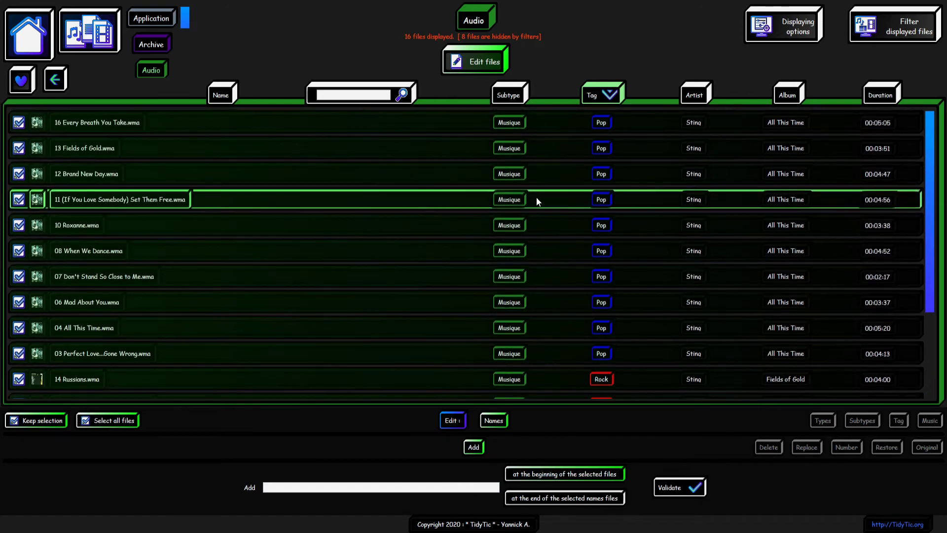
click(469, 63)
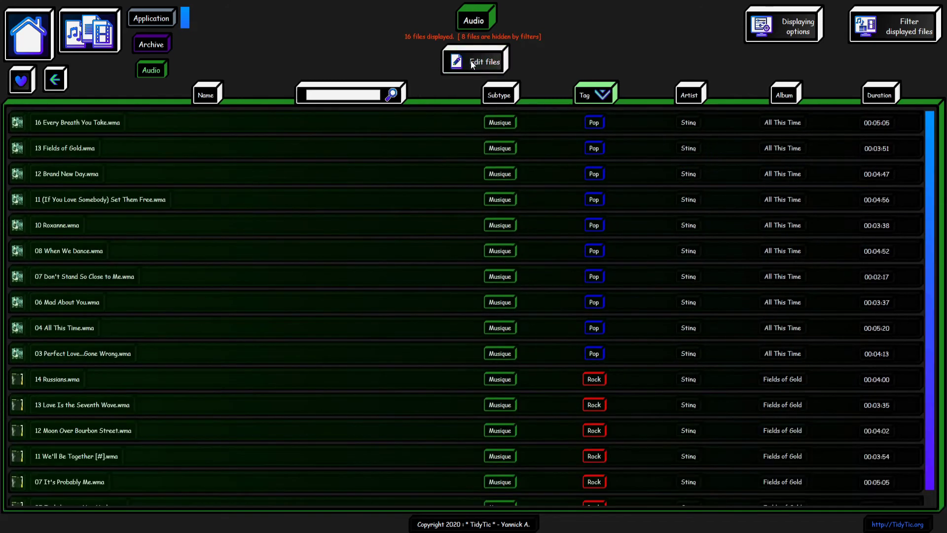
Step: Step back and forward through the visited pages: the Sting song list, the musical library editor and the file library home
click(61, 82)
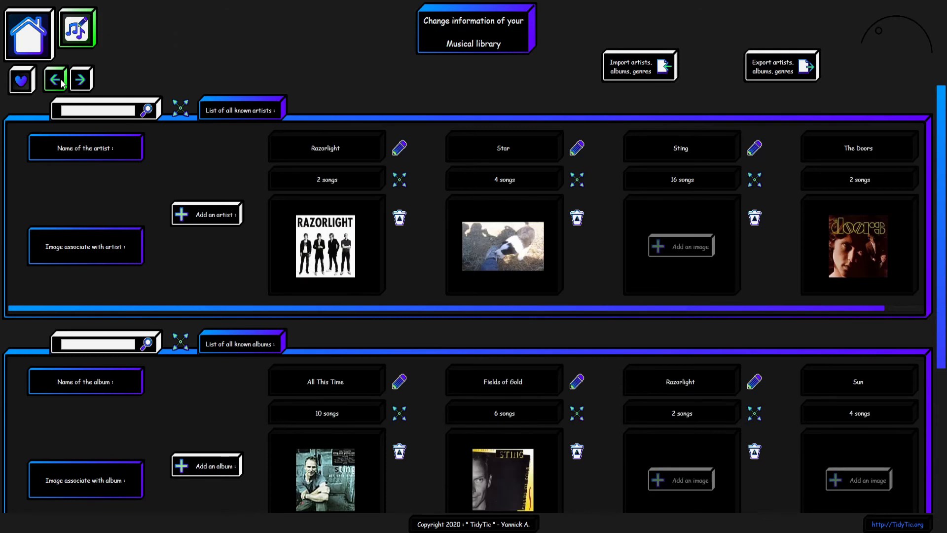
scroll(542, 207, down, 3)
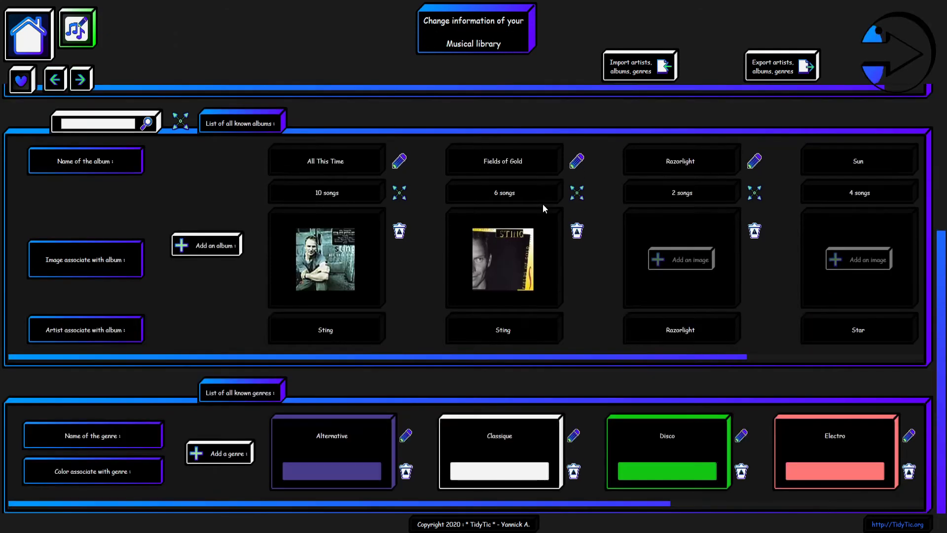
scroll(542, 204, up, 3)
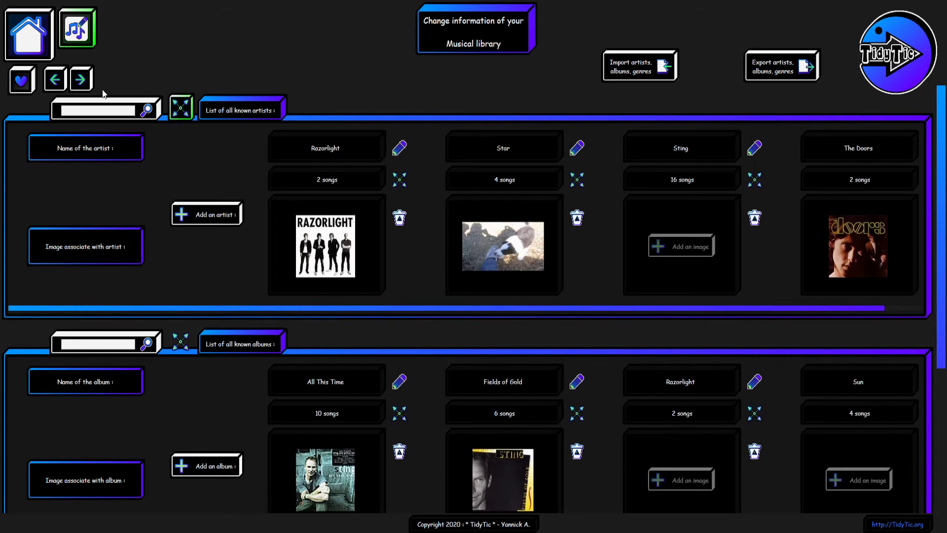
click(86, 79)
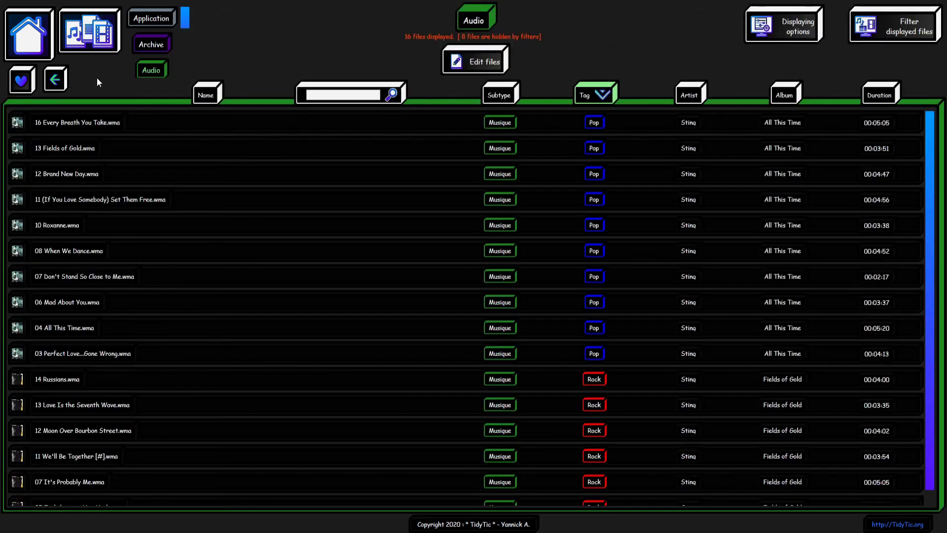
scroll(461, 176, down, 1)
scroll(461, 177, up, 1)
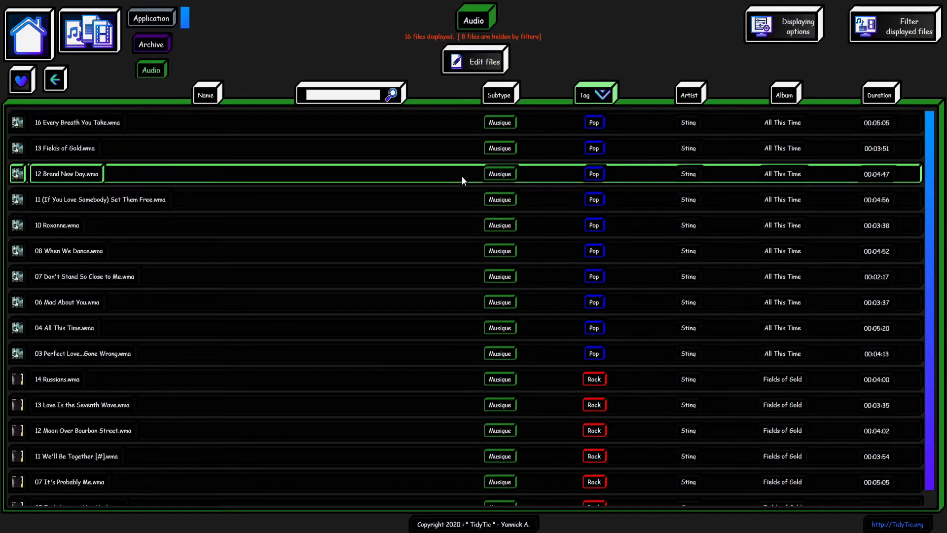
click(63, 78)
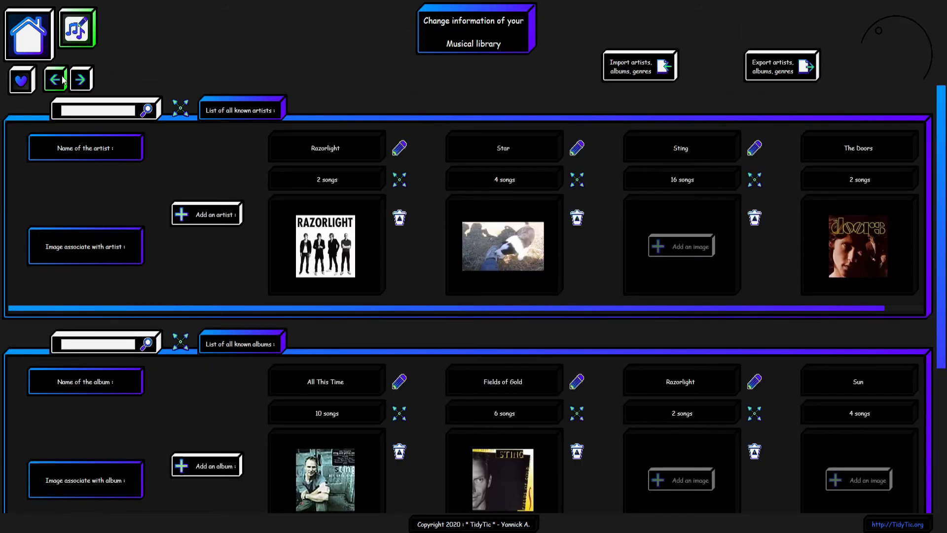
click(57, 84)
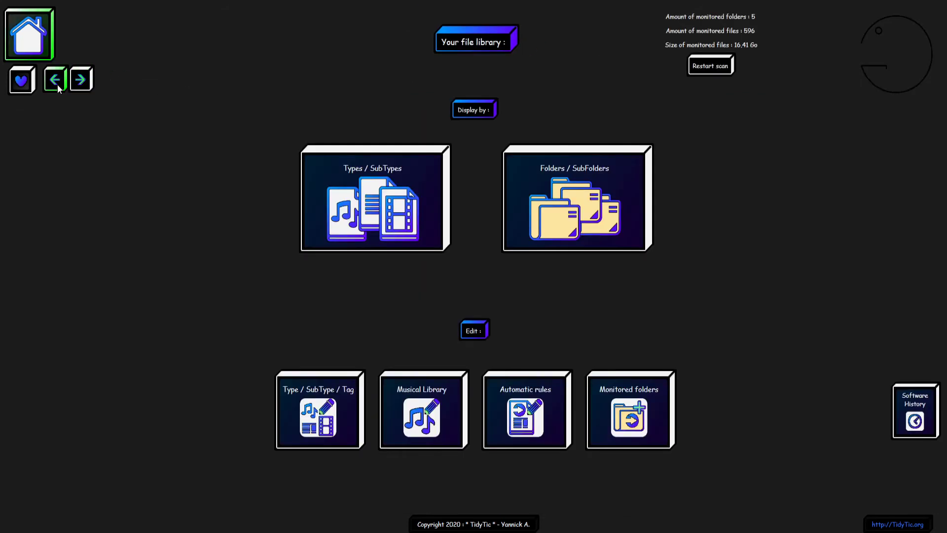
click(82, 81)
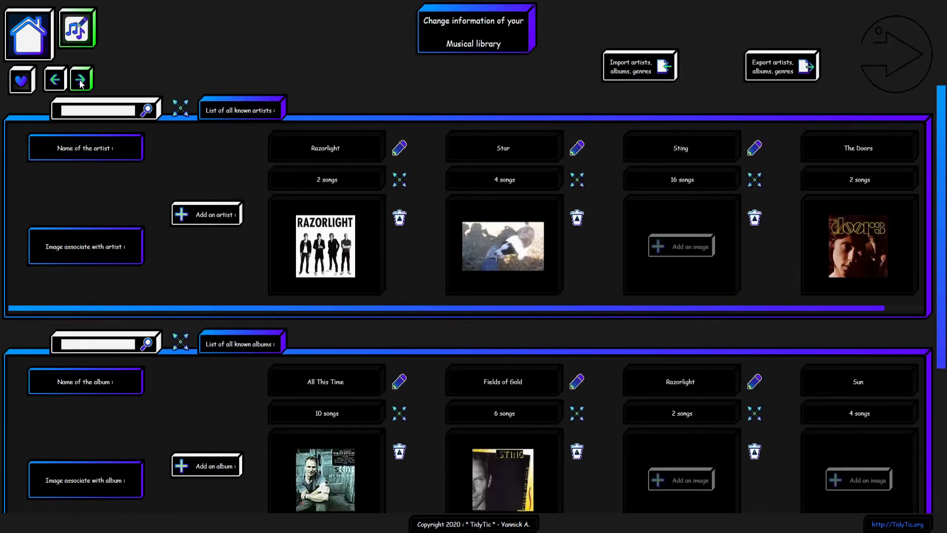
Step: Open the monitored Downloads folder and filter it to show only files with the subtype Musique
click(36, 38)
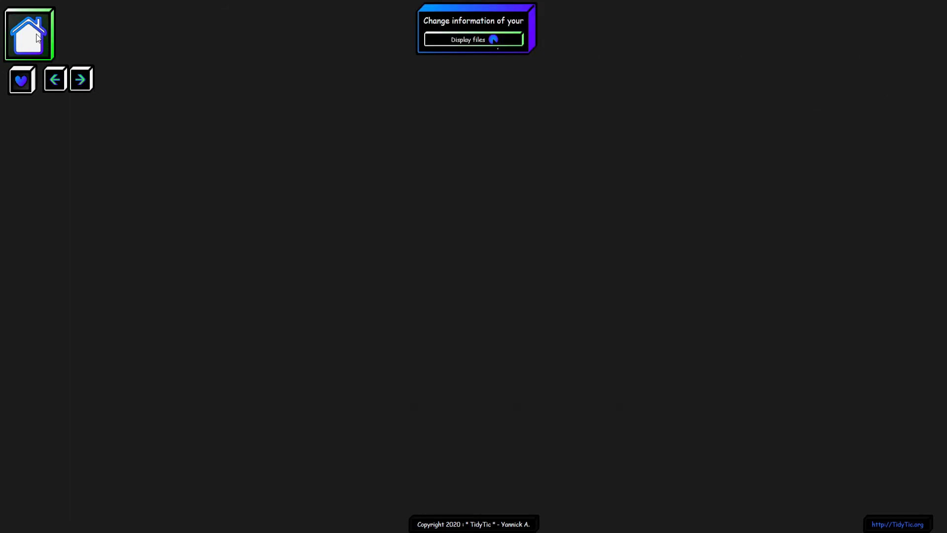
click(579, 208)
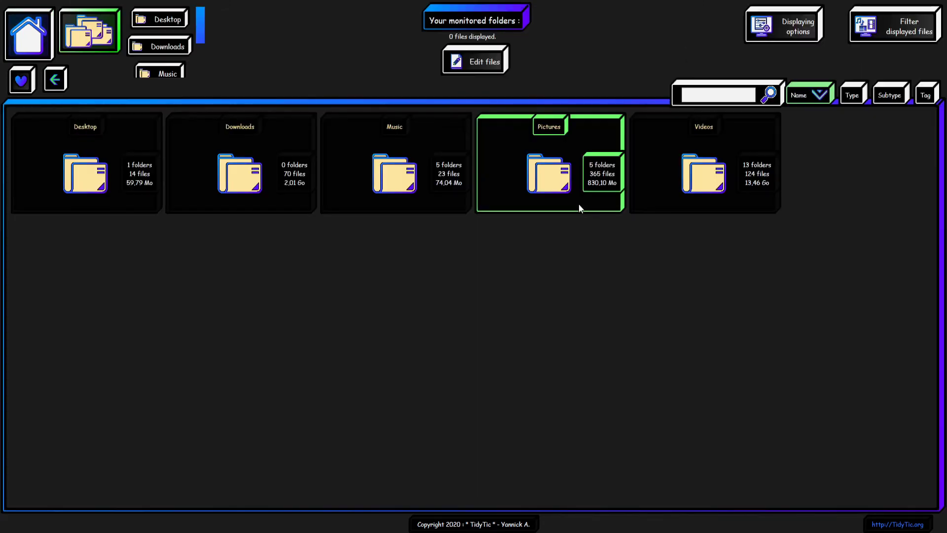
click(282, 168)
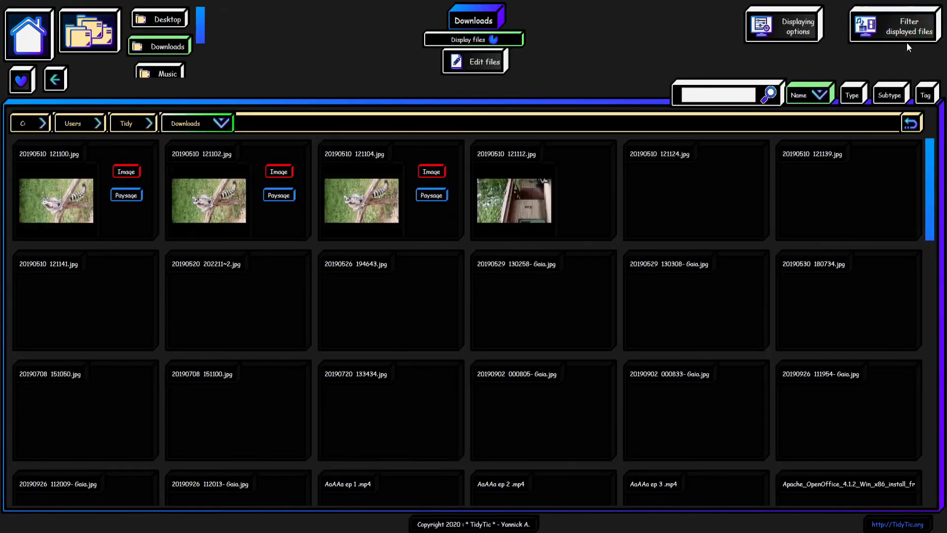
click(906, 40)
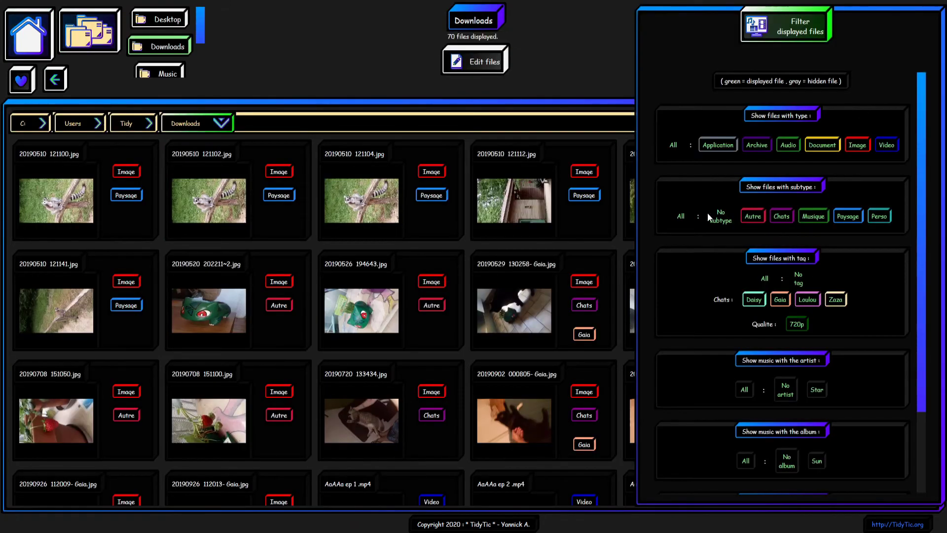
click(817, 215)
scroll(809, 239, down, 2)
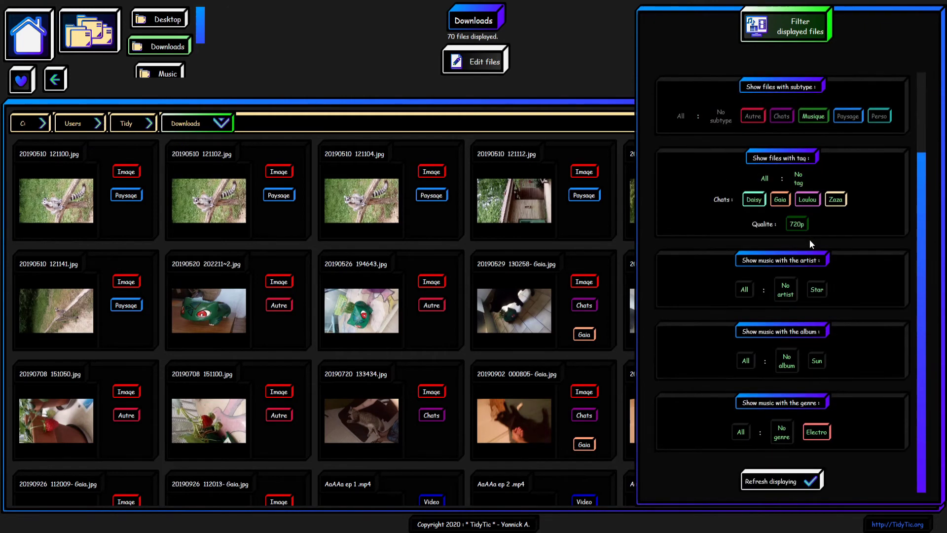
click(786, 481)
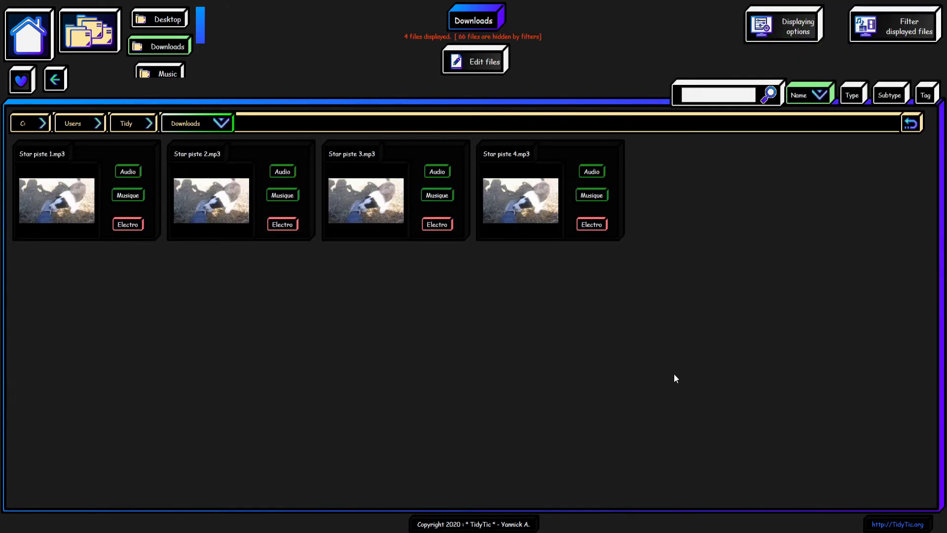
Step: Move the four Star piste music files from the Downloads folder to the Music folder by cutting and pasting
right_click(546, 269)
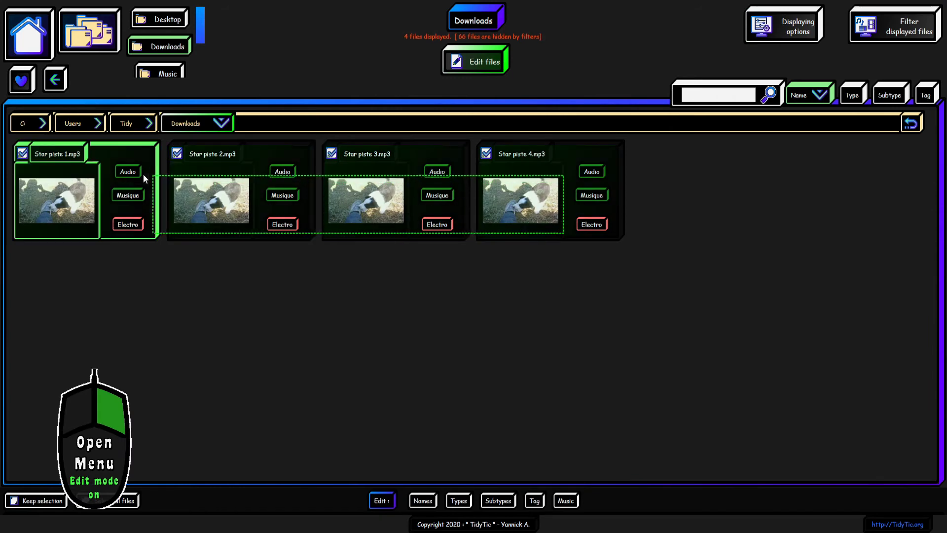
right_click(351, 212)
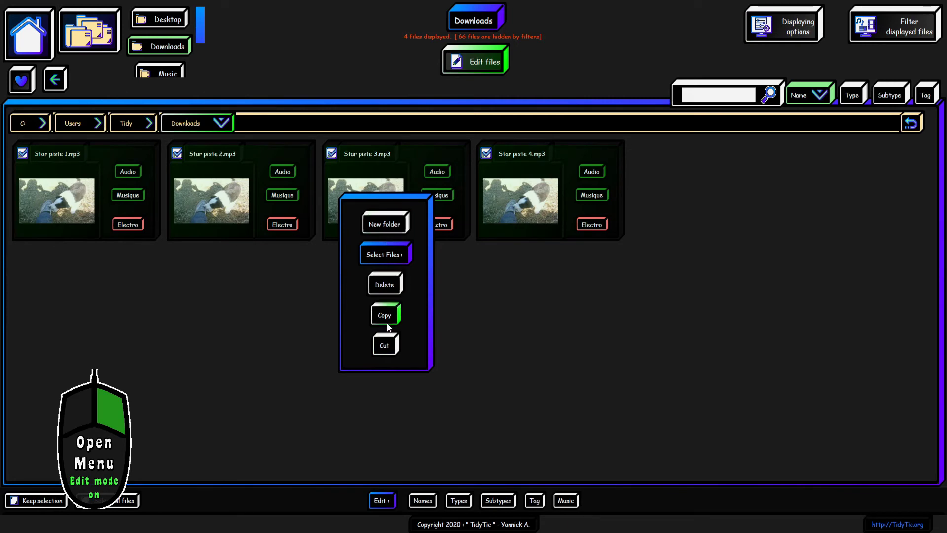
click(389, 346)
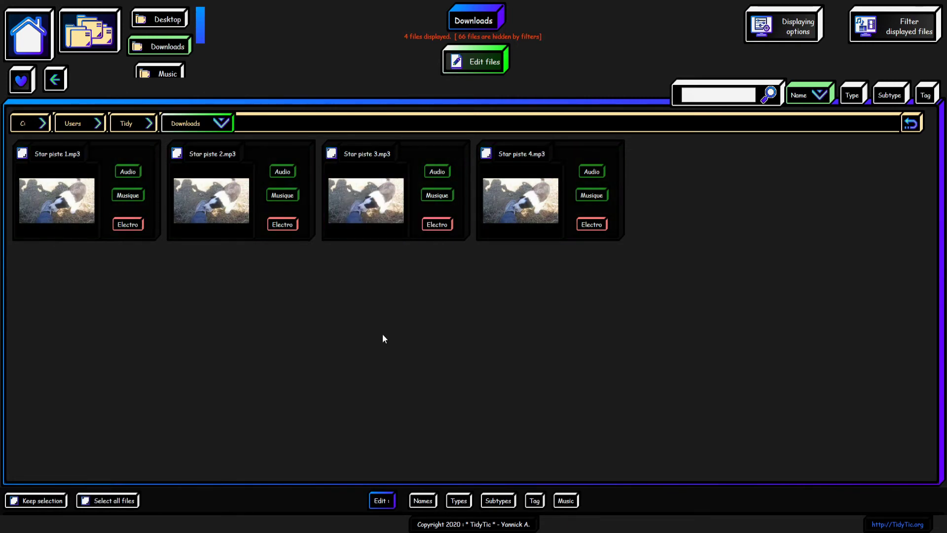
click(178, 72)
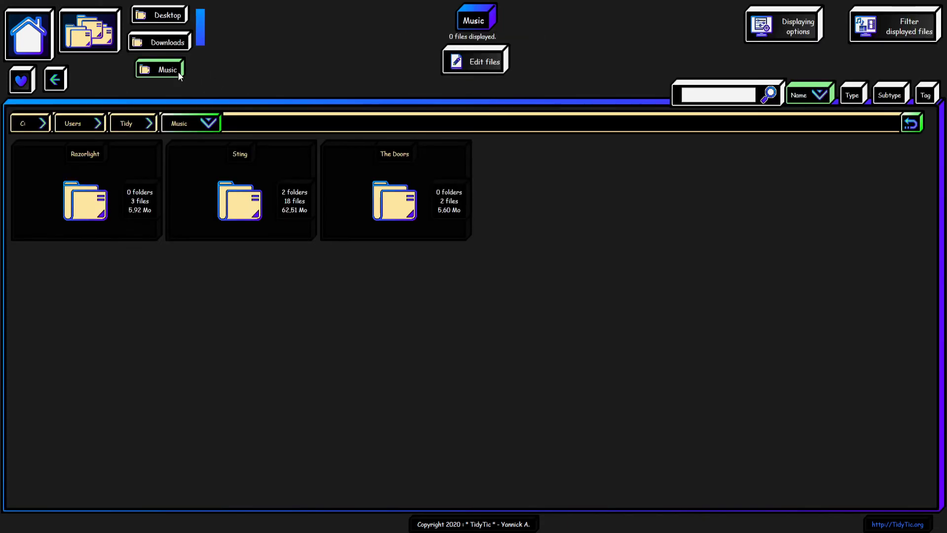
right_click(328, 281)
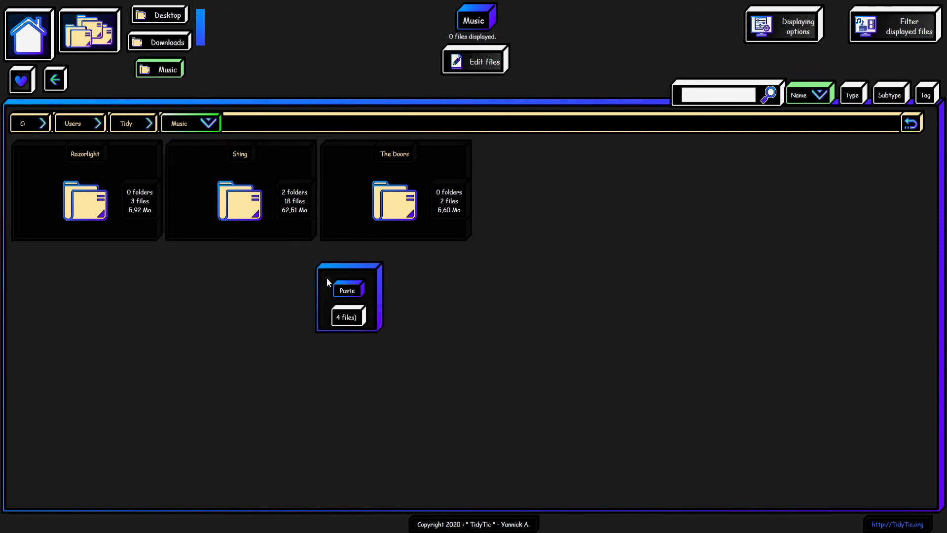
click(356, 318)
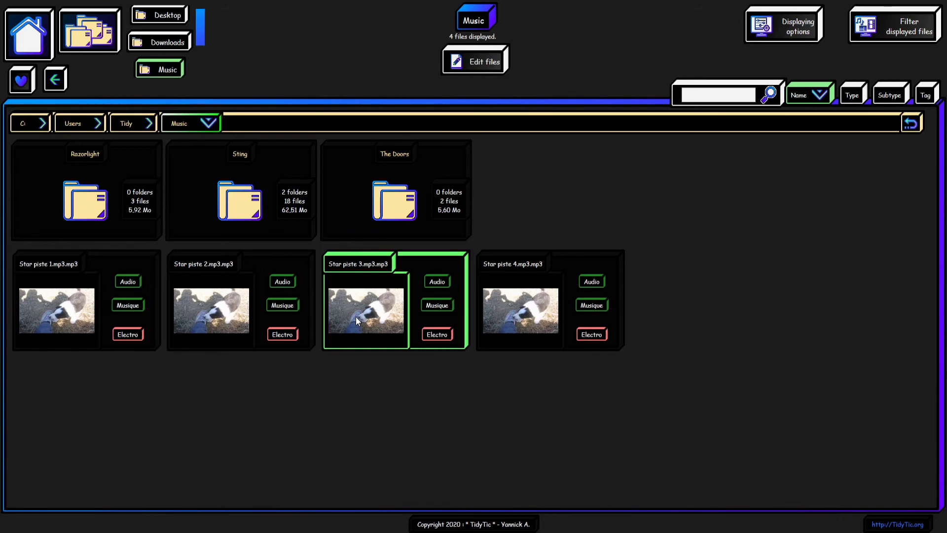
Step: Create a new folder named test in the Music folder and leave file editing
click(497, 70)
right_click(389, 366)
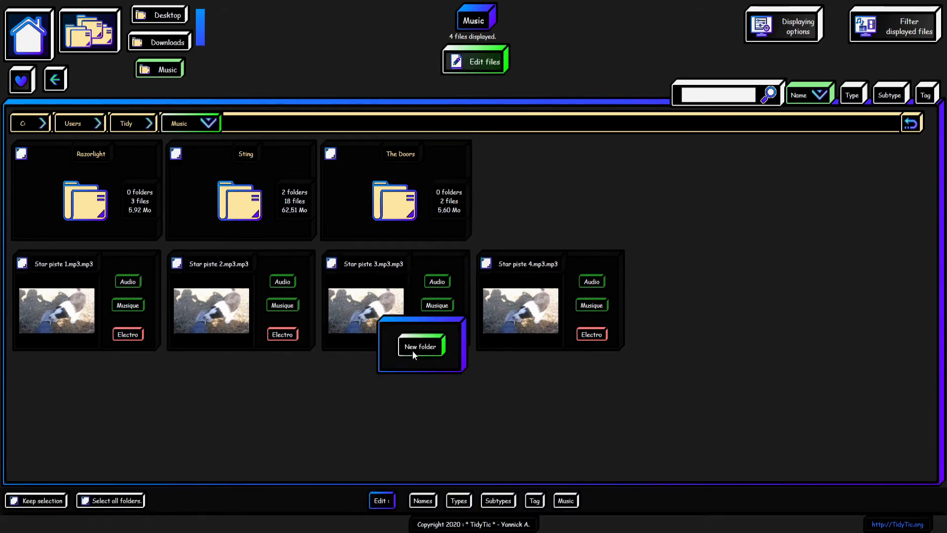
click(412, 350)
text(test)
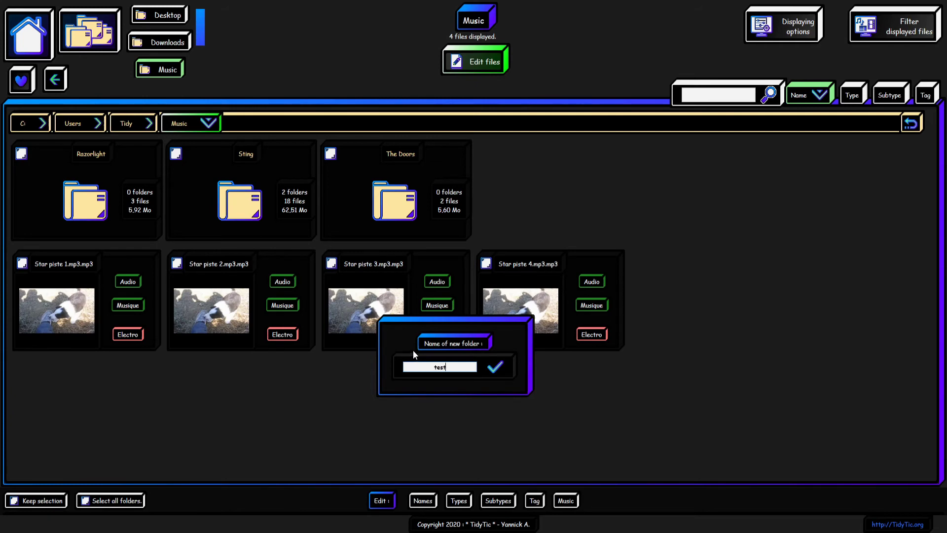
click(500, 371)
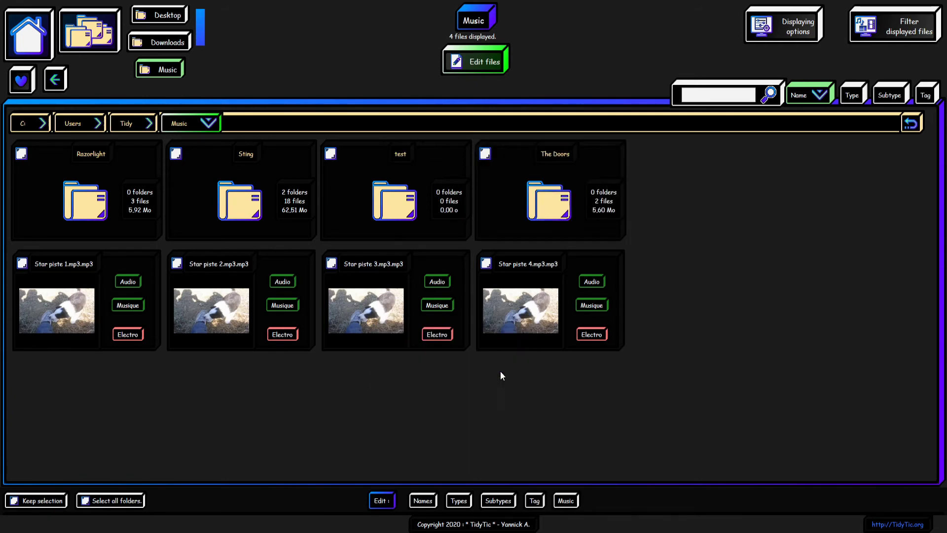
click(463, 71)
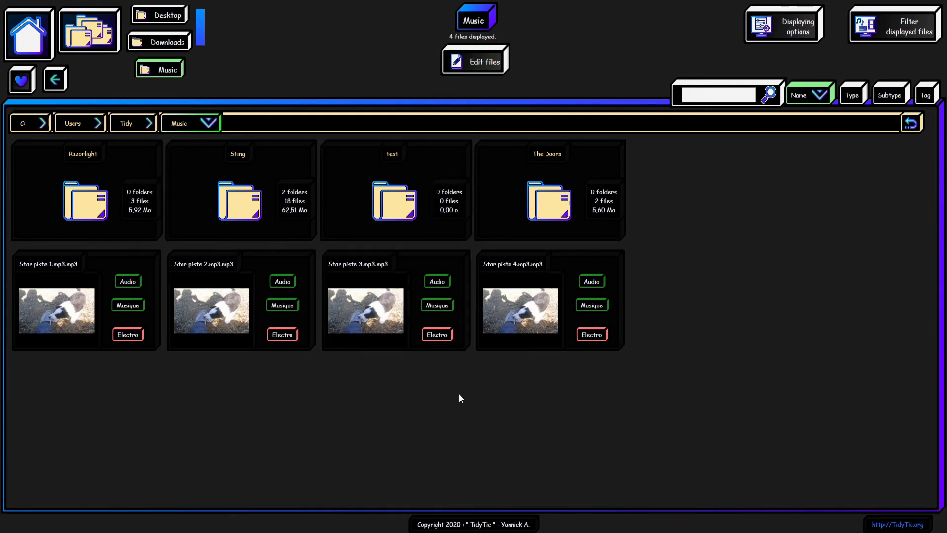
Step: Return to the file library home and open the automatic rules editor
click(42, 52)
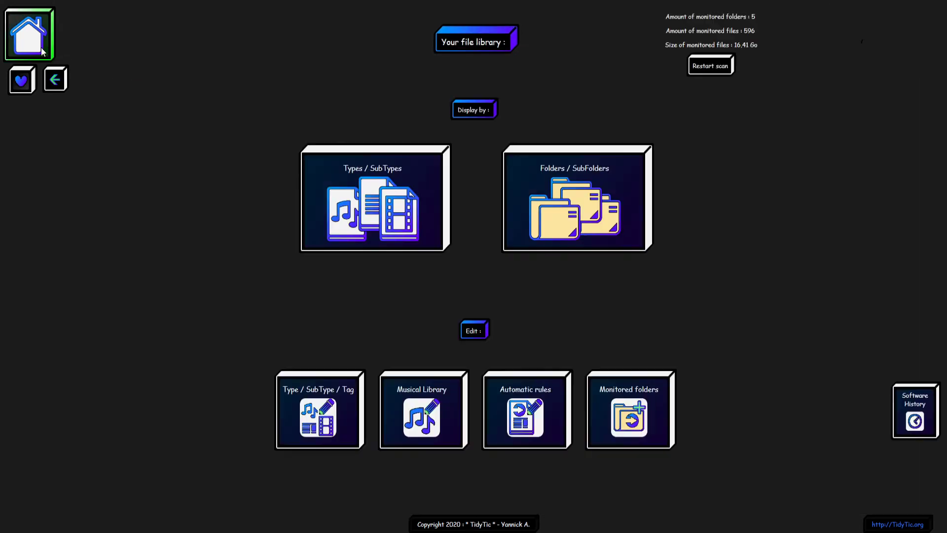
click(518, 392)
Step: Examine the new rule options for adding a term to file names and for adding a tag, cancelling each draft rule
click(466, 96)
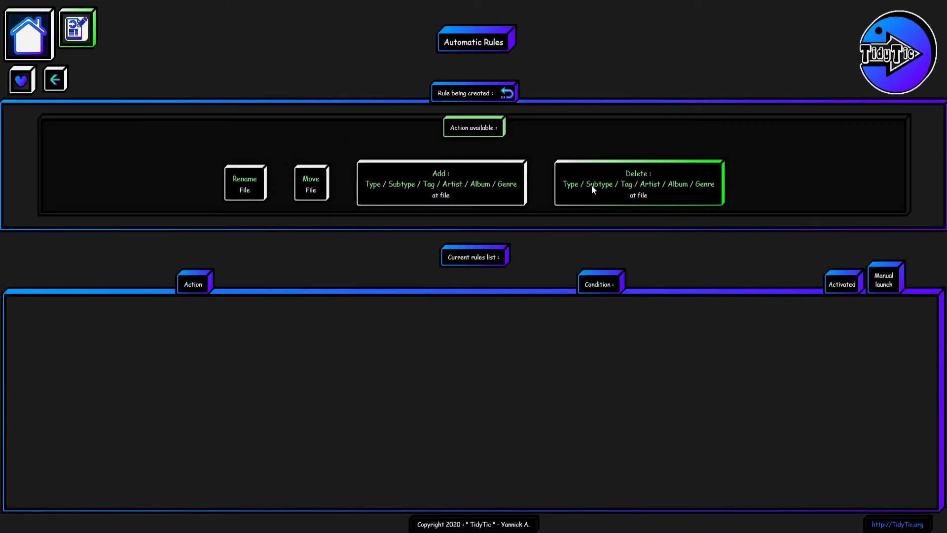
click(251, 186)
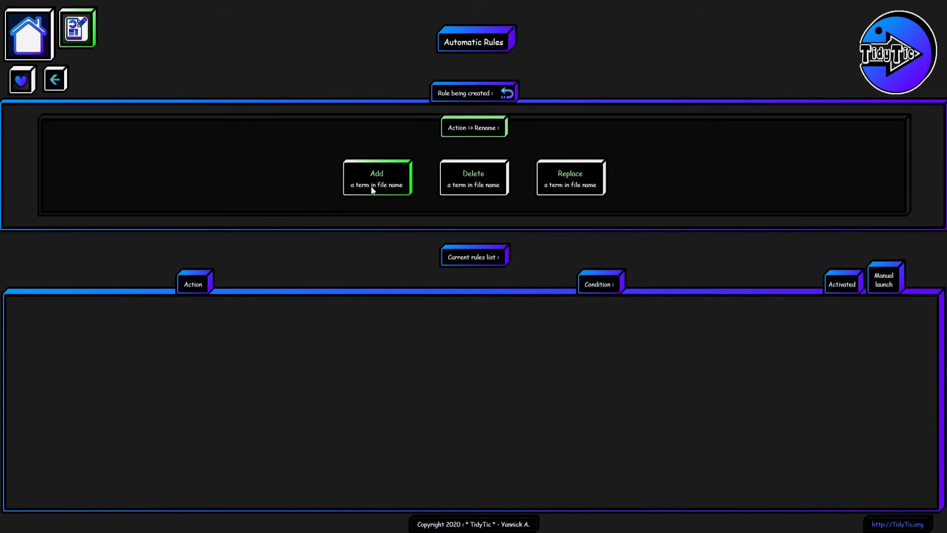
click(392, 186)
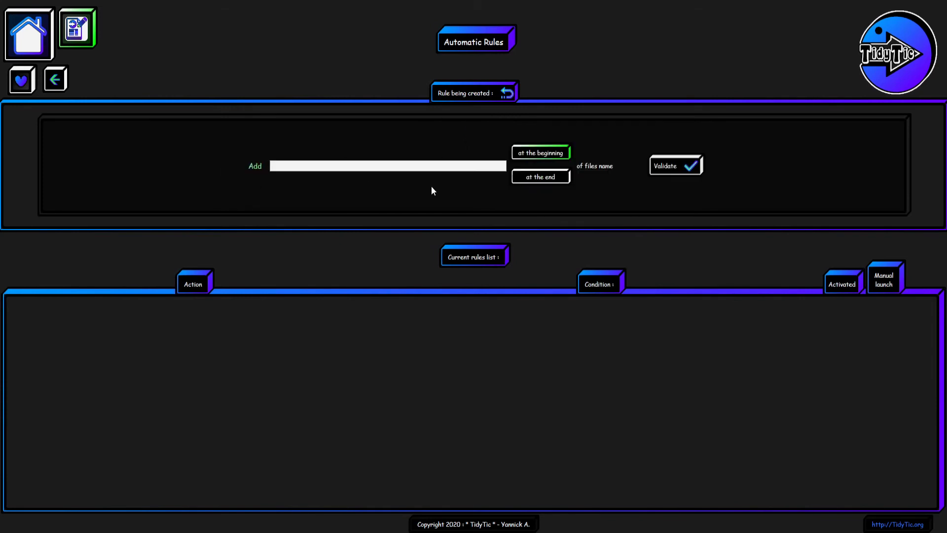
click(507, 93)
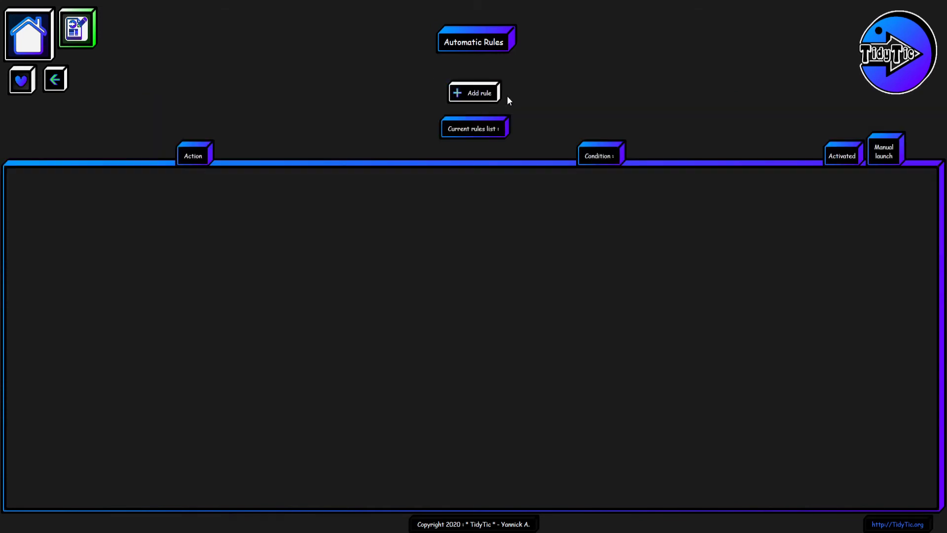
click(482, 99)
click(456, 179)
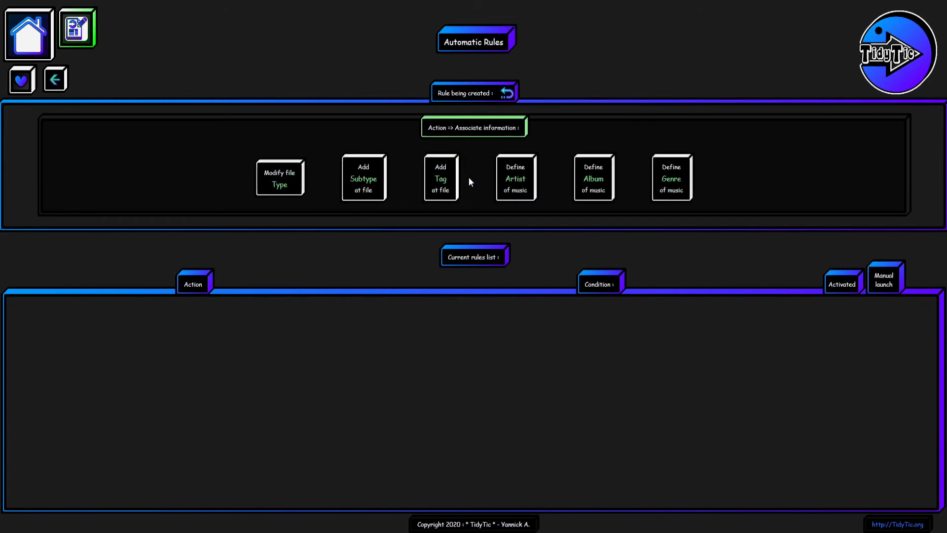
click(452, 179)
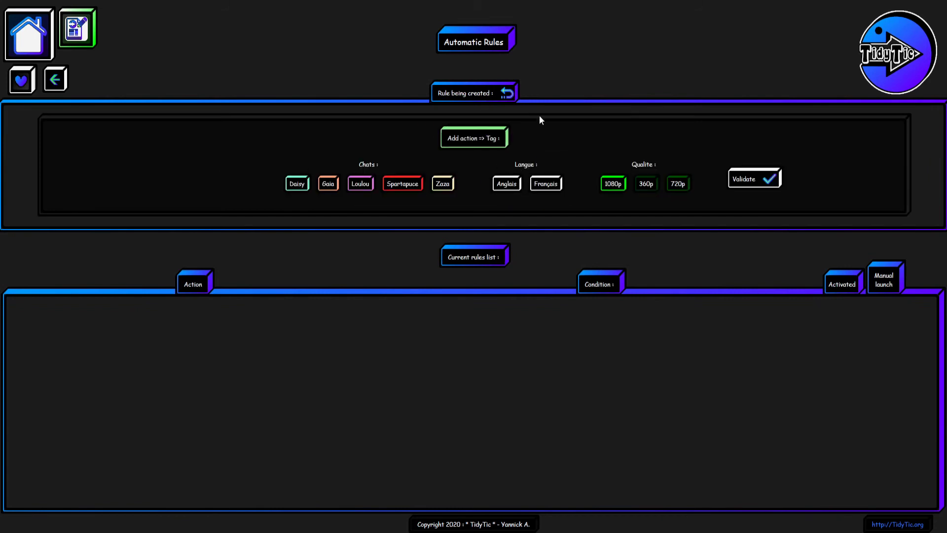
click(512, 89)
Step: Create an automatic rule moving files to C:\Users\Tidy\Pictures if the type Image is associated, and launch it manually
click(490, 94)
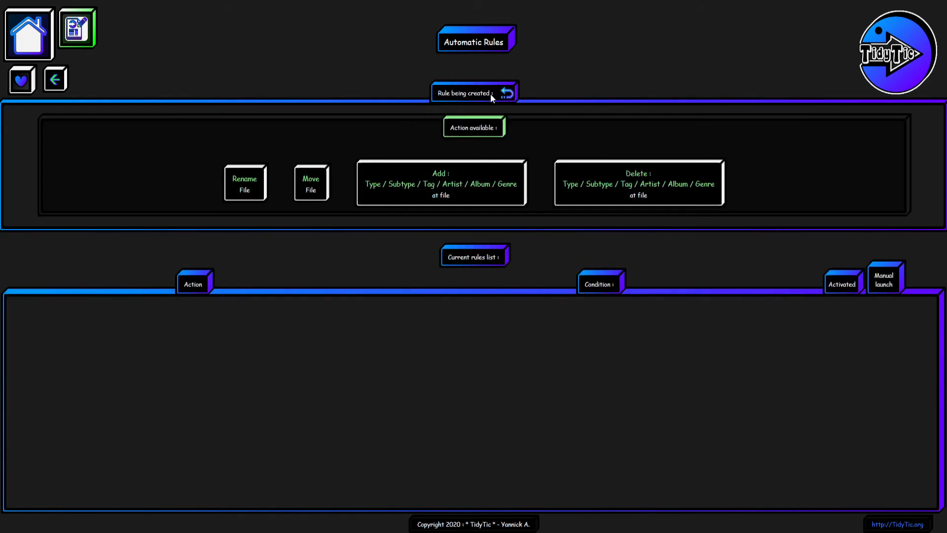
click(318, 180)
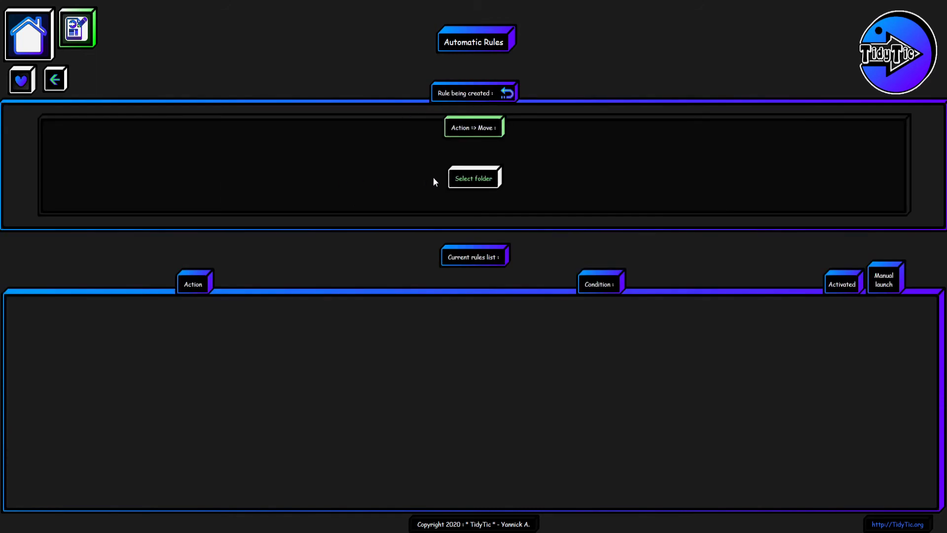
click(461, 179)
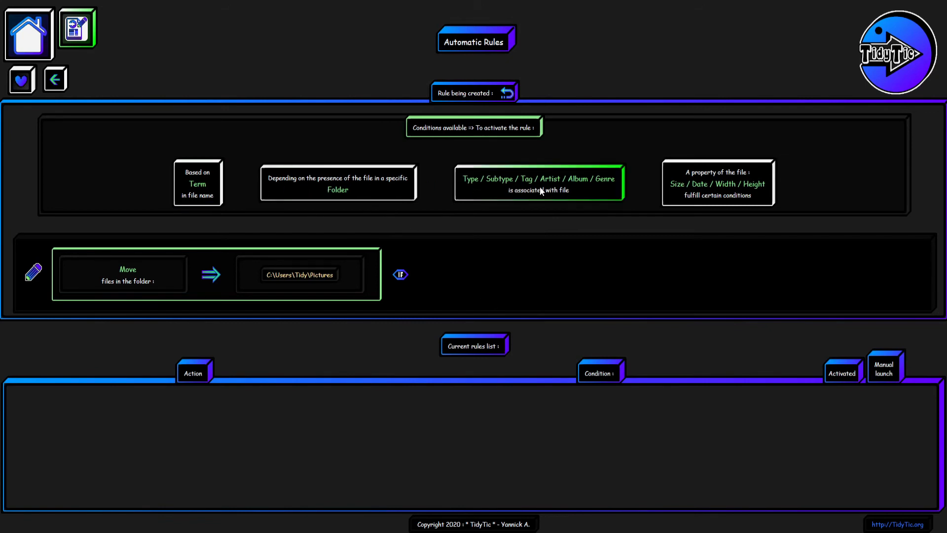
click(569, 191)
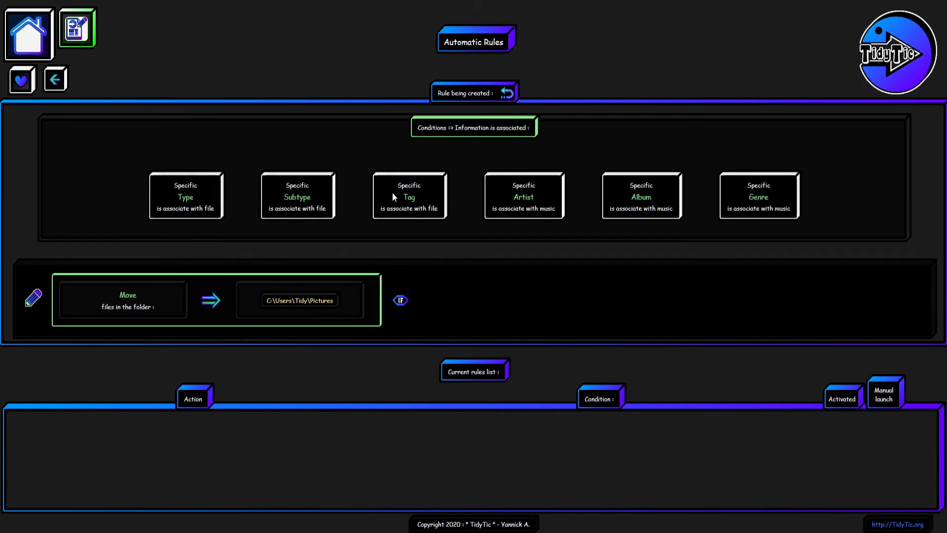
click(213, 208)
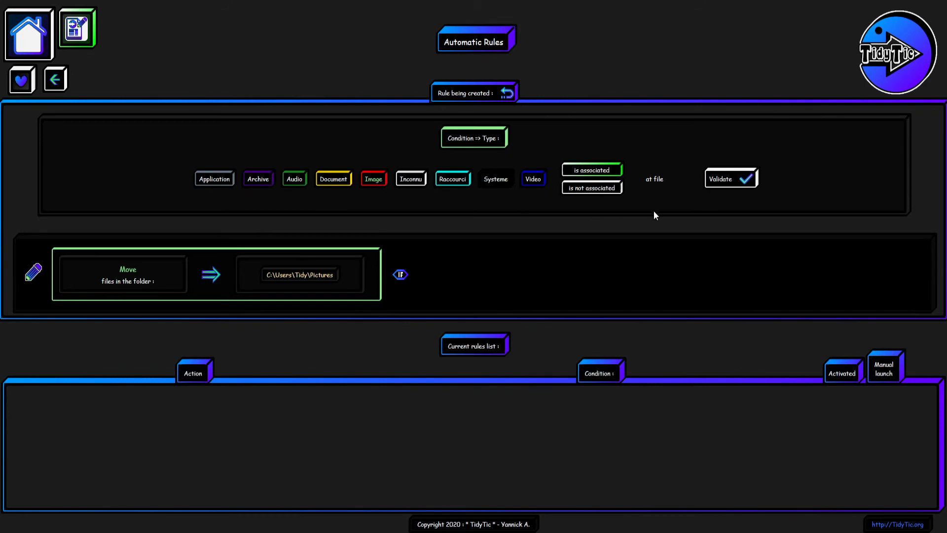
click(726, 184)
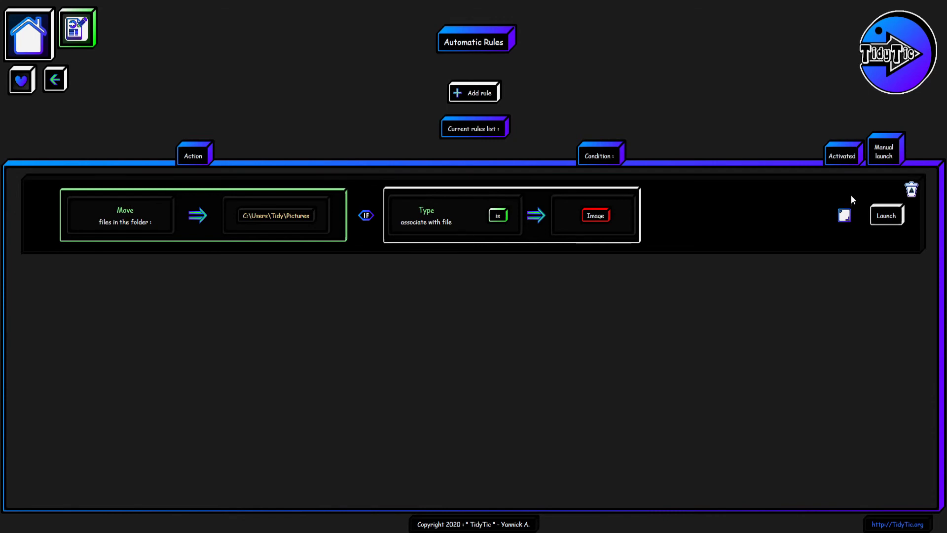
click(883, 216)
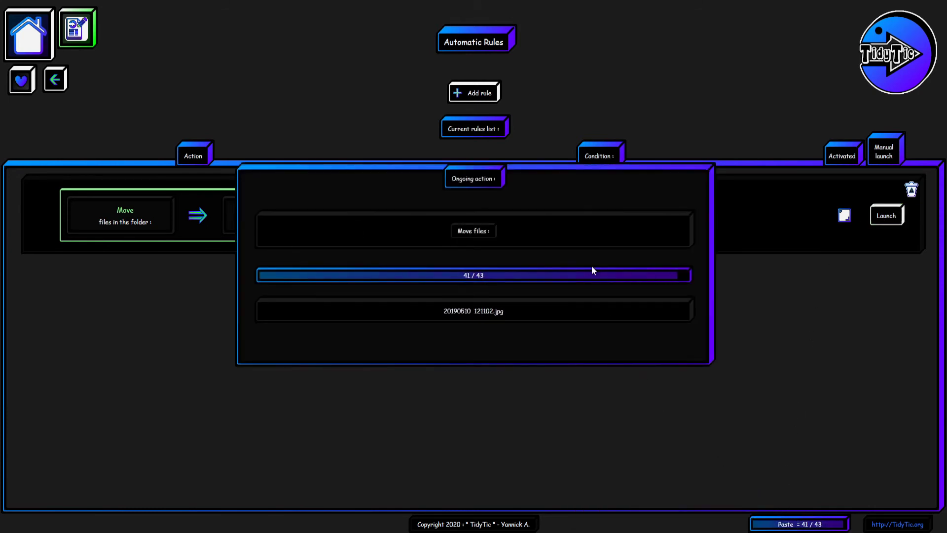
Step: Open the monitored Pictures folder in the folder display and look through all the files it contains
click(36, 41)
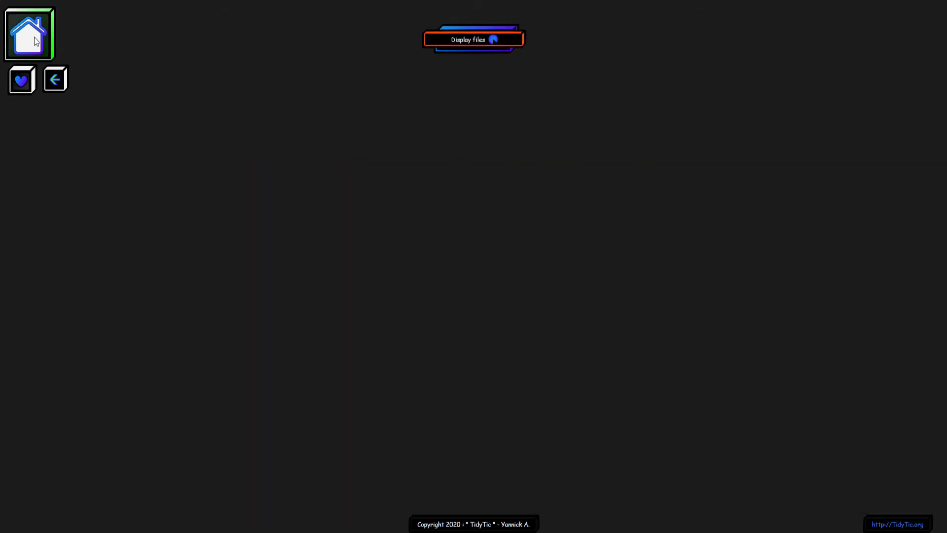
click(538, 202)
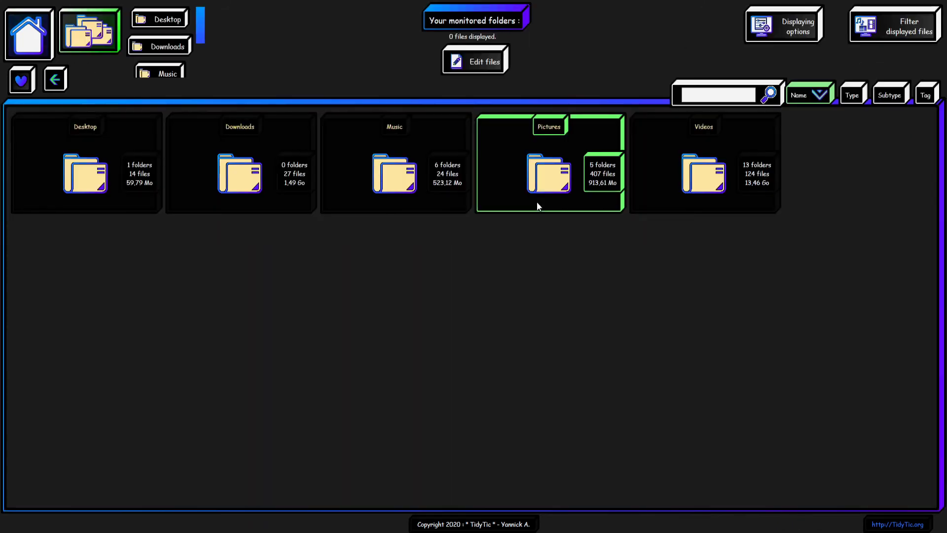
click(538, 206)
scroll(537, 206, down, 2)
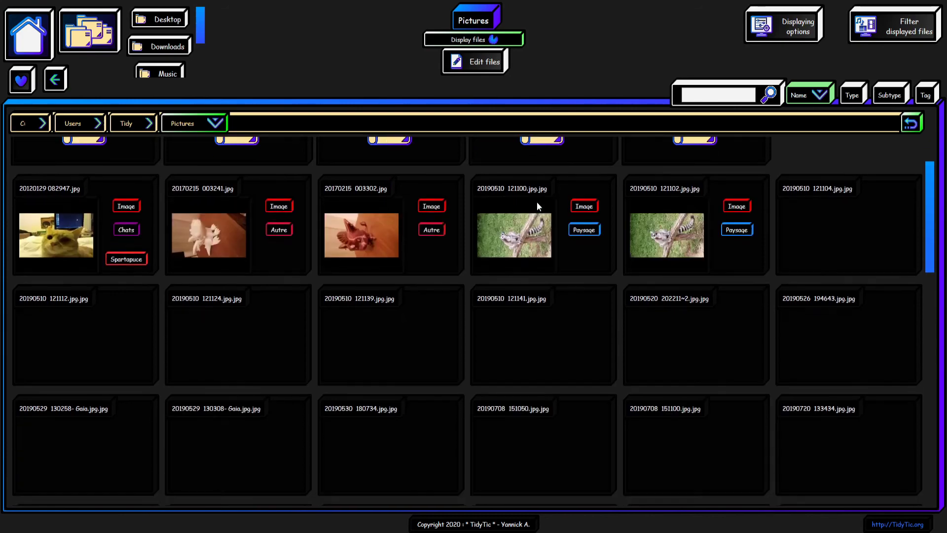
scroll(536, 202, down, 10)
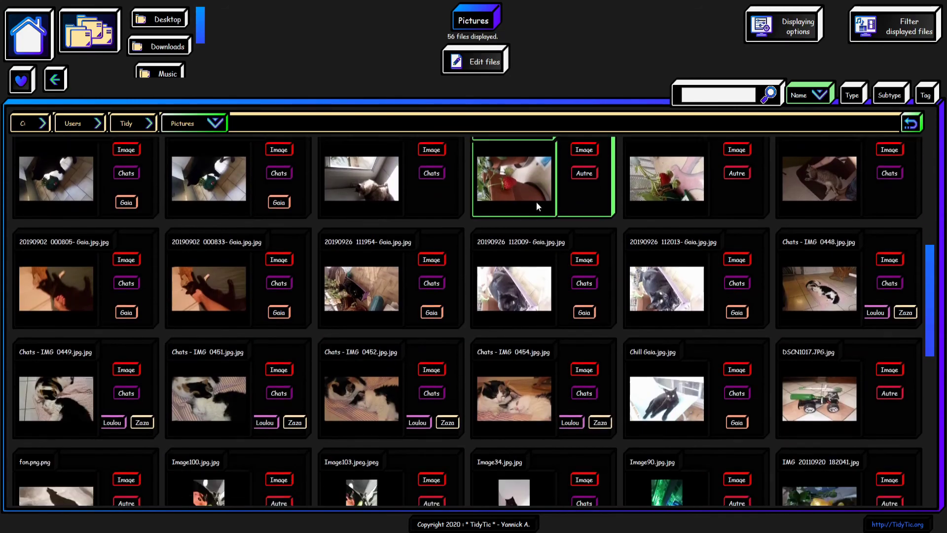
scroll(535, 203, down, 4)
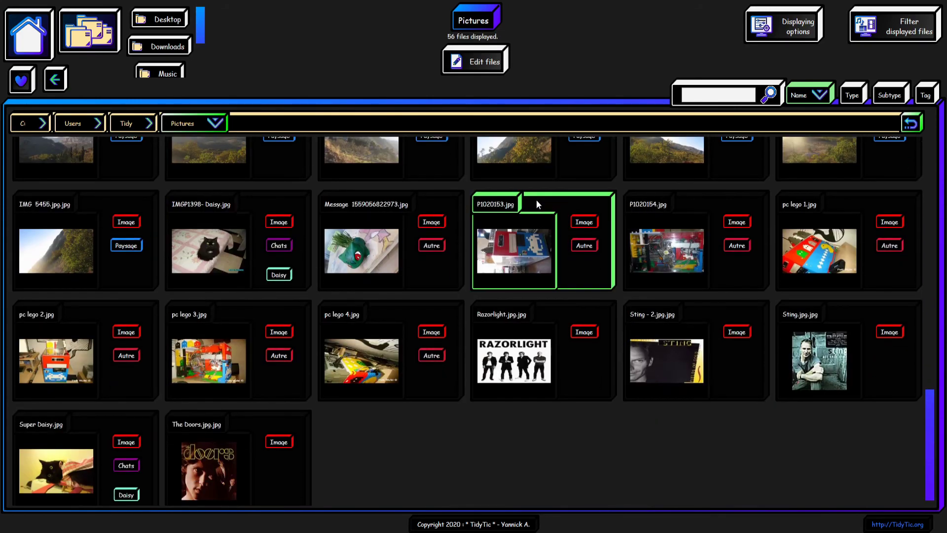
scroll(537, 199, up, 2)
scroll(537, 190, up, 10)
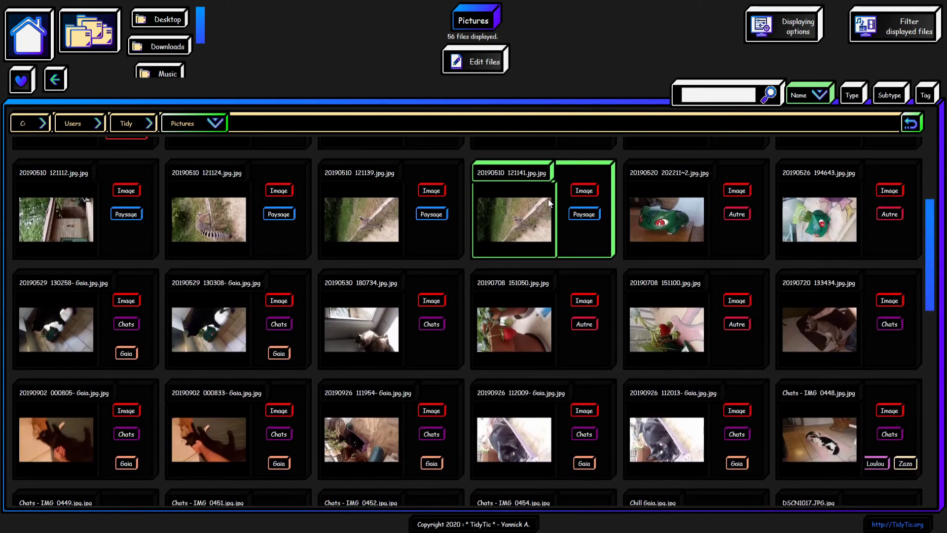
scroll(549, 202, up, 4)
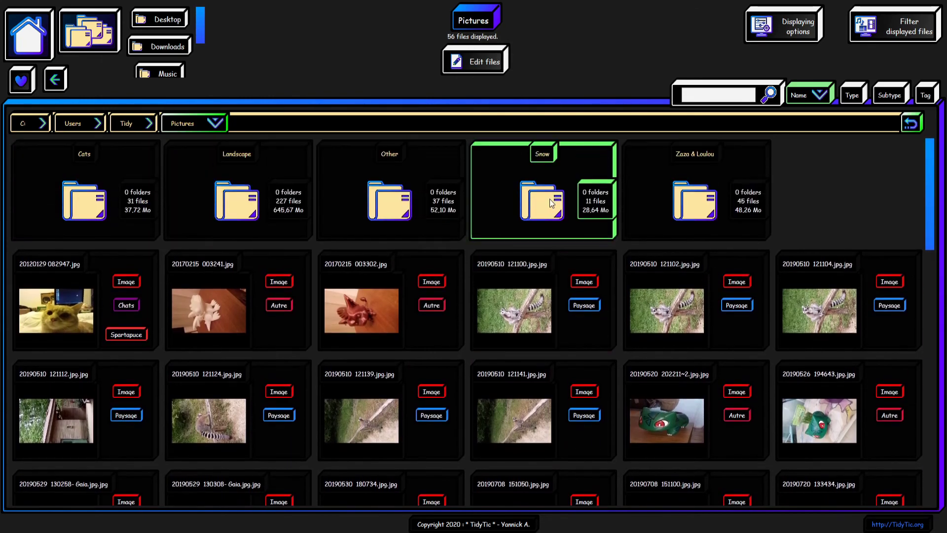
Step: Open the Cats subfolder of Pictures and look through its images
click(114, 197)
scroll(188, 192, down, 6)
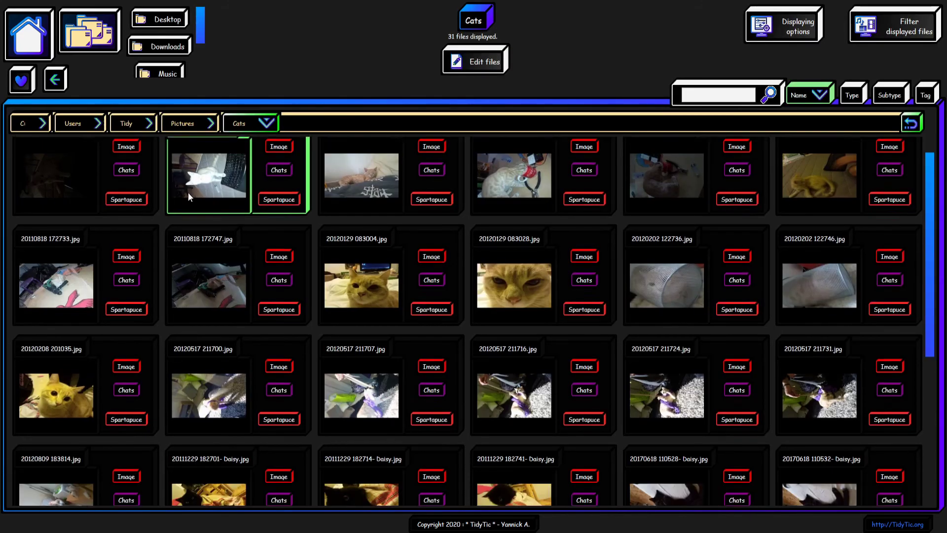
scroll(224, 197, up, 6)
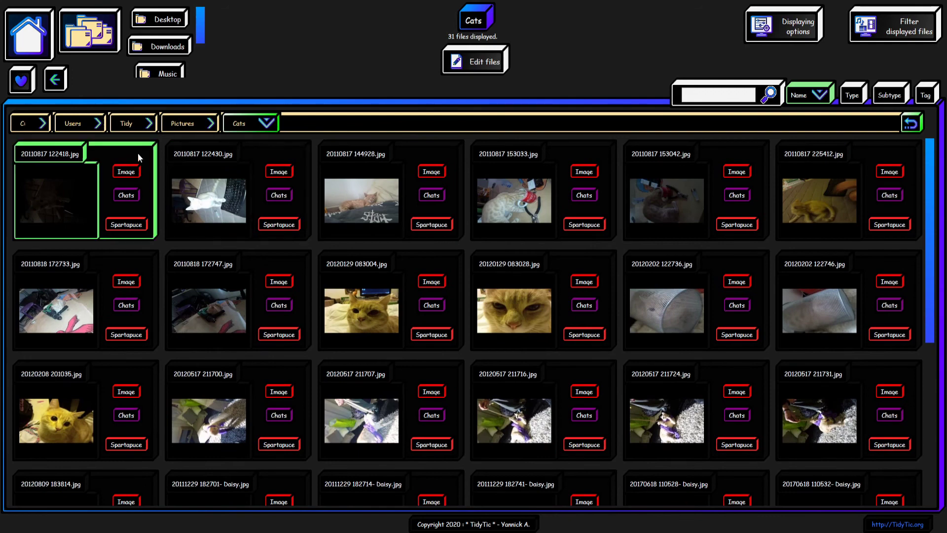
Step: Open the monitored Downloads folder and check its files for remaining images
click(178, 46)
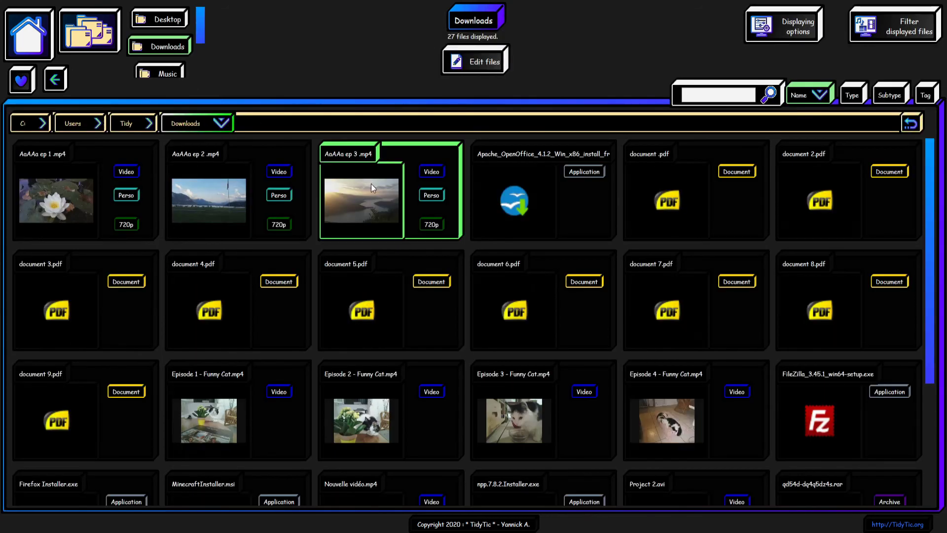
scroll(371, 184, down, 3)
scroll(370, 183, down, 3)
scroll(370, 184, up, 6)
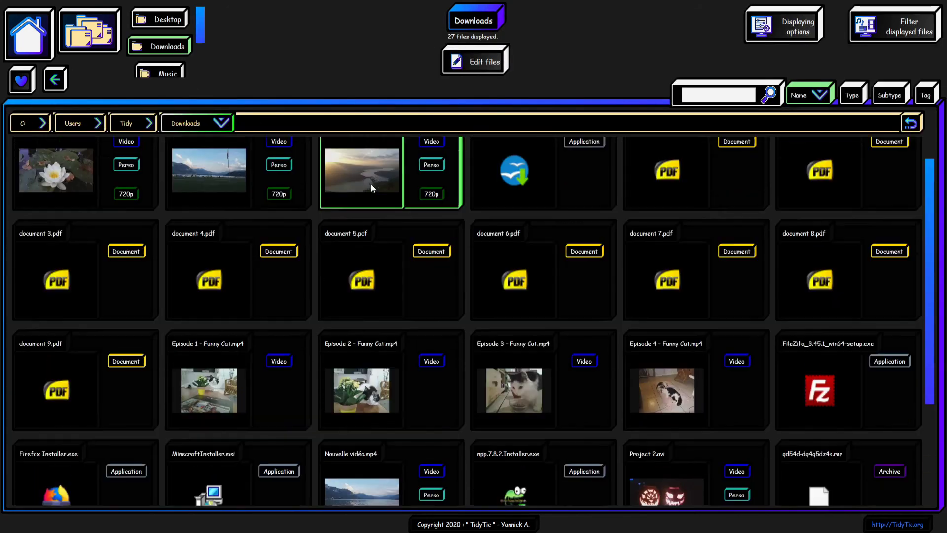
Step: Go back to the Pictures folder and view the detailed information of Razorlight.jpg.jpg, including its original name and folder
scroll(180, 34, down, 2)
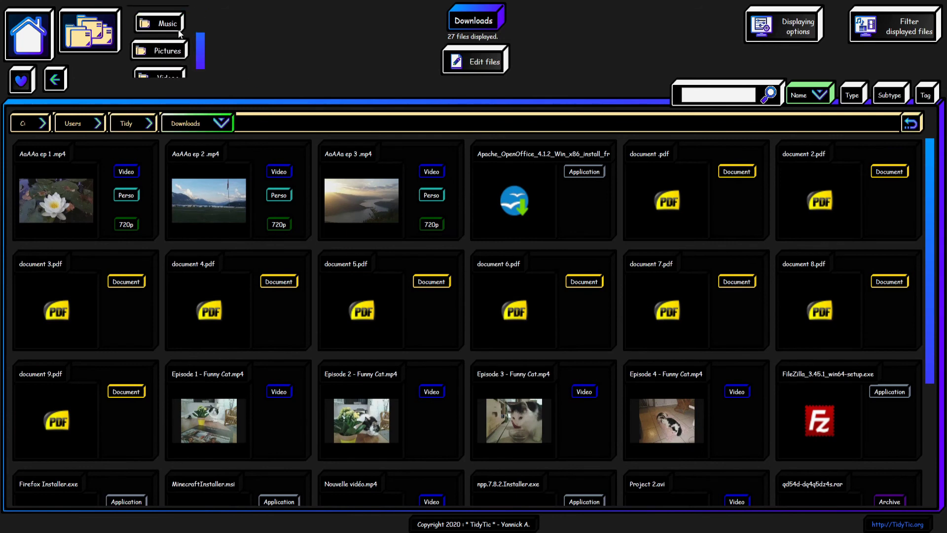
click(178, 37)
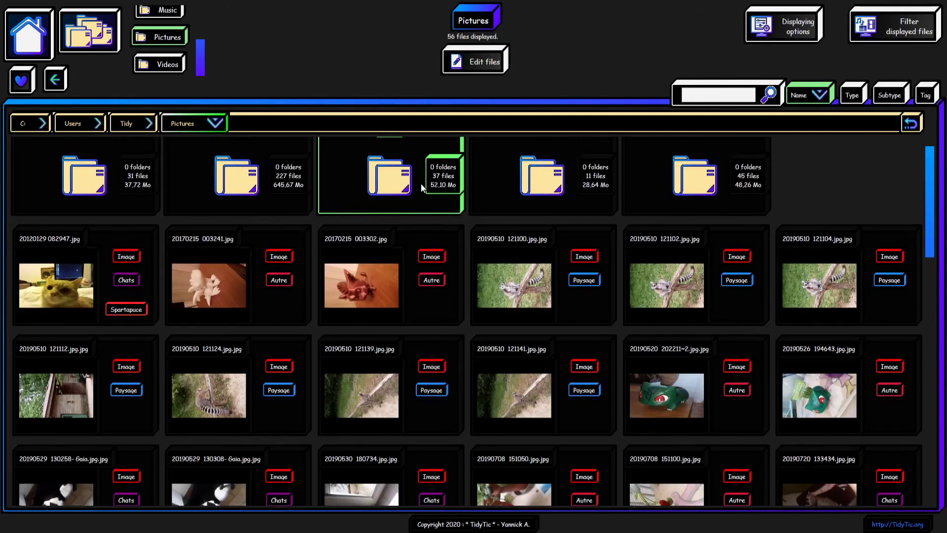
scroll(421, 187, down, 3)
scroll(420, 187, down, 9)
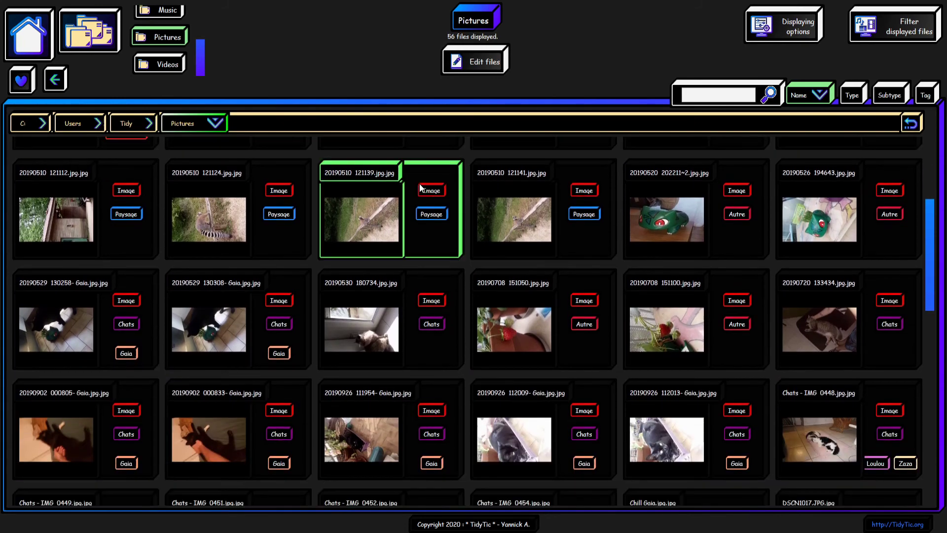
scroll(418, 182, down, 2)
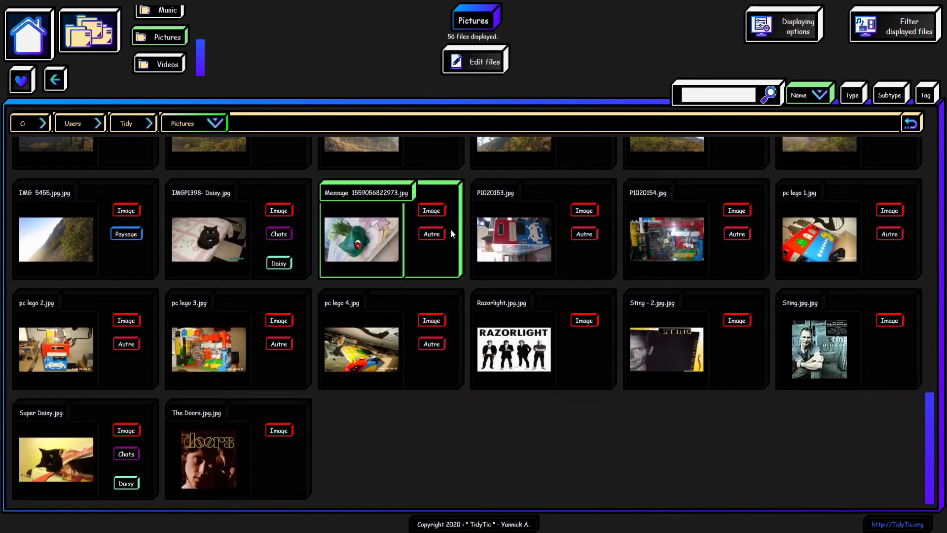
click(506, 345)
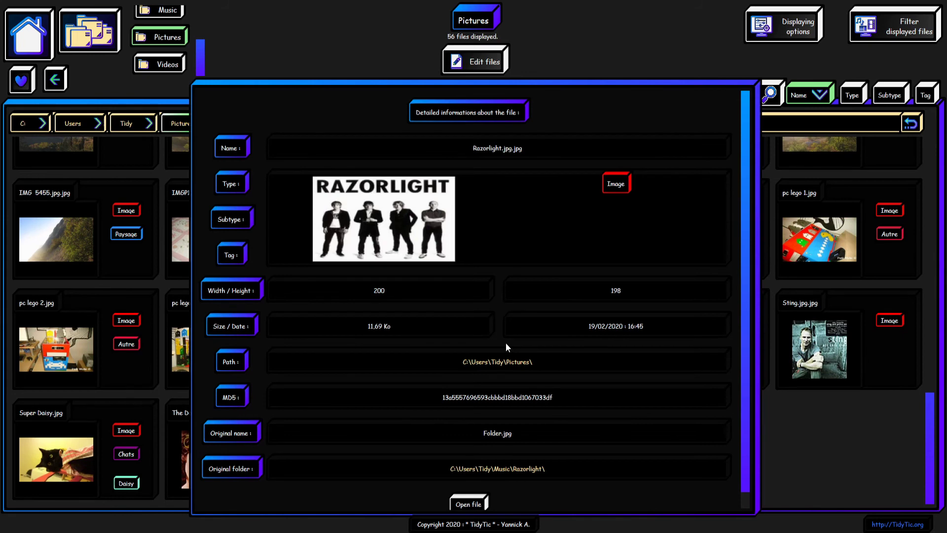
scroll(506, 343, down, 1)
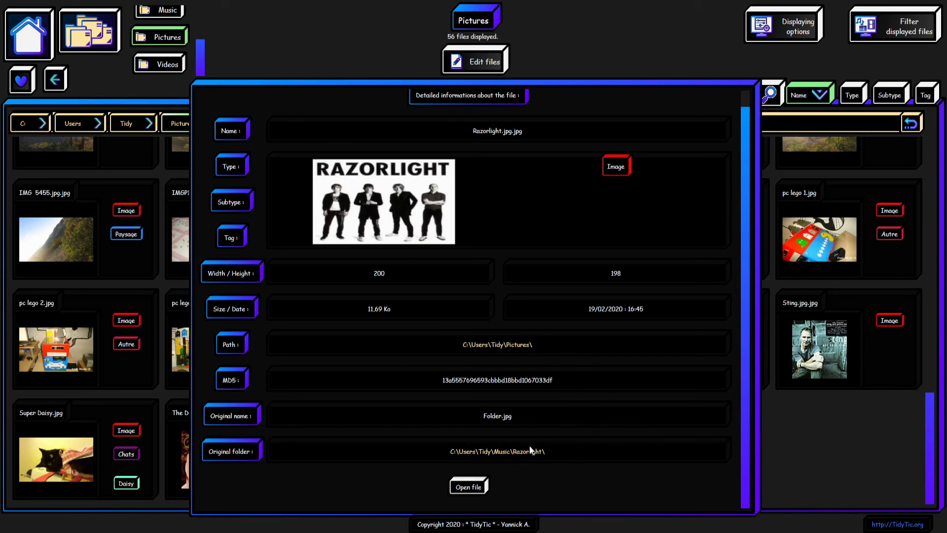
click(770, 422)
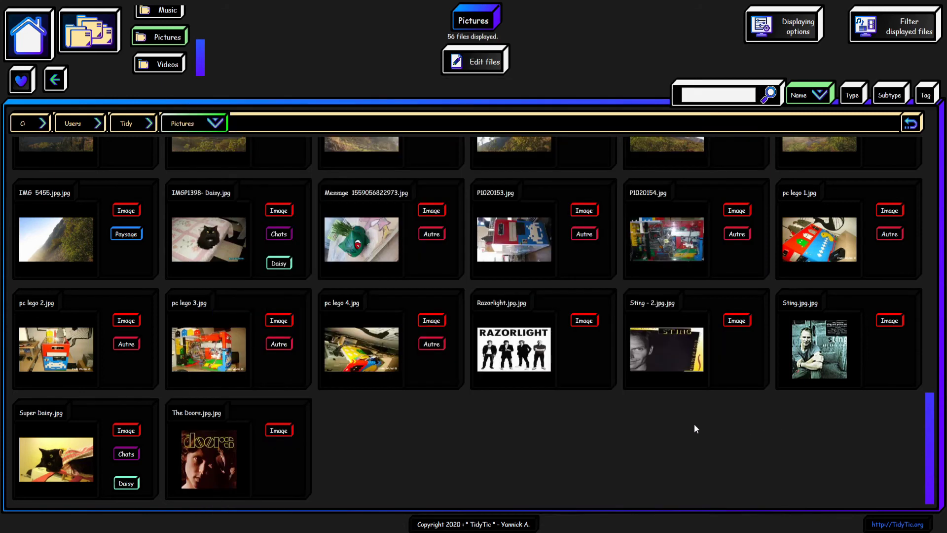
Step: Leave the Pictures folder and reopen the automatic rules editor from the file library home
scroll(525, 372, up, 3)
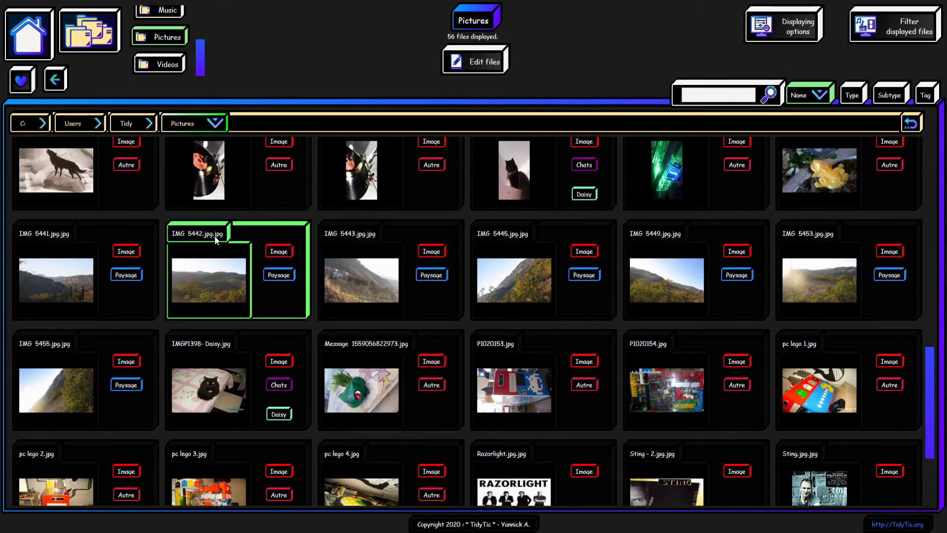
click(39, 53)
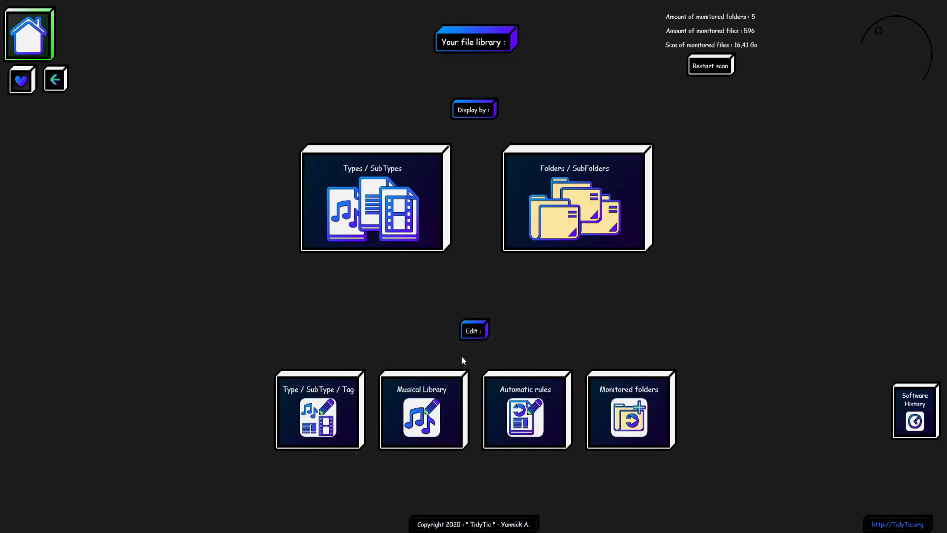
click(550, 425)
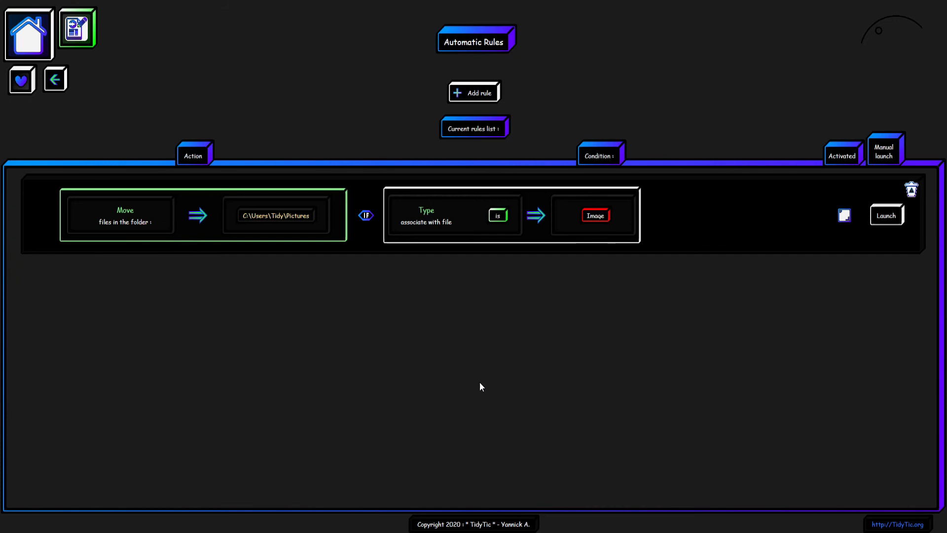
Step: Start a new automatic rule whose rename action adds the term "Test -" at the beginning of file names
click(474, 94)
click(256, 179)
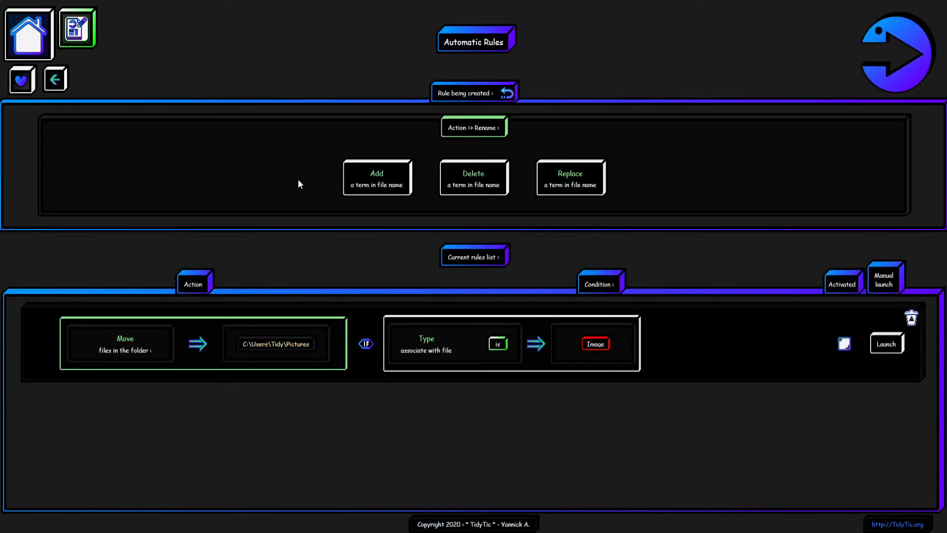
click(367, 182)
text(Test -)
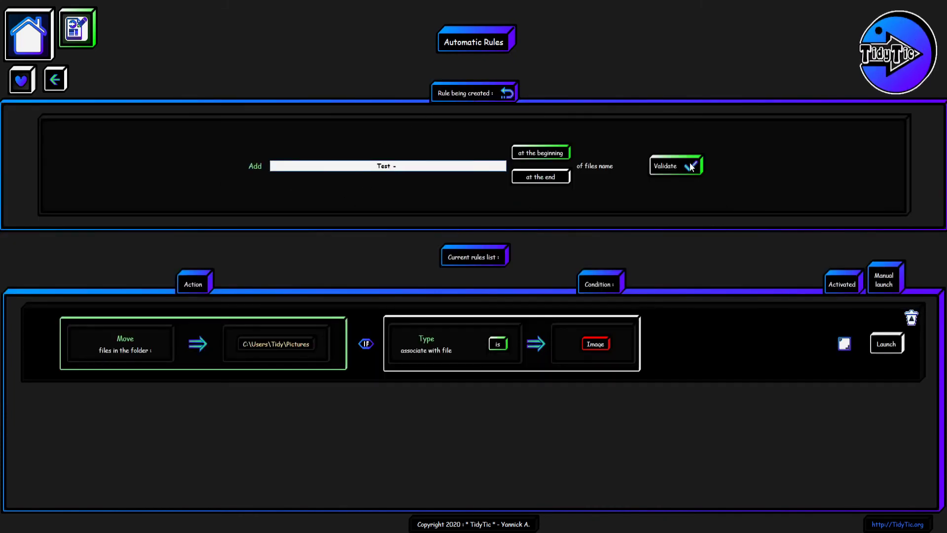
click(689, 161)
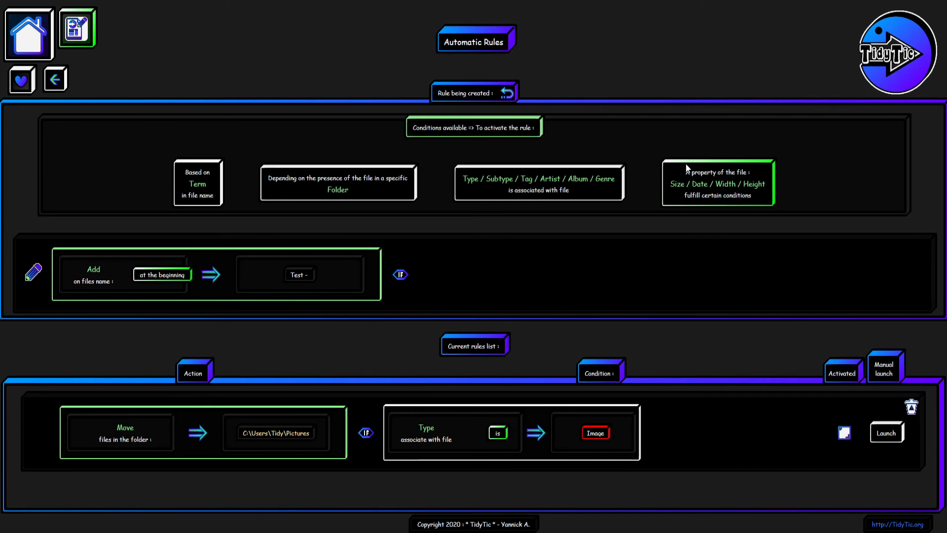
Step: Add a file property condition to the rule requiring a file size superior to 100 Ko
click(701, 179)
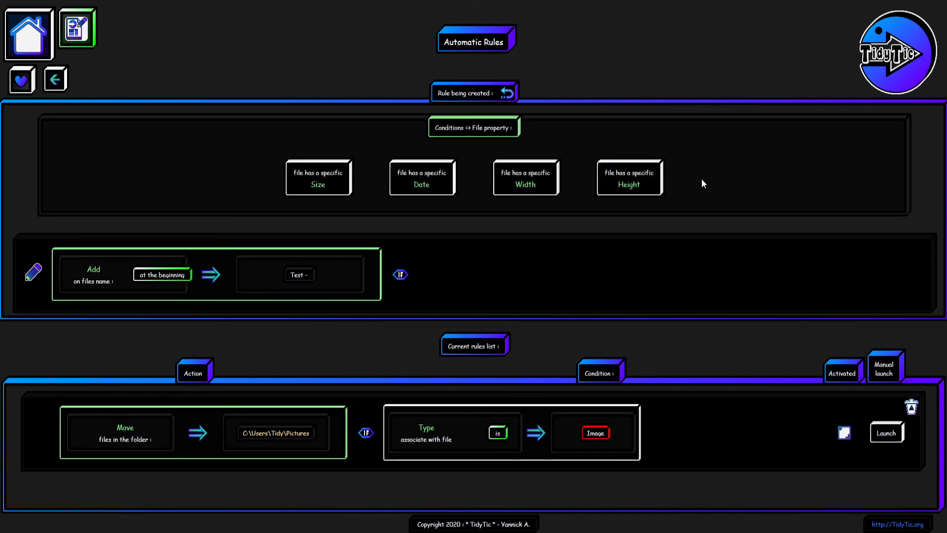
click(345, 184)
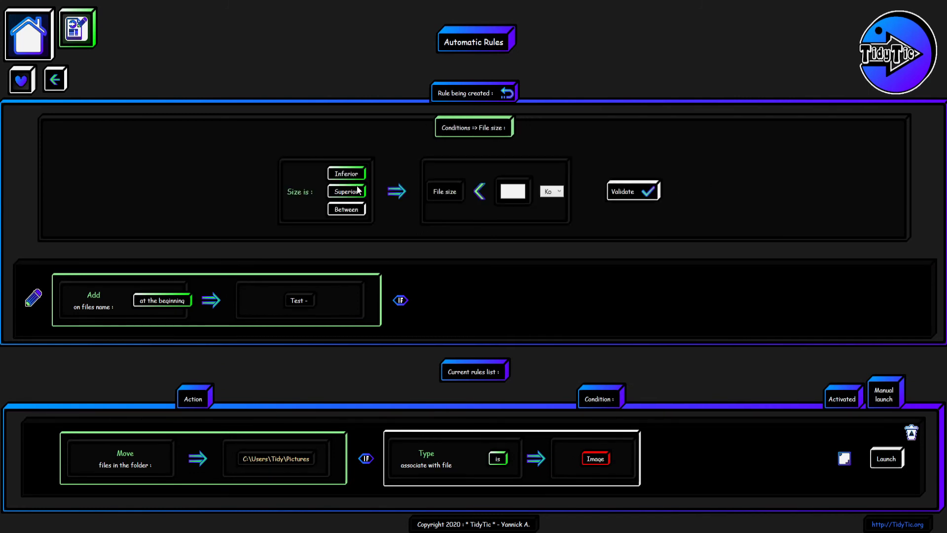
click(357, 196)
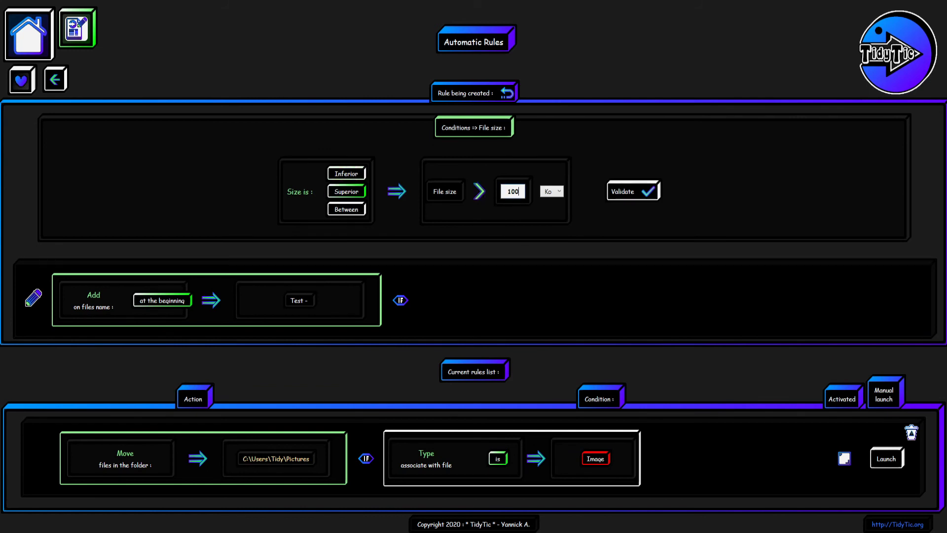
click(641, 191)
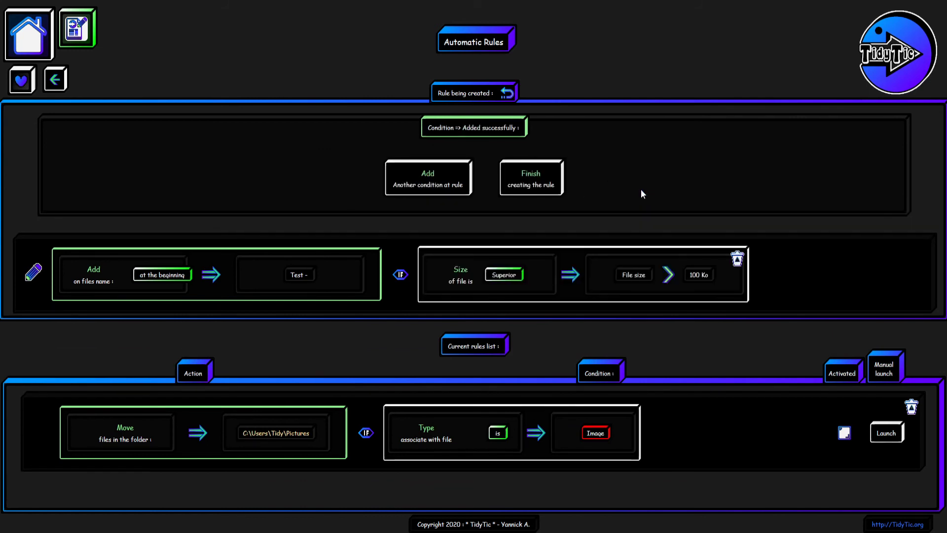
Step: Add a second condition requiring the Video type to be associated with the file, and finish creating the rule
click(463, 179)
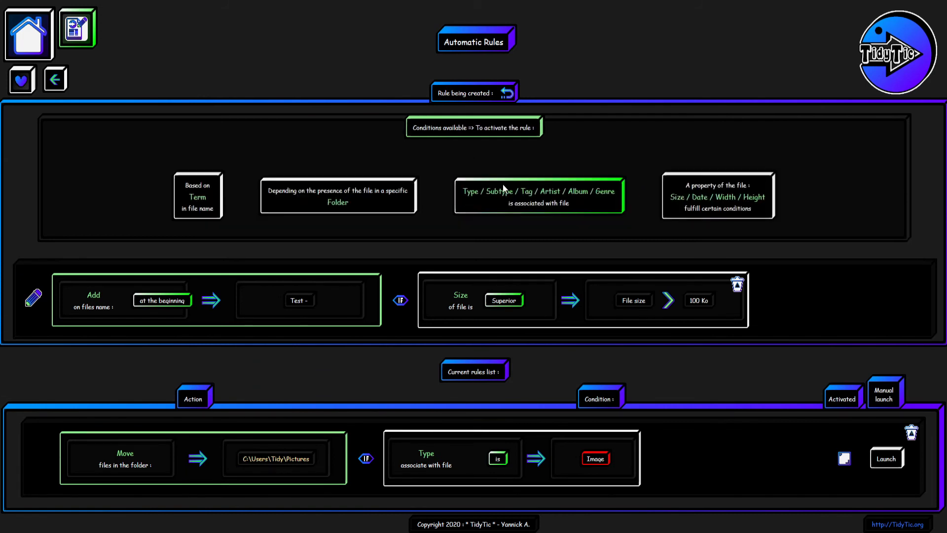
click(513, 194)
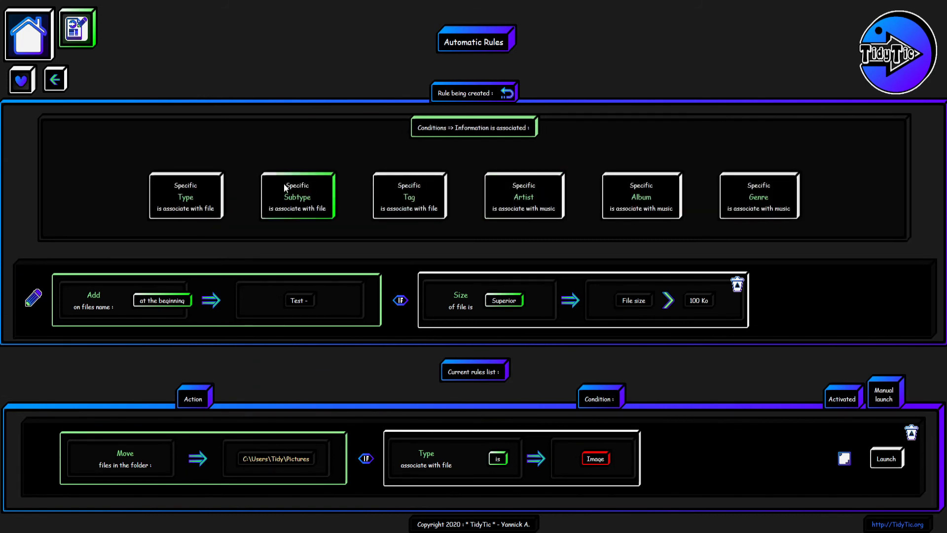
click(206, 187)
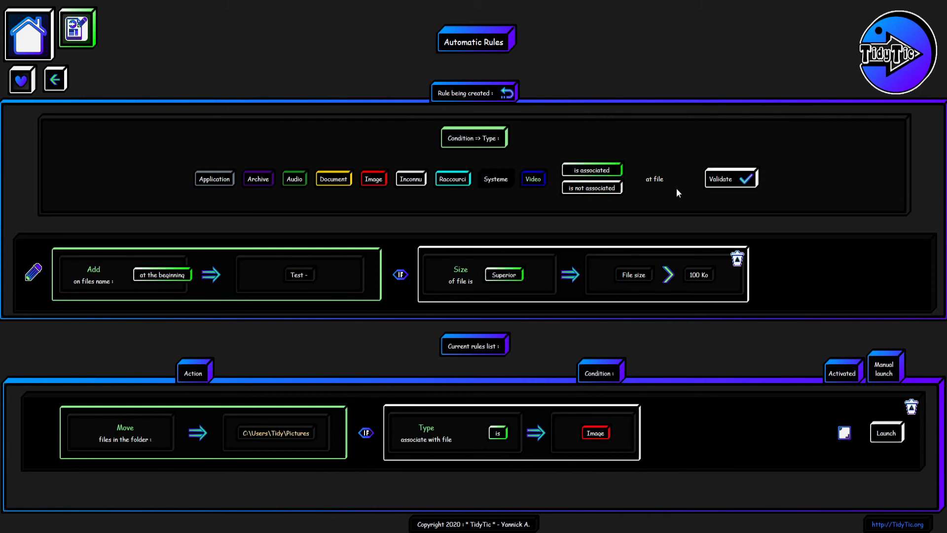
click(730, 180)
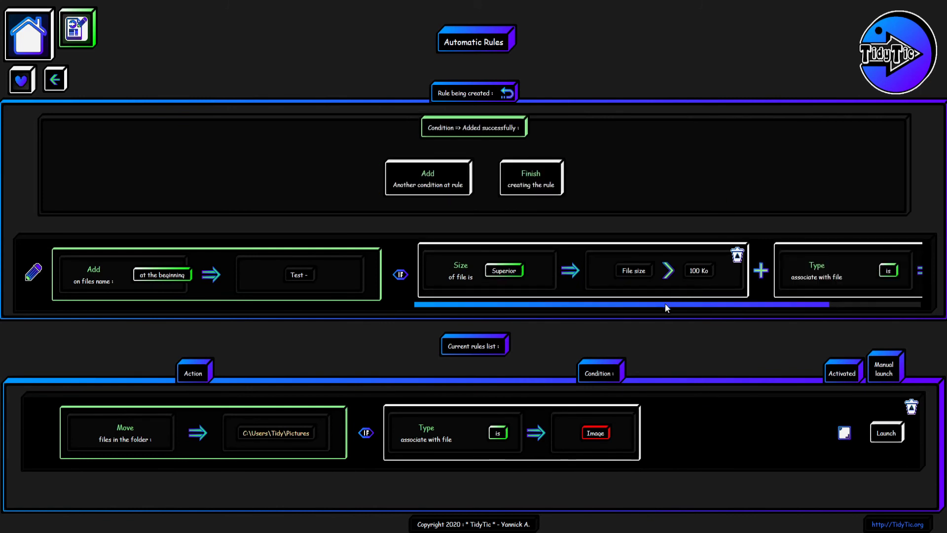
drag(665, 303, 792, 302)
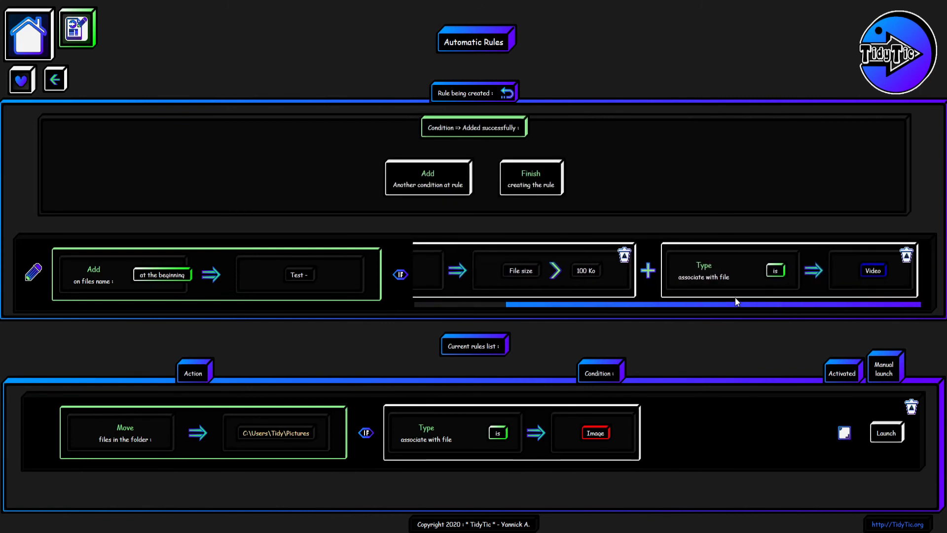
click(528, 188)
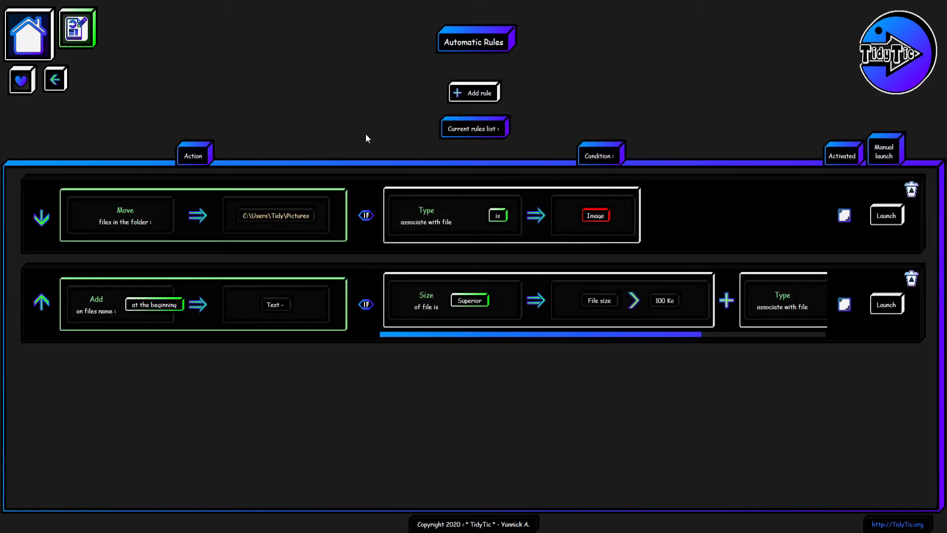
Step: Open the detected duplicate files from the file library home, look through them and view what the Delete and Keep actions do
click(48, 54)
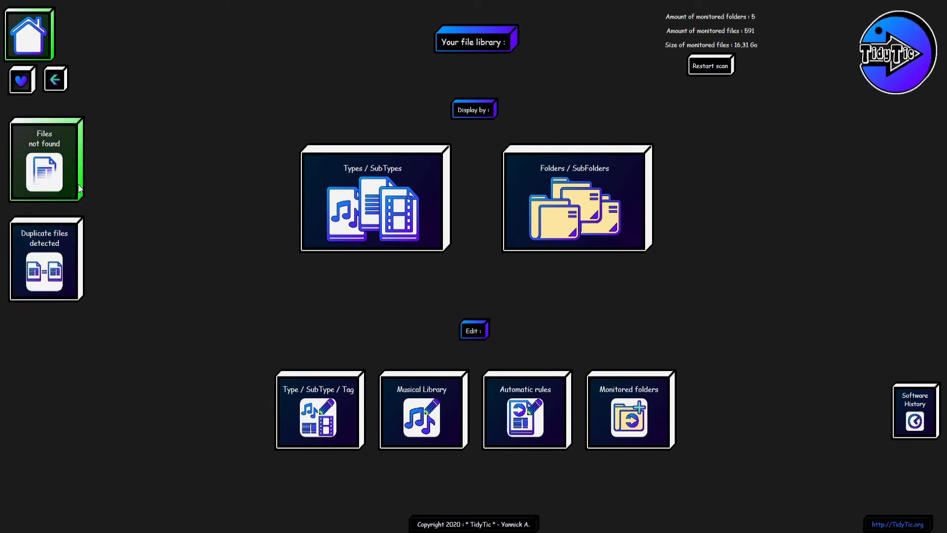
click(75, 274)
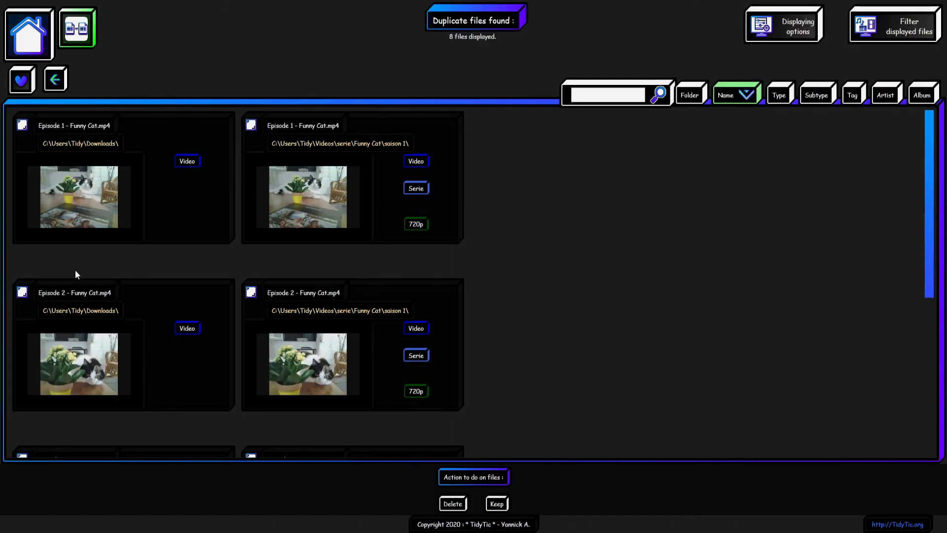
scroll(254, 200, down, 3)
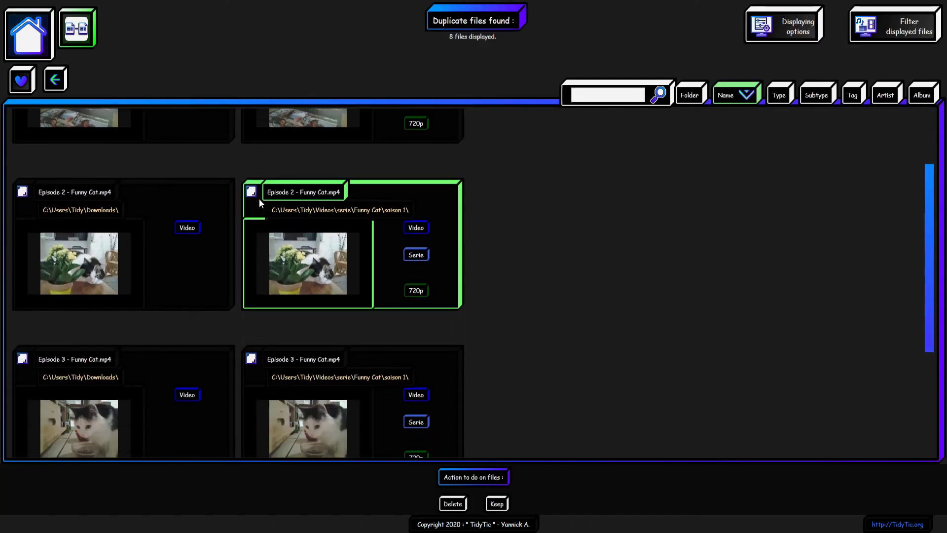
scroll(259, 198, down, 4)
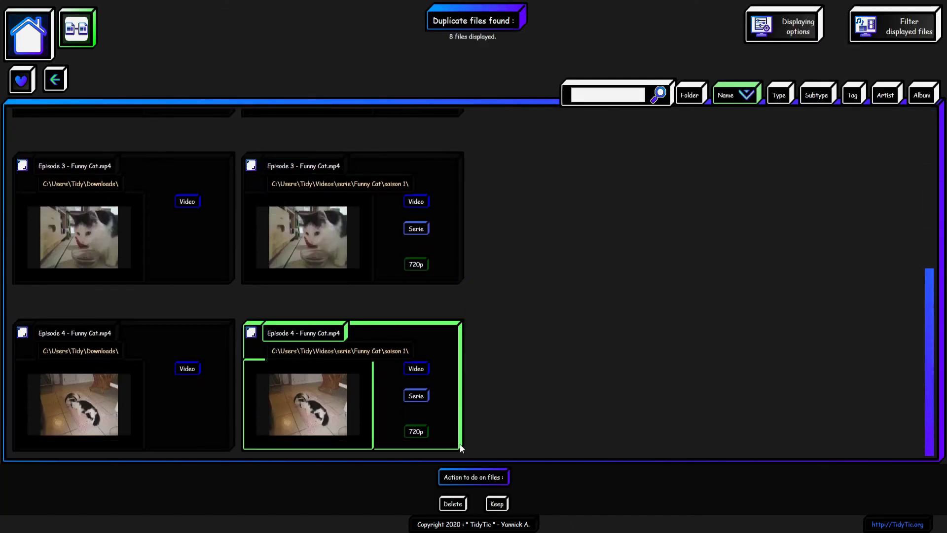
click(452, 503)
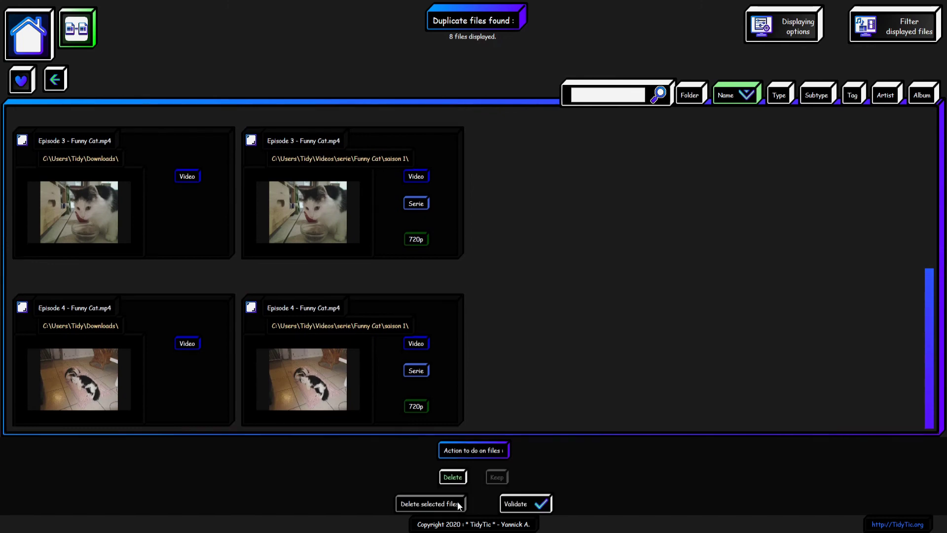
click(496, 477)
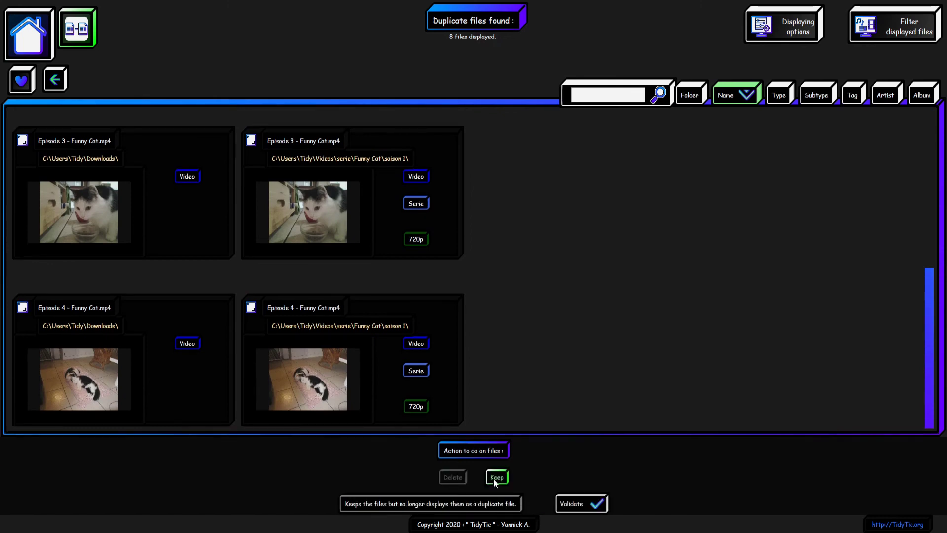
click(458, 475)
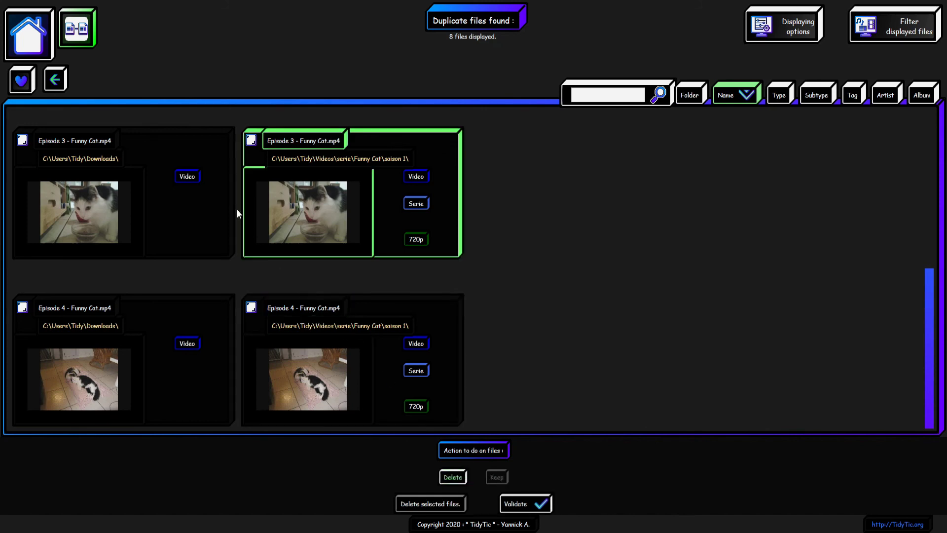
Step: Open the list of files not found and view what the Forget, Keep and Automatic search actions do
click(51, 49)
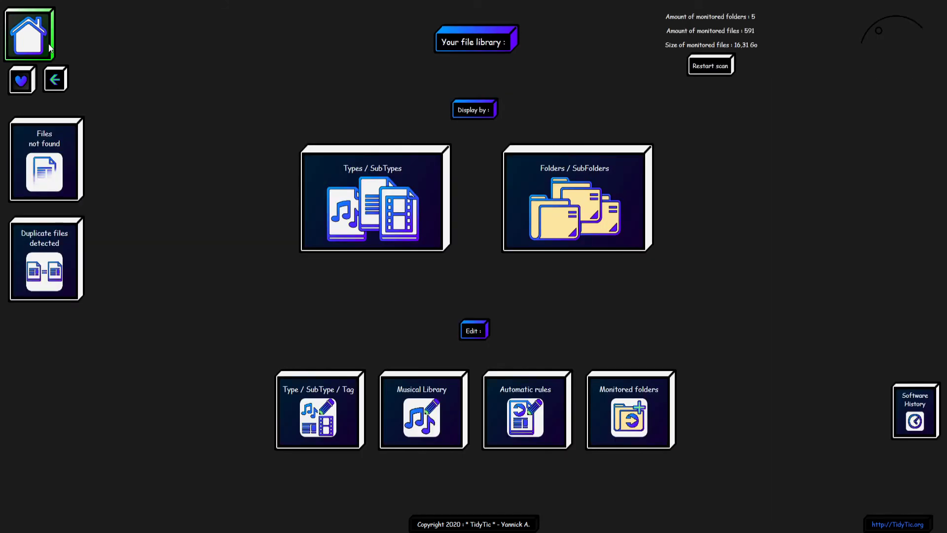
click(70, 148)
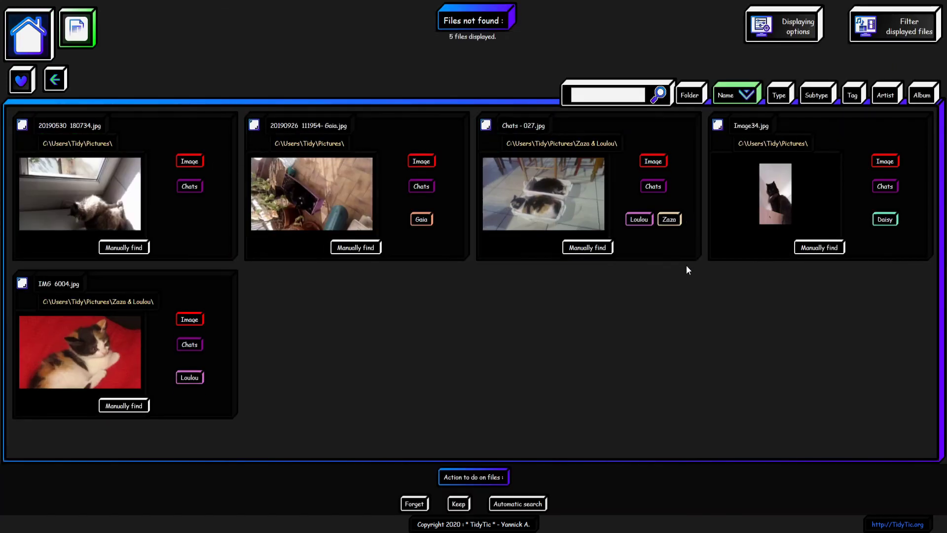
click(414, 504)
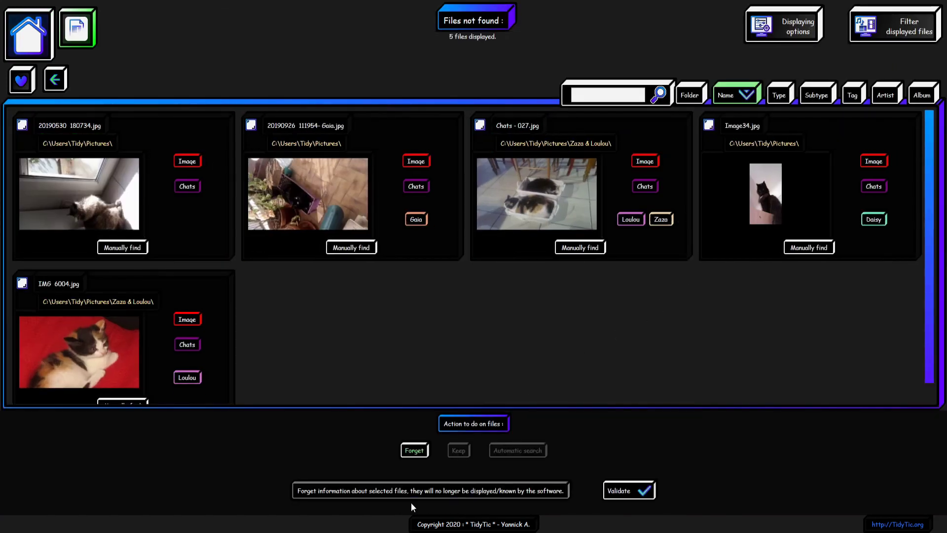
click(452, 454)
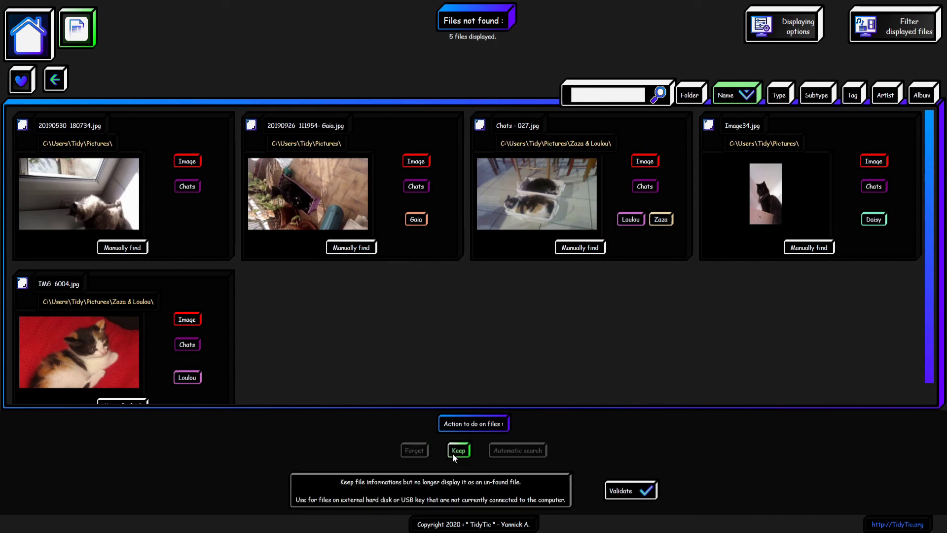
click(493, 451)
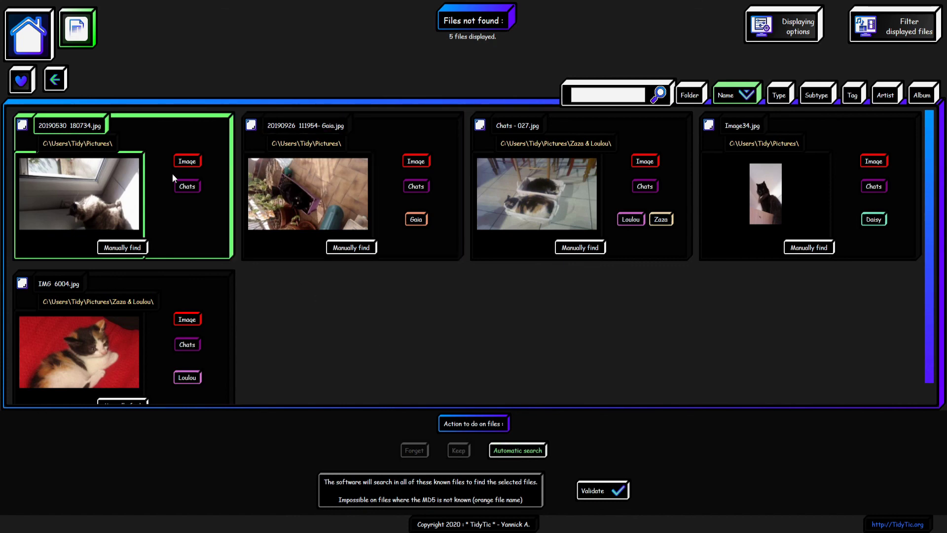
click(43, 44)
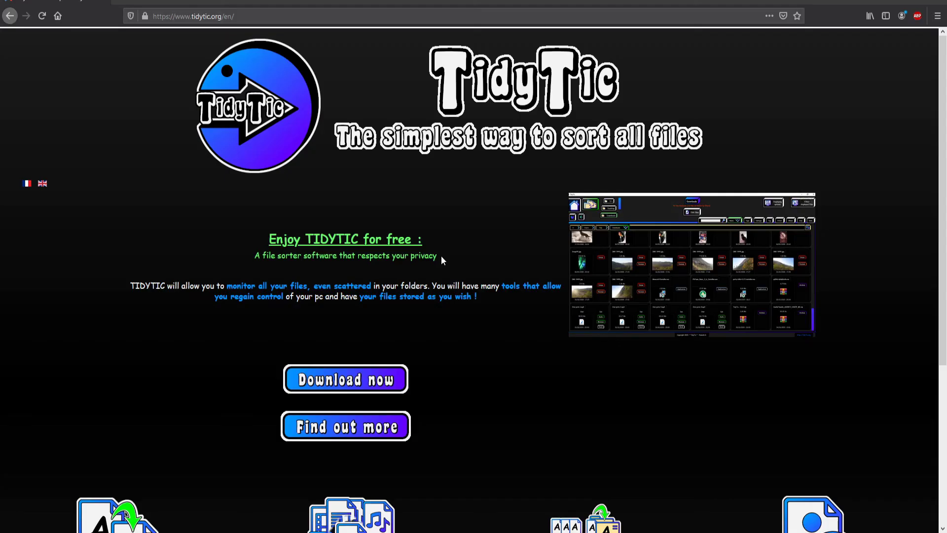
Step: Look through the TidyTic website's English home page in the browser and read its "What is TidyTic ?" page
scroll(441, 255, down, 3)
scroll(441, 255, down, 4)
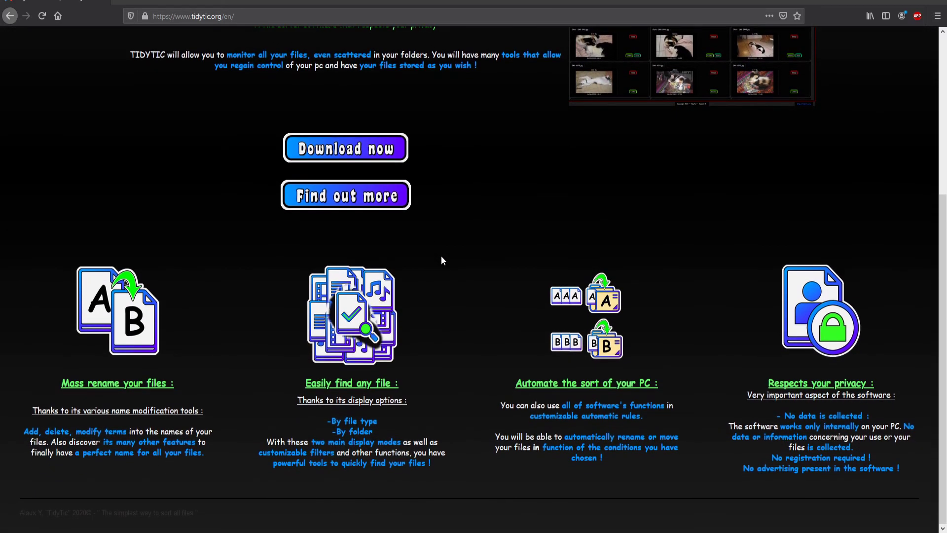
scroll(441, 257, up, 4)
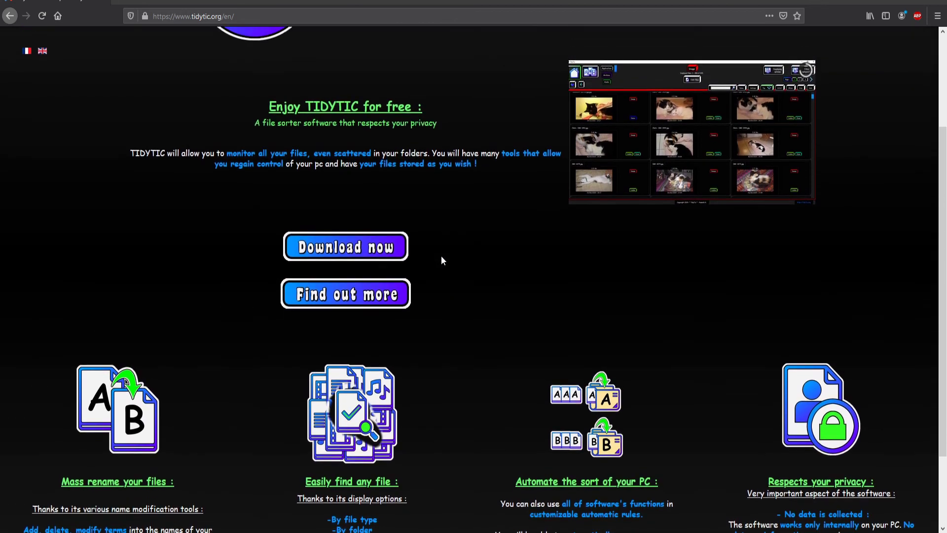
scroll(441, 260, up, 1)
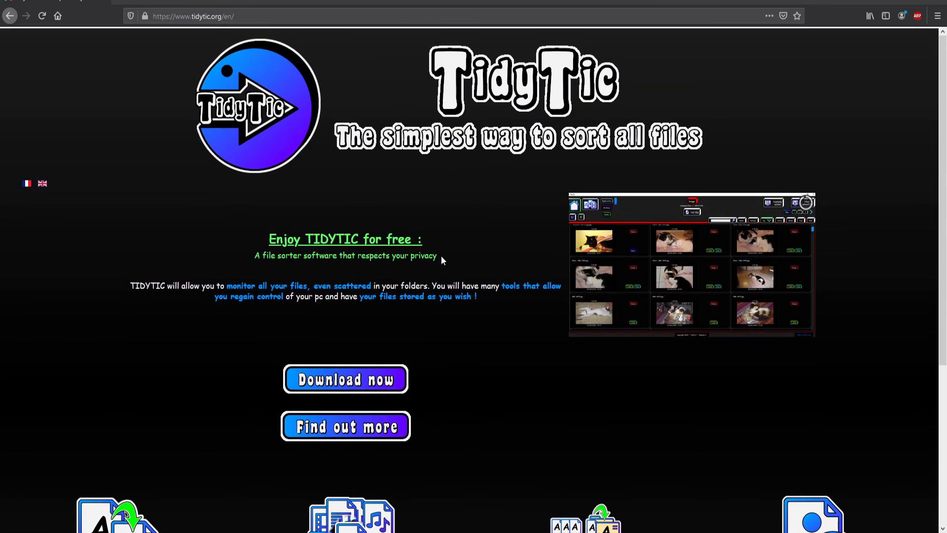
click(395, 427)
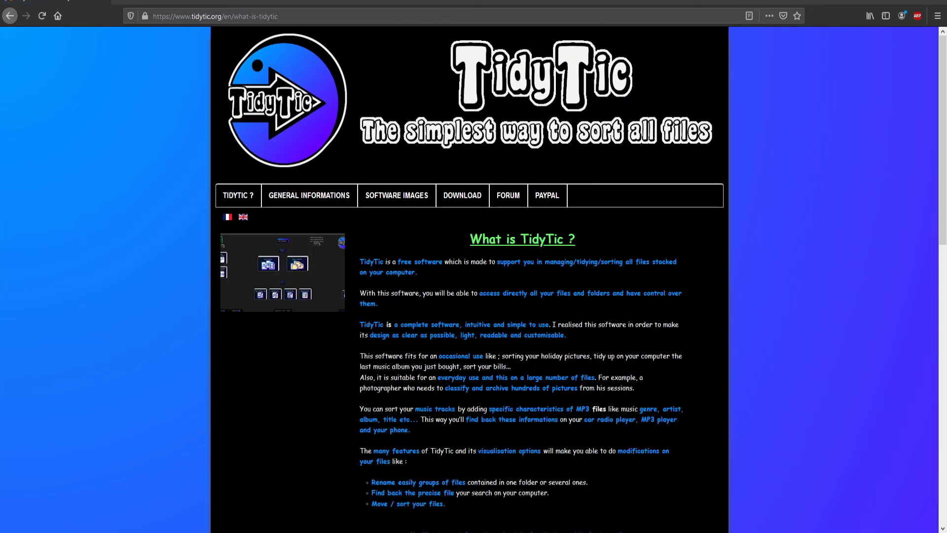
scroll(427, 281, down, 2)
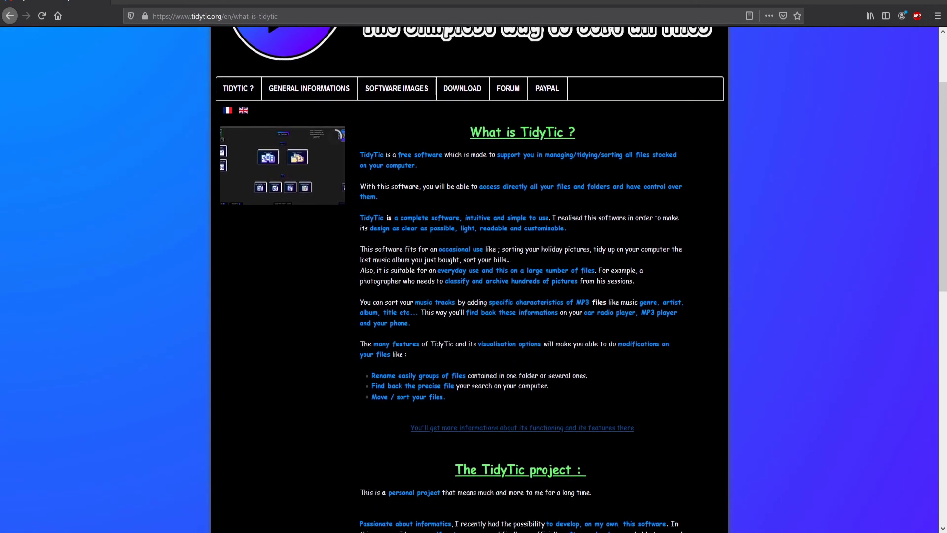
Step: Open the website's General Informations page and read its privacy and interface sections
click(317, 95)
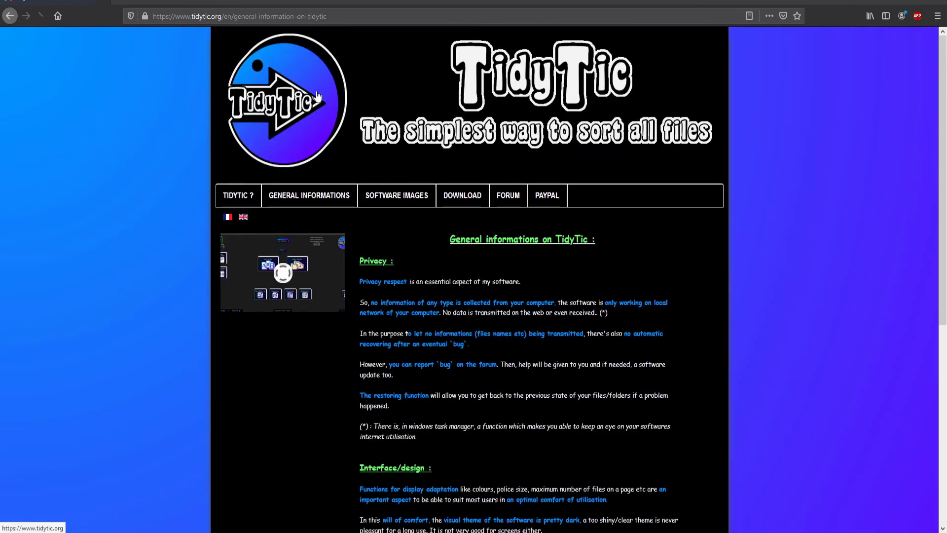
scroll(545, 248, down, 2)
scroll(545, 248, down, 2)
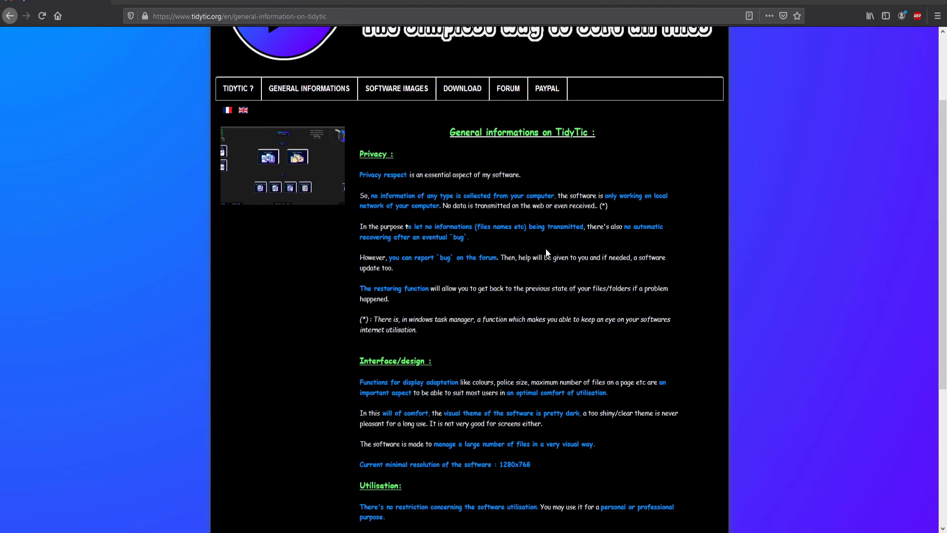
Step: View the website's Software Images page and open the Download page with the Windows versions
scroll(545, 248, up, 5)
click(406, 196)
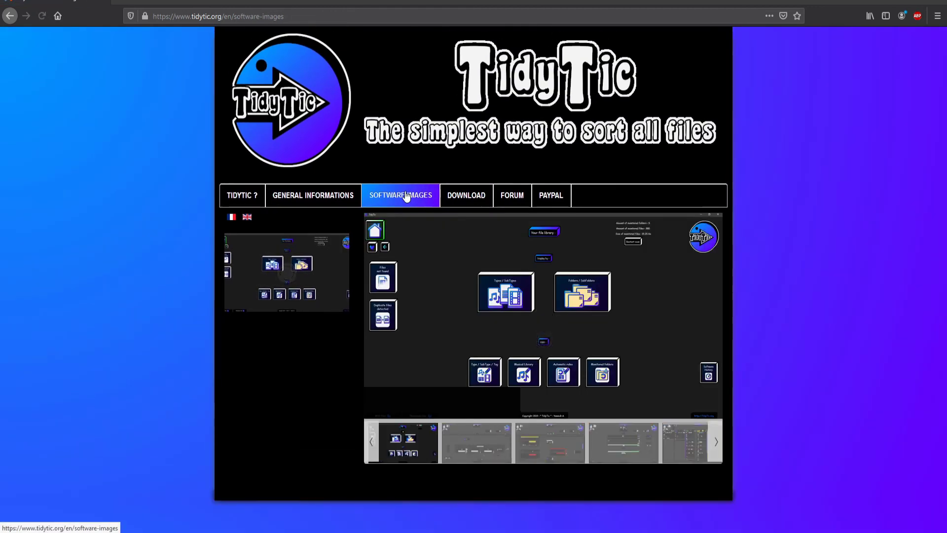
click(467, 196)
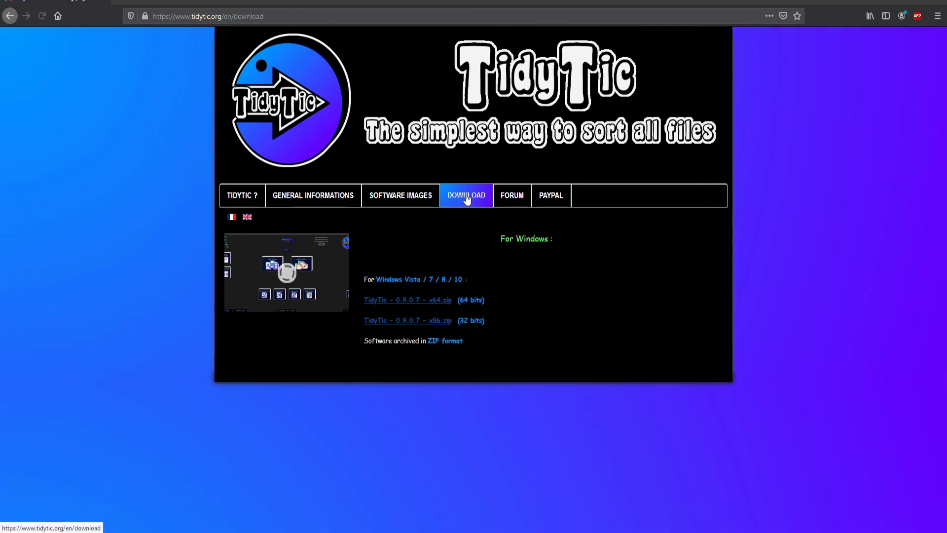
Step: Download the 64-bit archive TidyTic - 0.9.0.7 - x64.zip, saving the file, and show it in its Downloads folder
click(447, 302)
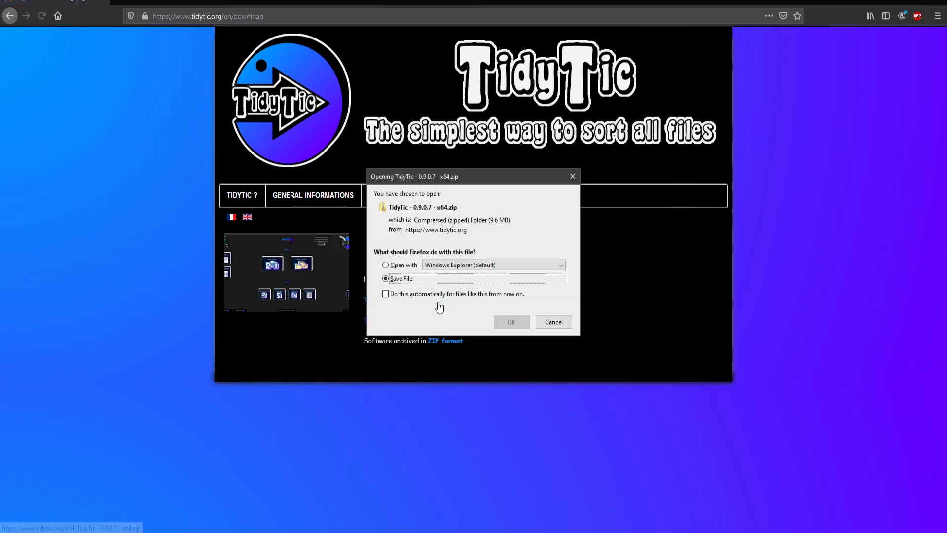
click(511, 323)
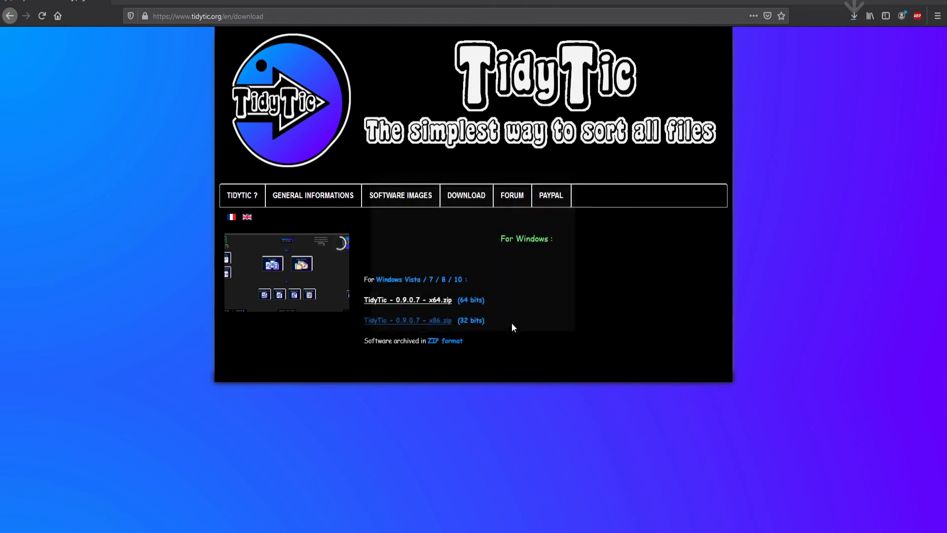
click(852, 14)
click(851, 38)
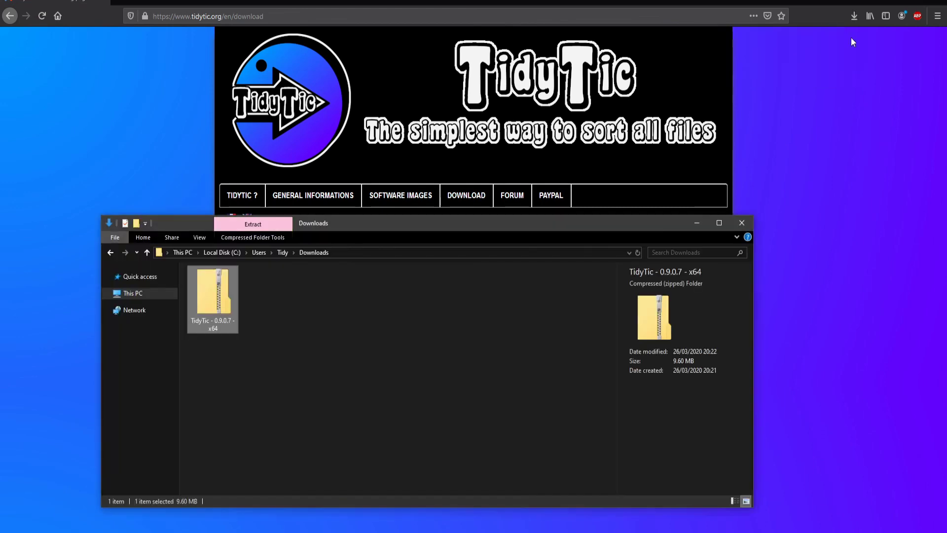
Step: Extract the TidyTic - 0.9.0.7 - x64 archive to the proposed folder of the same name in Downloads
right_click(215, 315)
click(304, 127)
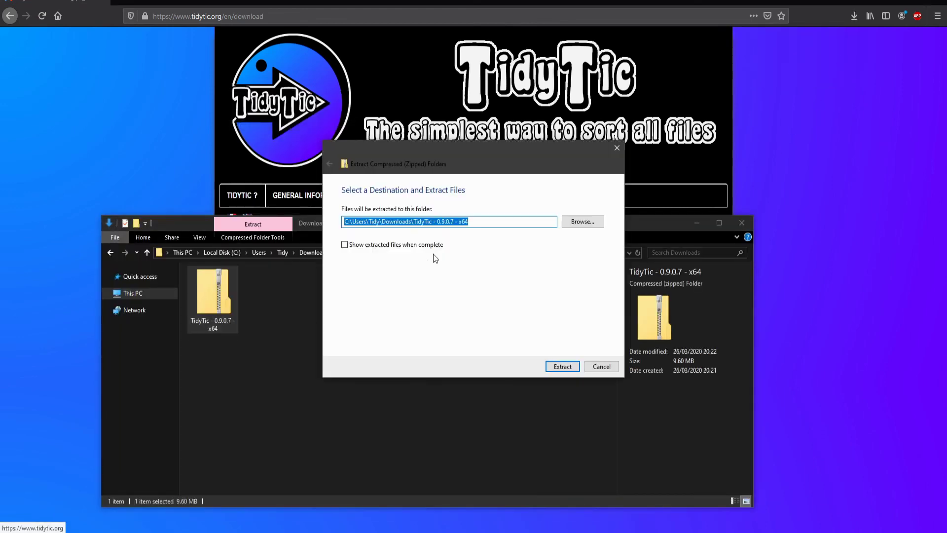
click(553, 367)
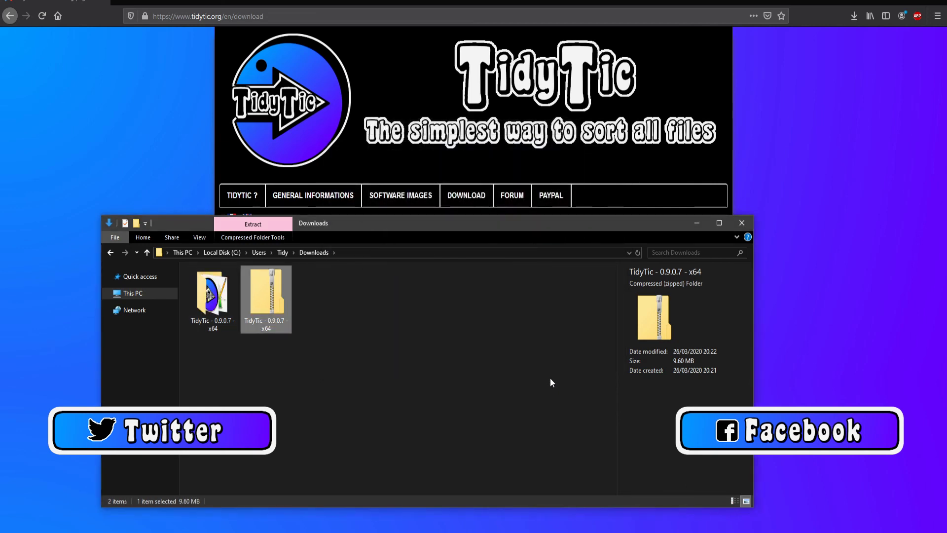
Step: Launch TidyTic - setup - x64 from the extracted folder and accept the installation of TidyTic
double_click(213, 295)
click(328, 309)
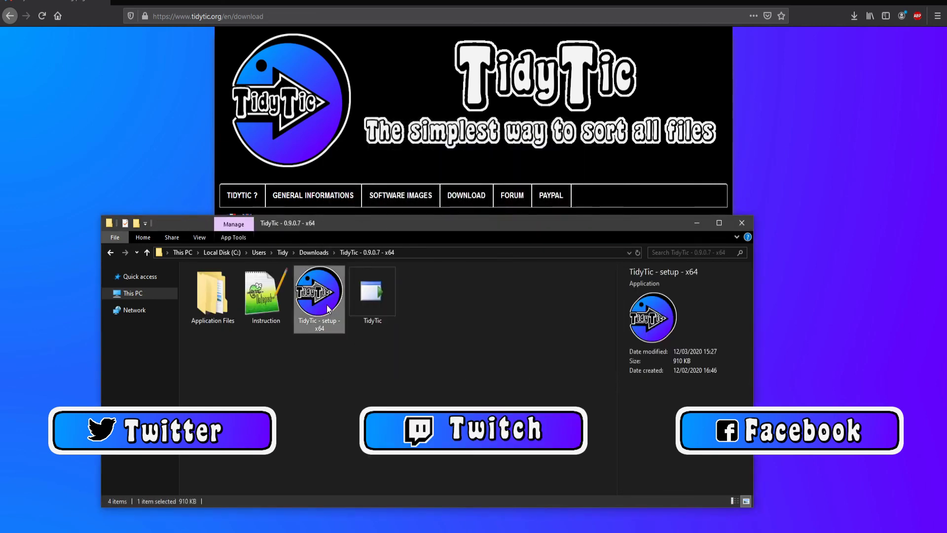
right_click(326, 309)
click(384, 97)
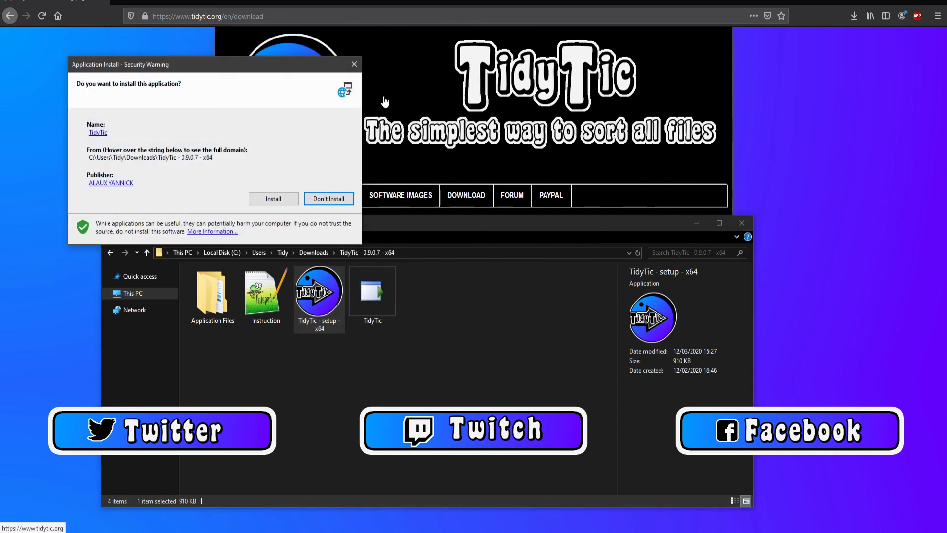
click(277, 199)
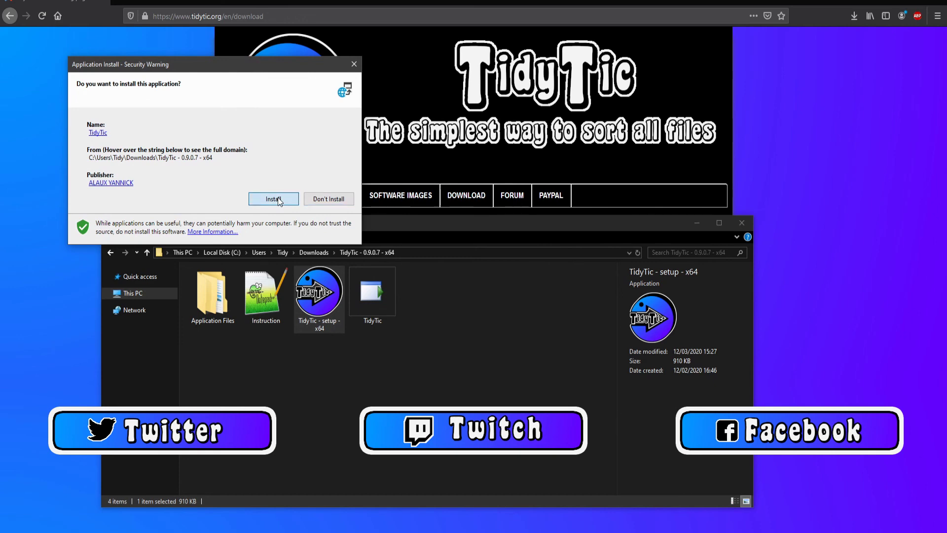